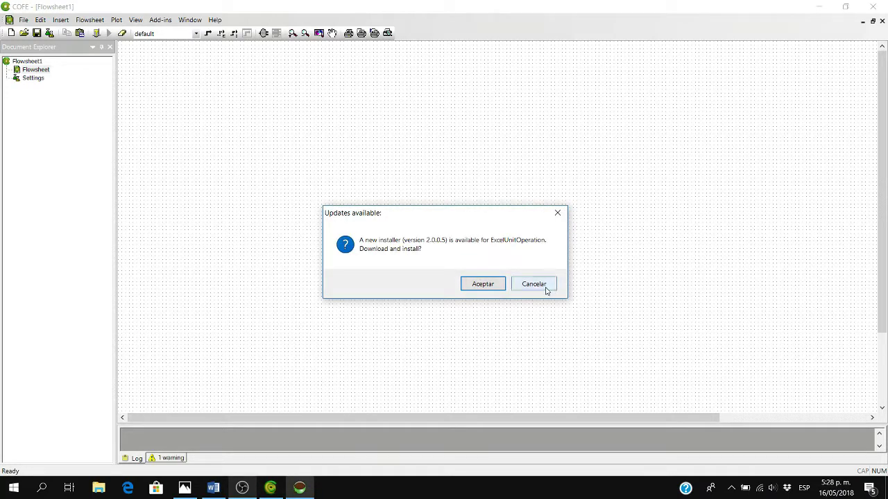
Step: Decline the offered ExcelUnitOperation update to return to the empty flowsheet
left_click(546, 289)
left_click(209, 34)
left_click(211, 36)
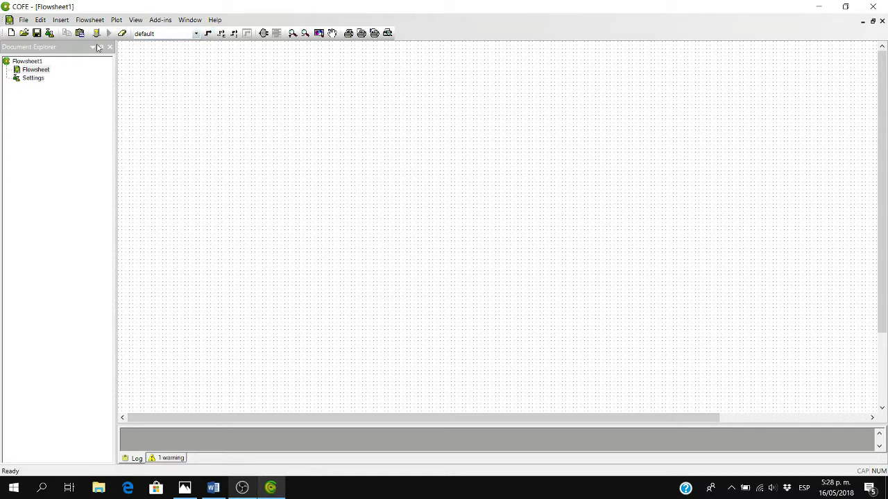
Step: Create a new TEA (CAPE-OPEN 1.1) property package named Air with the Peng Robinson model set
left_click(50, 34)
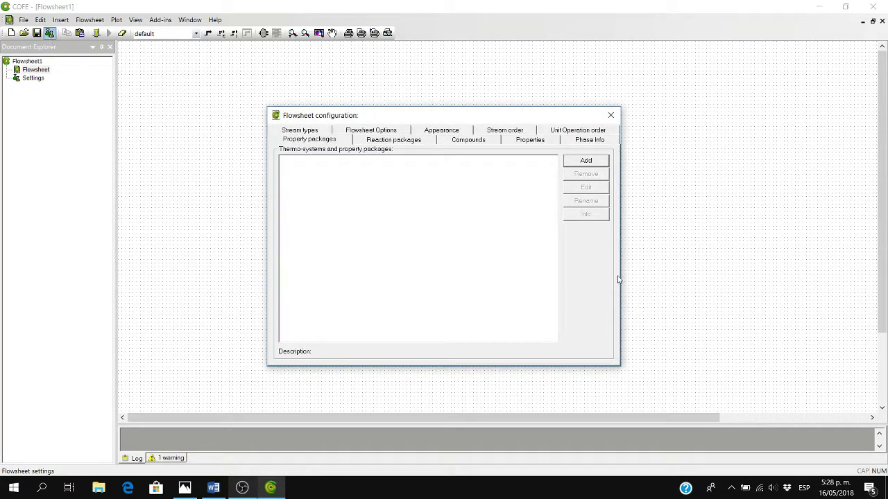
left_click(588, 162)
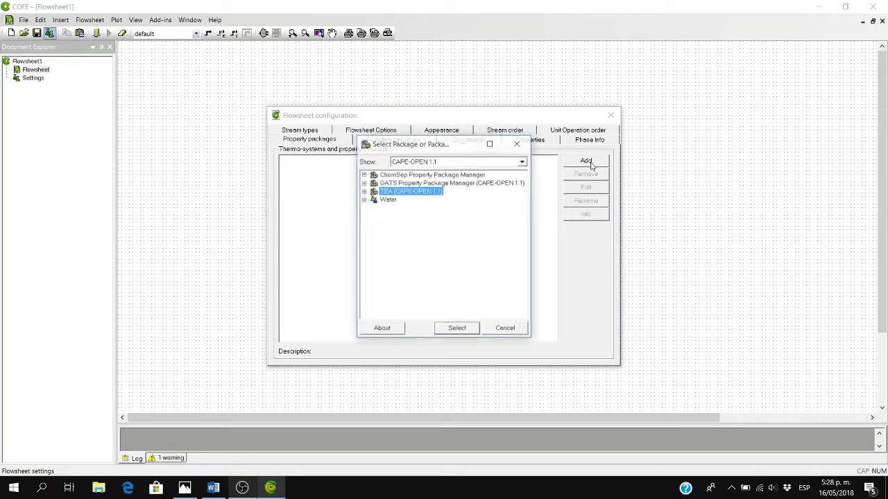
left_click(462, 328)
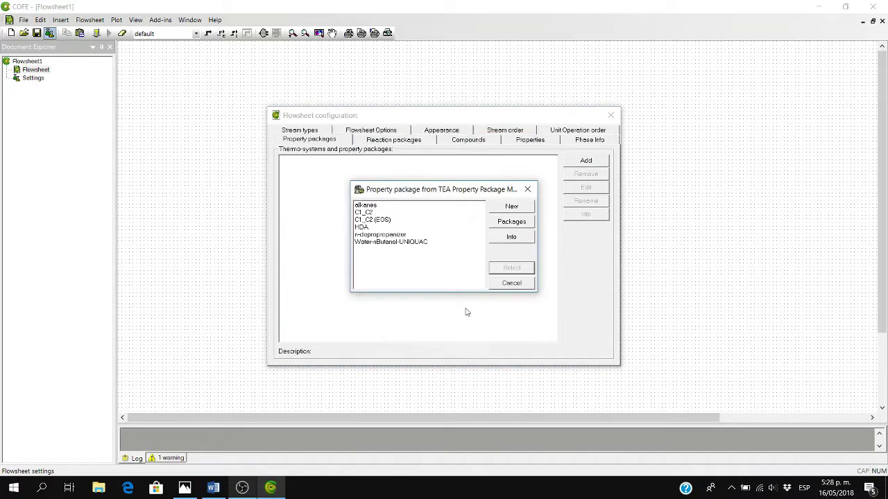
left_click(511, 207)
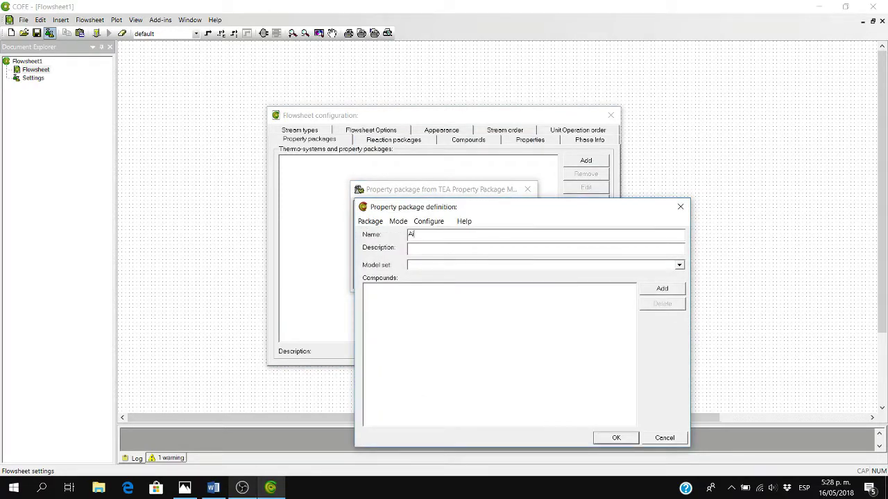
left_click(678, 265)
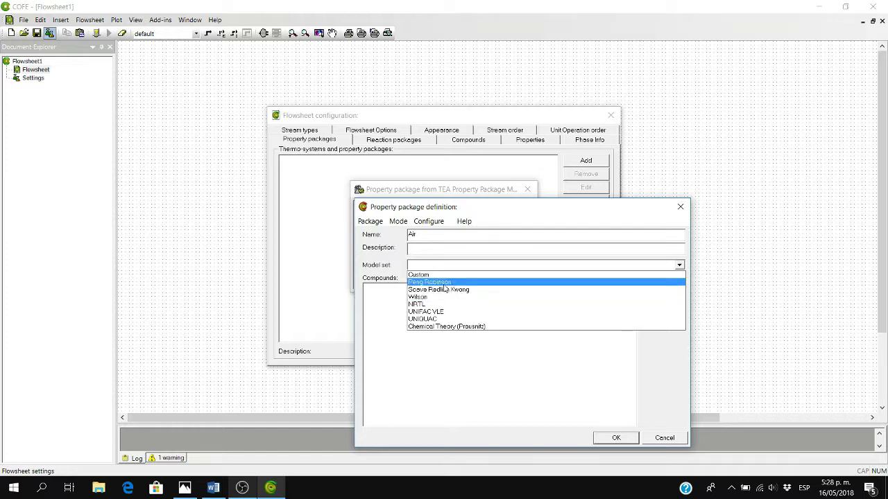
left_click(444, 284)
Step: Add nitrogen (N2) from the ChemSep1 database to the Air package's compounds
left_click(664, 290)
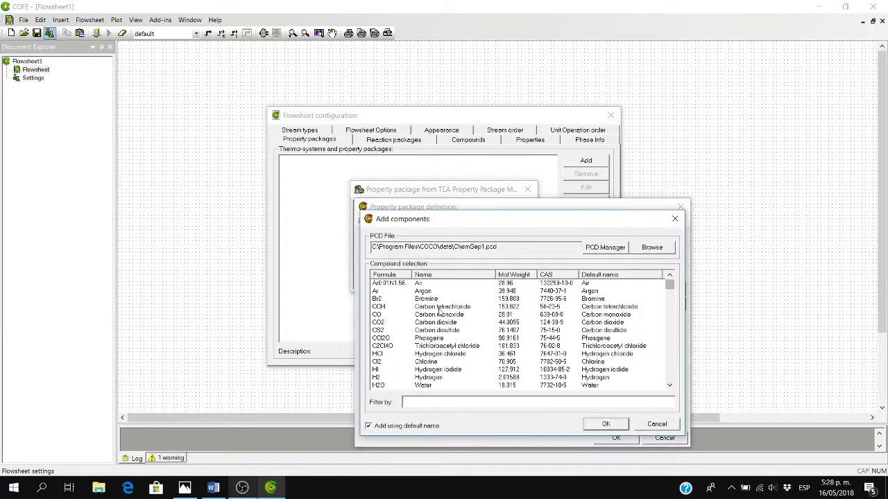
scroll(415, 336, "down", 1)
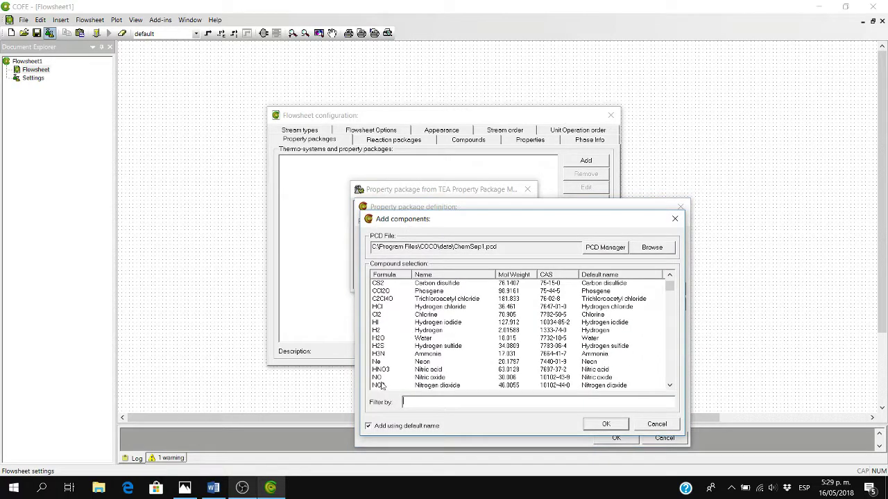
scroll(384, 369, "down", 2)
scroll(382, 364, "up", 3)
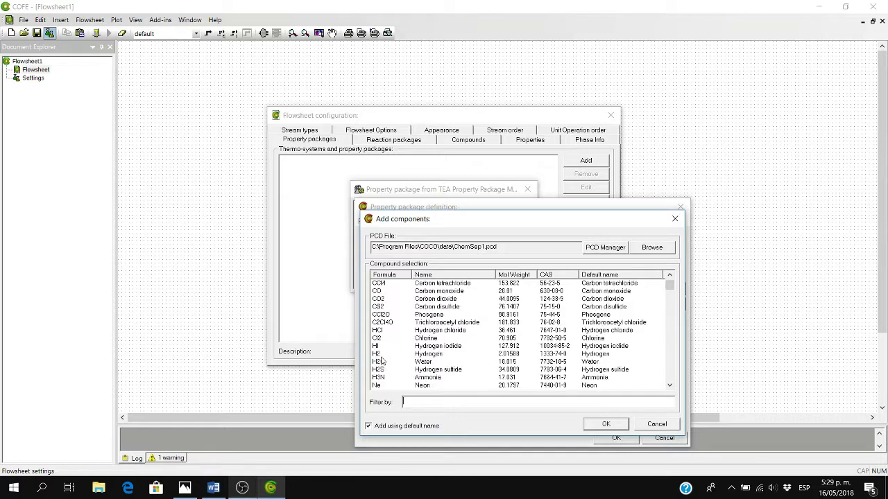
scroll(389, 385, "up", 1)
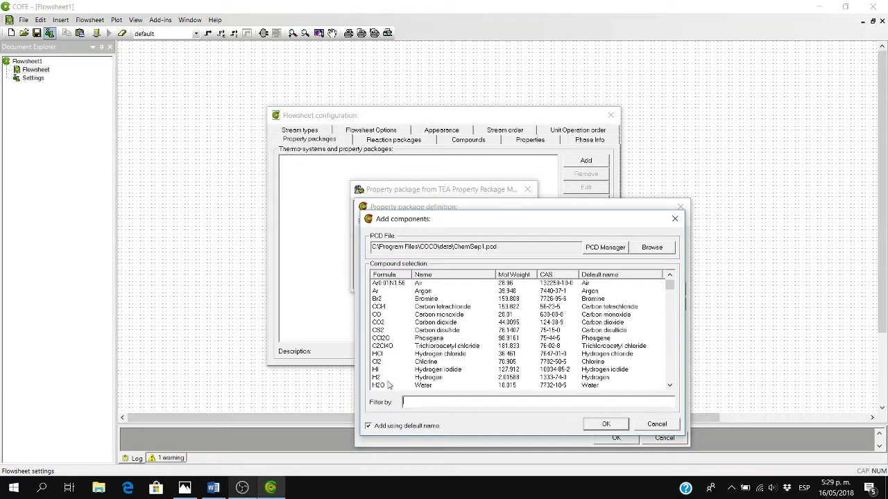
left_click(458, 402)
type("n")
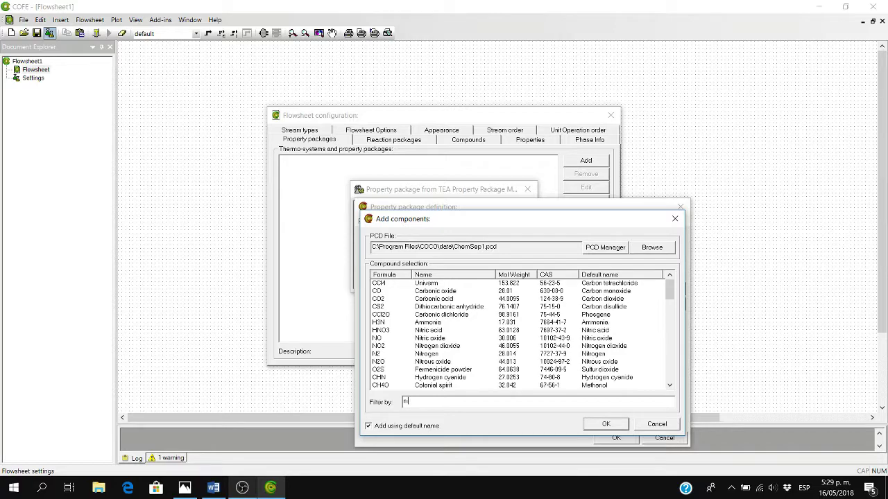
double_click(377, 354)
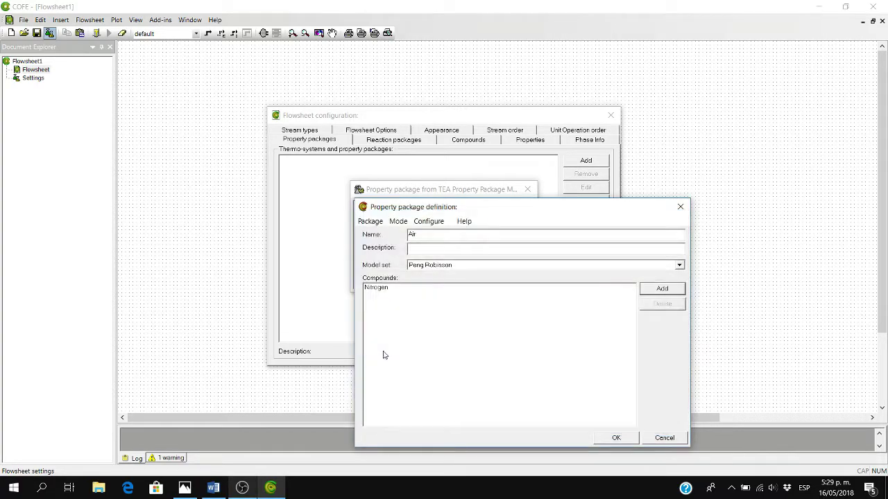
Step: Add oxygen (O2) to the Air package's compounds, then accept the package and close the flowsheet configuration
left_click(669, 291)
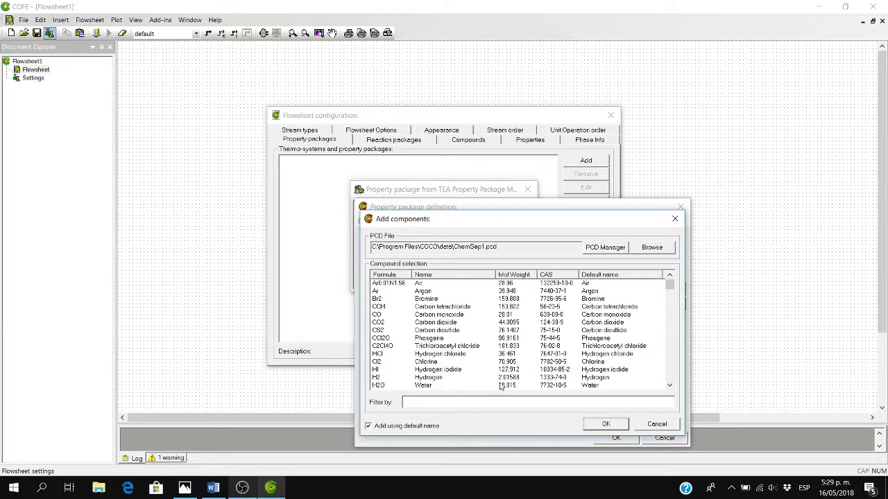
type("o2")
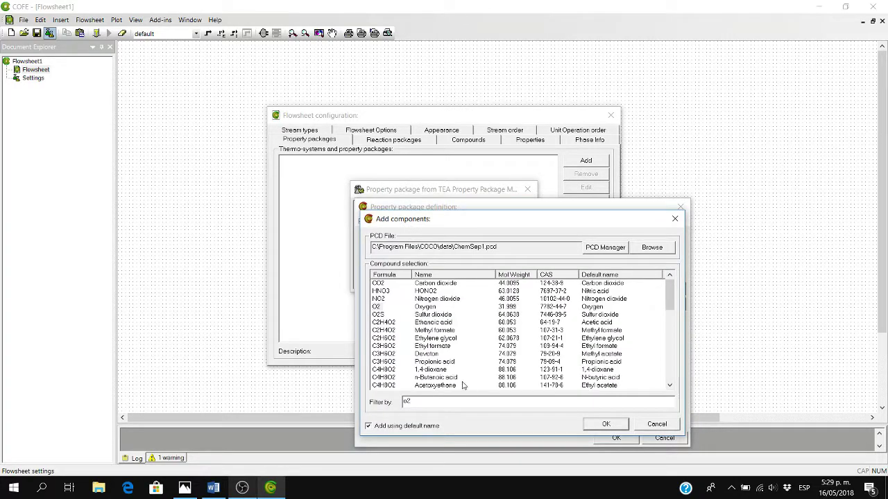
double_click(380, 307)
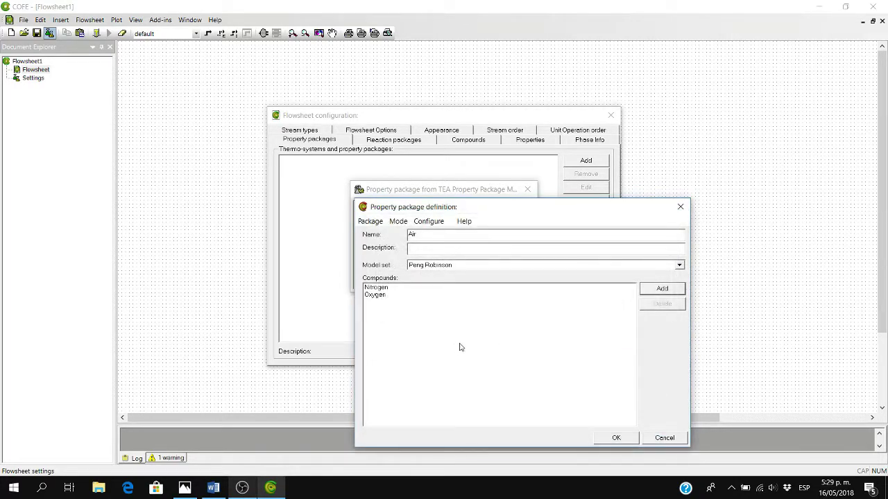
left_click(613, 436)
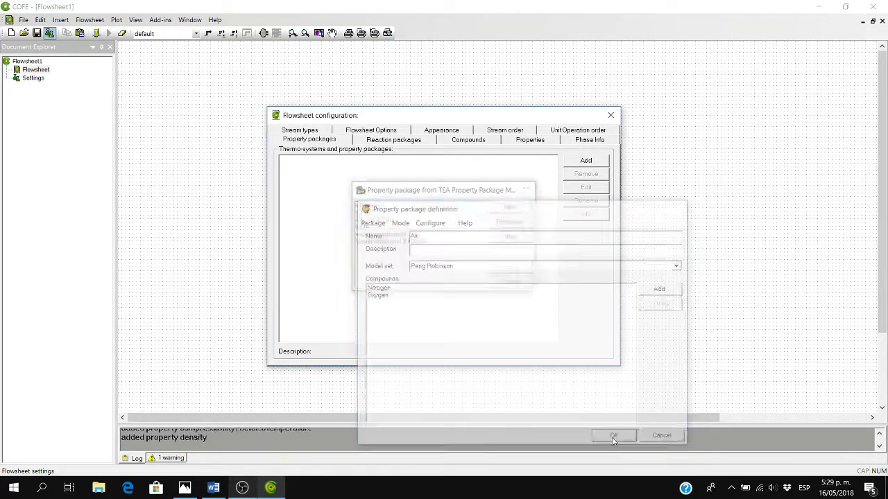
left_click(609, 118)
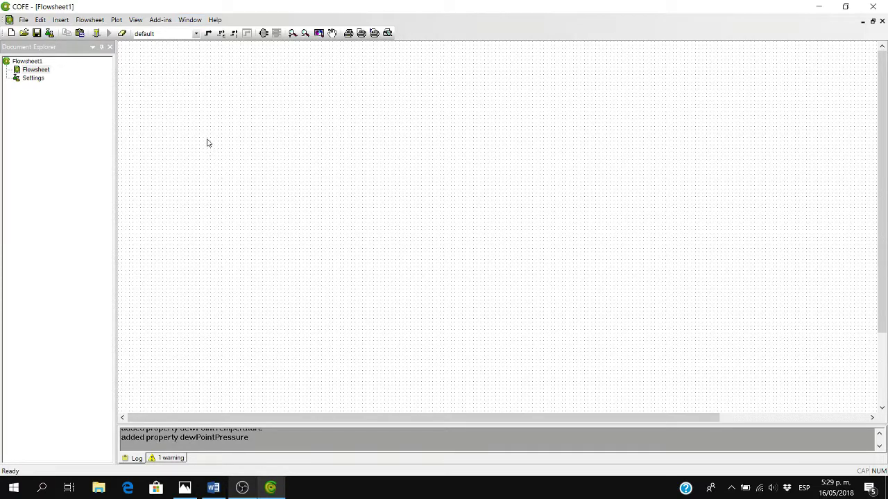
Step: Draw a vertical material stream running upward on the flowsheet
left_click(208, 34)
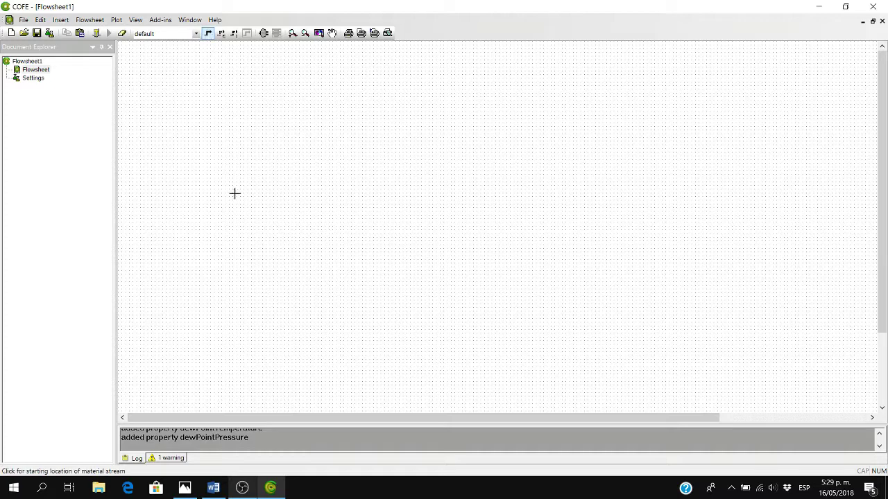
left_click(191, 277)
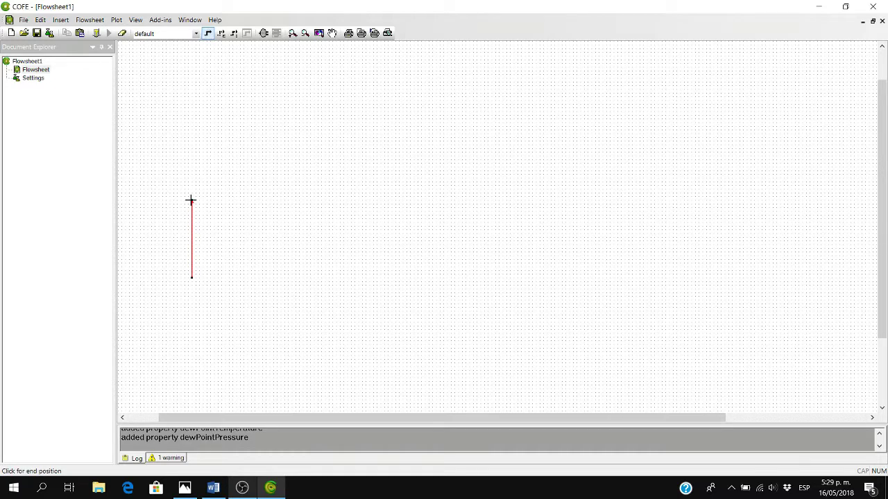
left_click(191, 201)
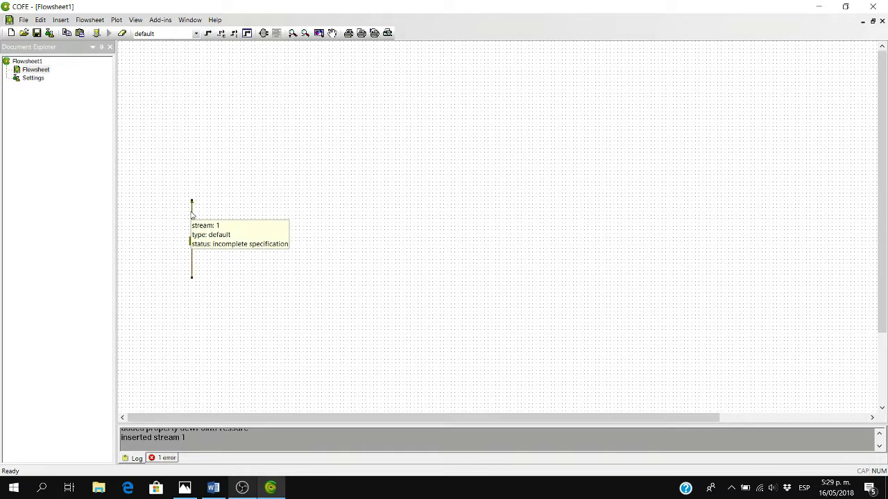
Step: Open the new stream's data and set its pressure to 100 kPa
double_click(191, 215)
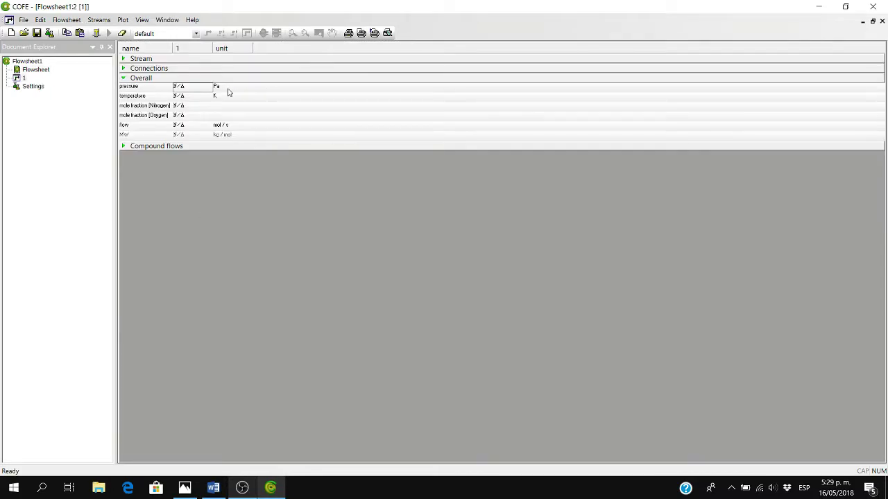
left_click(217, 87)
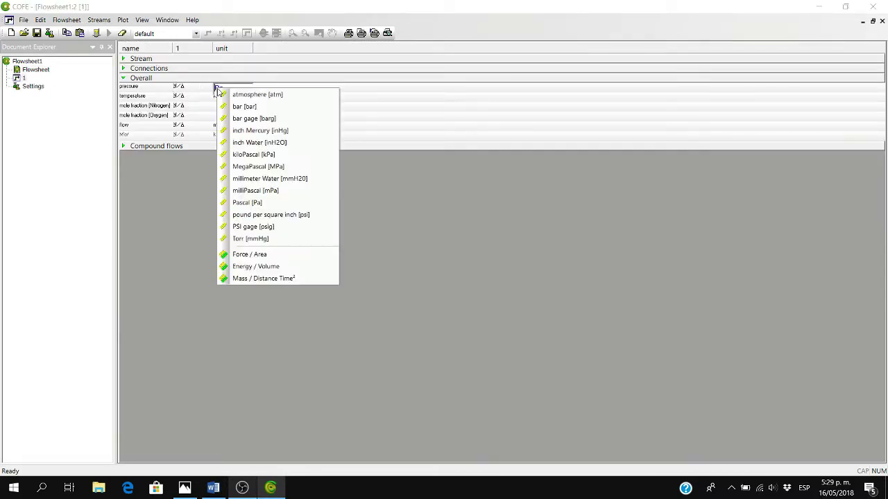
left_click(277, 157)
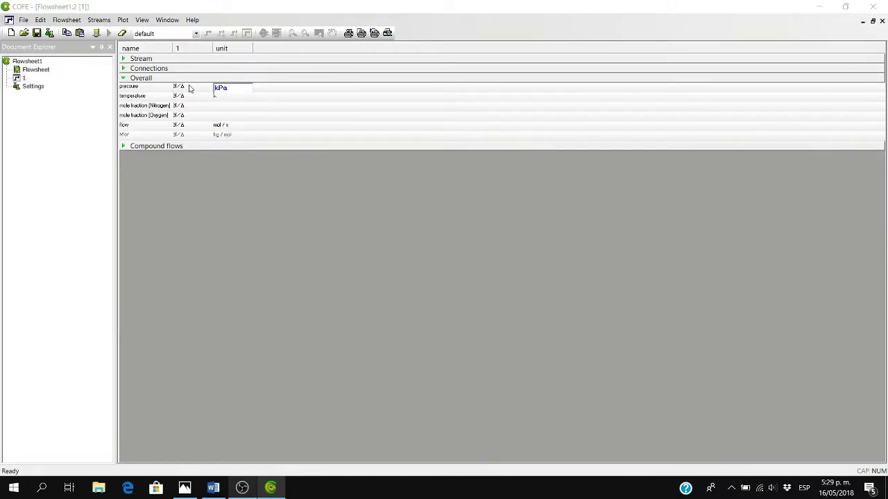
left_click(189, 84)
type("100")
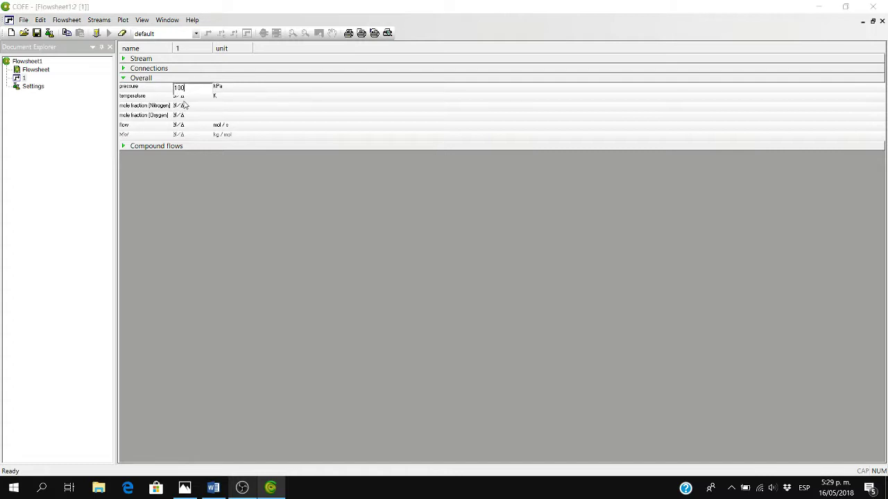
Step: Set the stream's temperature to 290 K and its nitrogen mole fraction to 0.79
left_click(184, 97)
type("2")
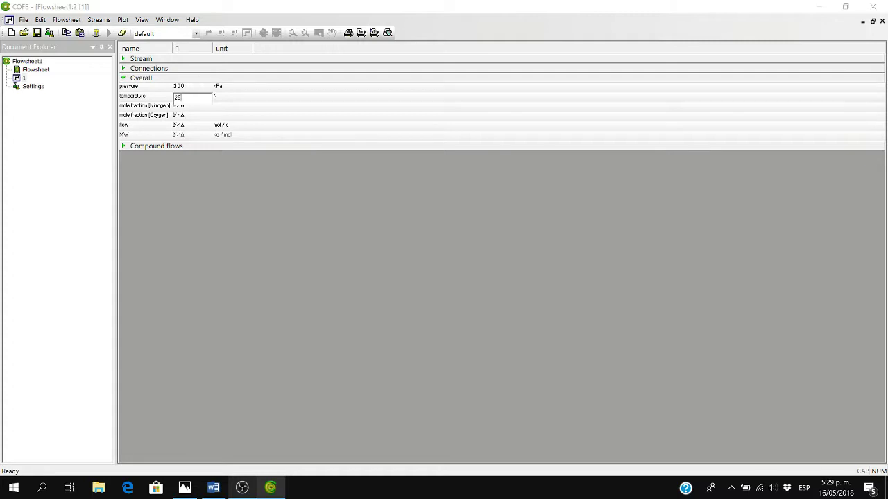
type("90")
key("Return")
left_click(181, 106)
type("0.79")
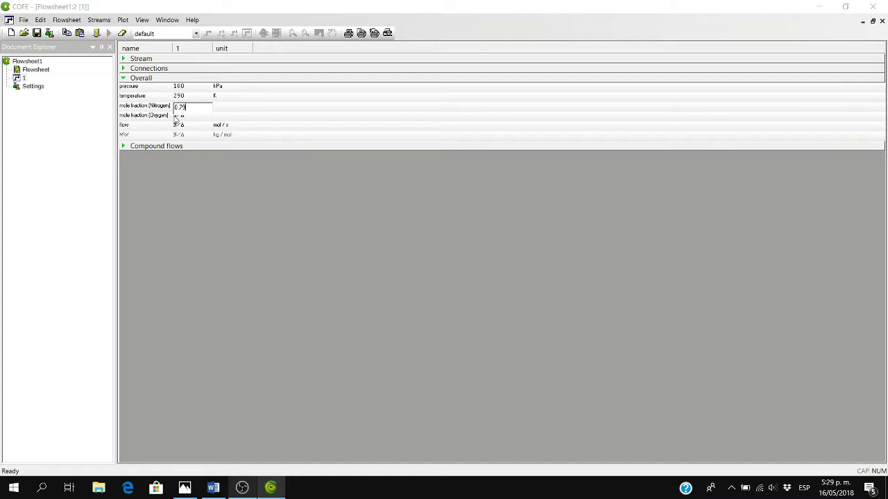
key("Return")
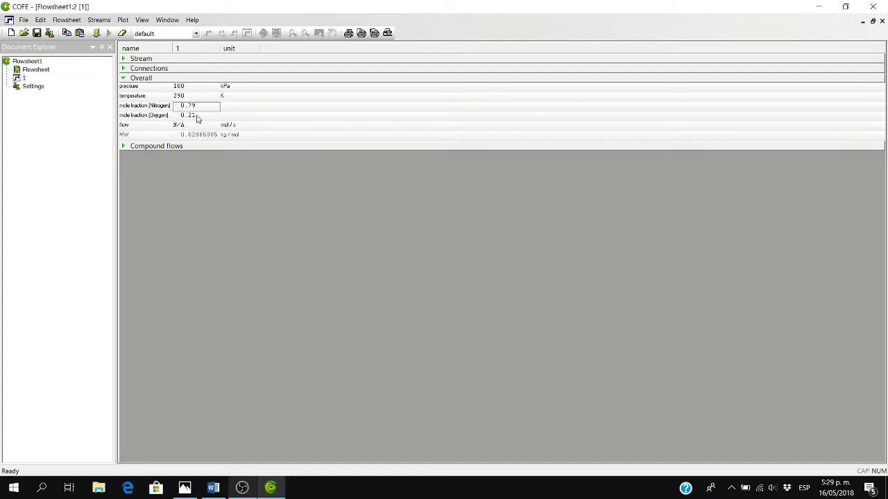
Step: Change the stream's flow unit to kg / s and set the flow to 1
left_click(231, 129)
left_click(231, 127)
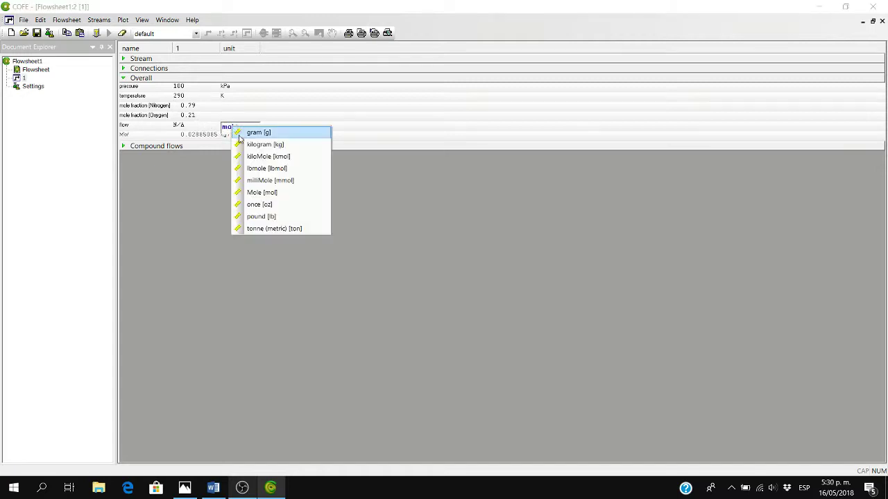
type("kg / s")
key("Return")
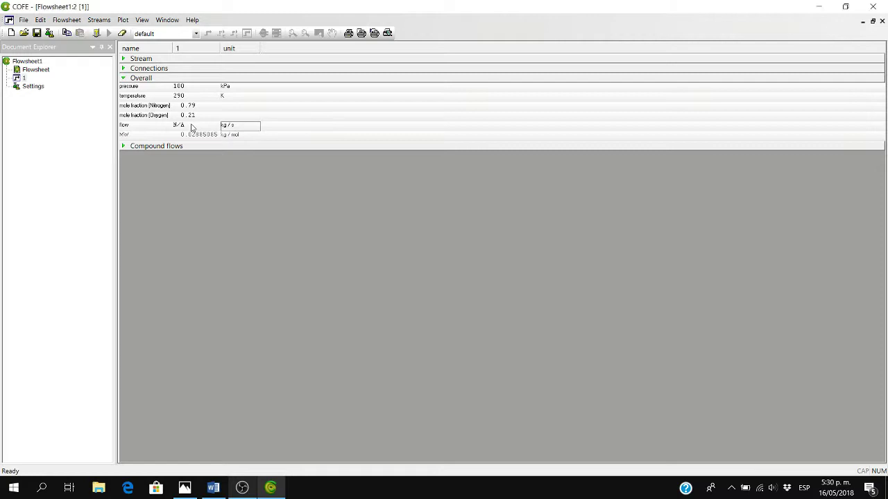
left_click(186, 127)
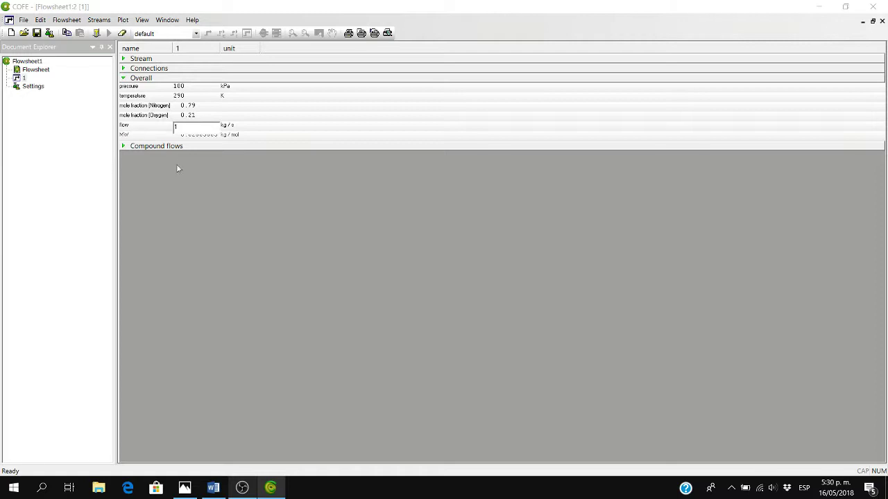
type("1")
key("Return")
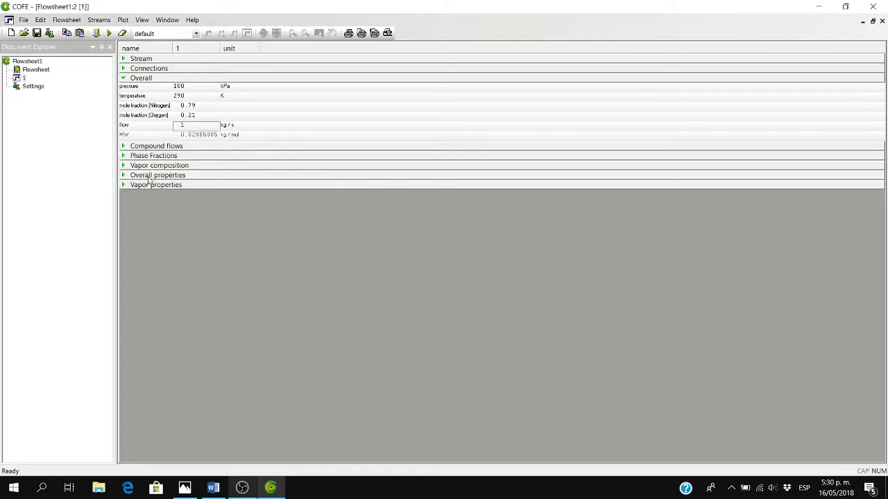
Step: Expand the stream's vapor composition, overall and vapor property sections, and set the vapor enthalpy unit to kJ / kg
left_click(127, 167)
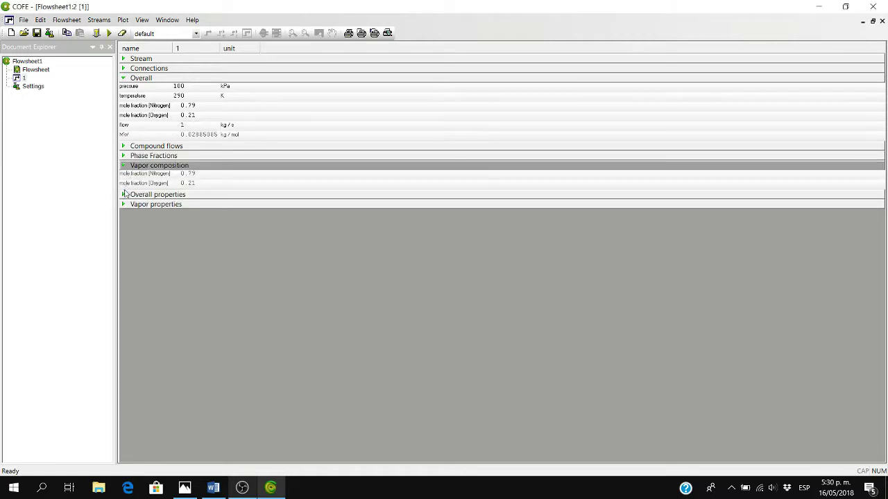
left_click(125, 194)
left_click(125, 272)
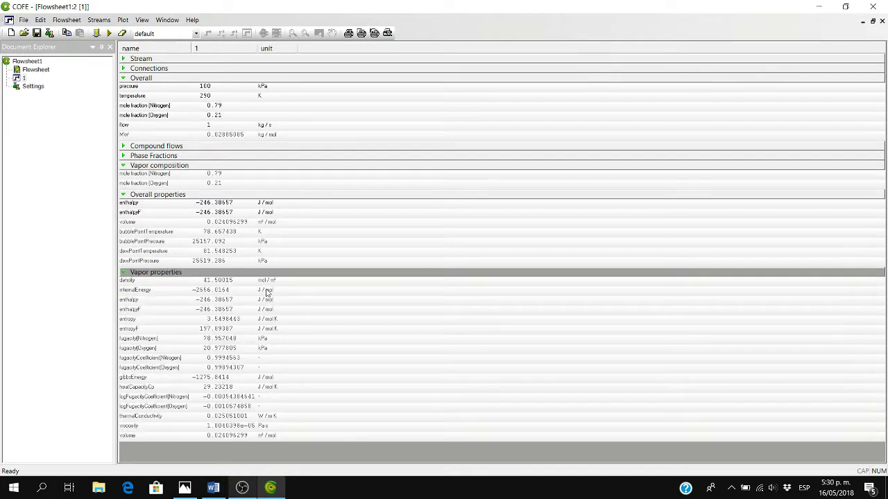
double_click(263, 300)
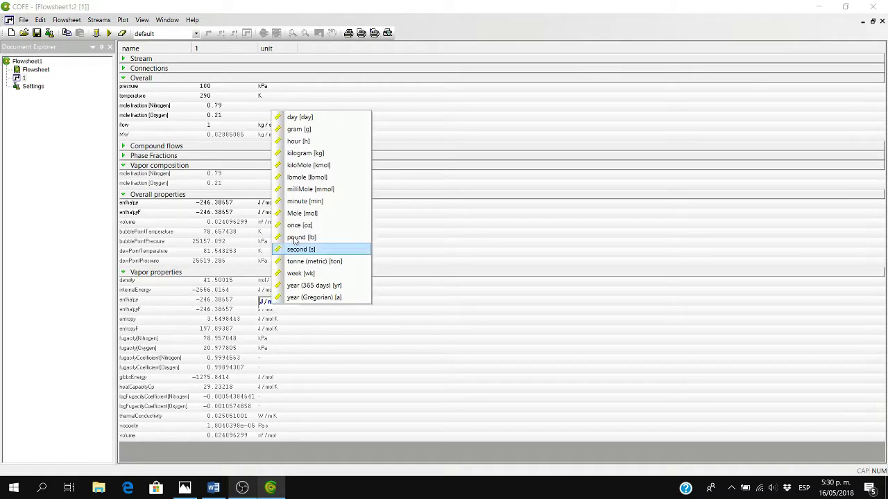
left_click(321, 162)
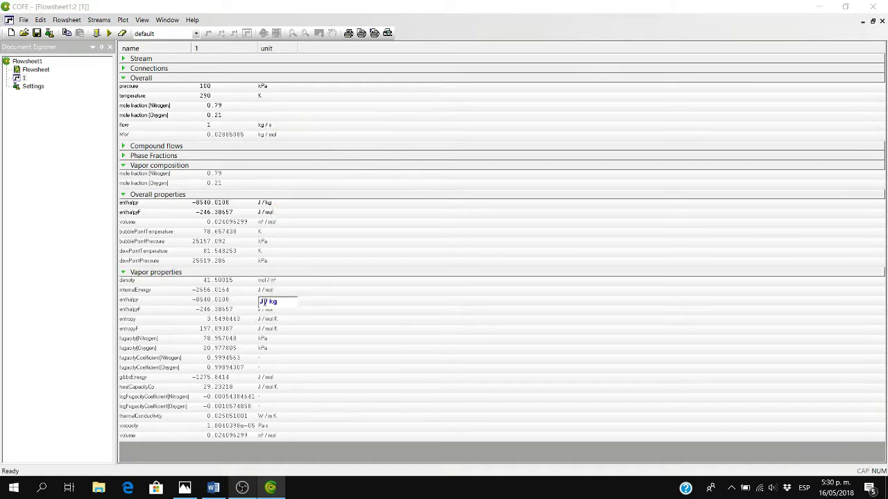
left_click(268, 301)
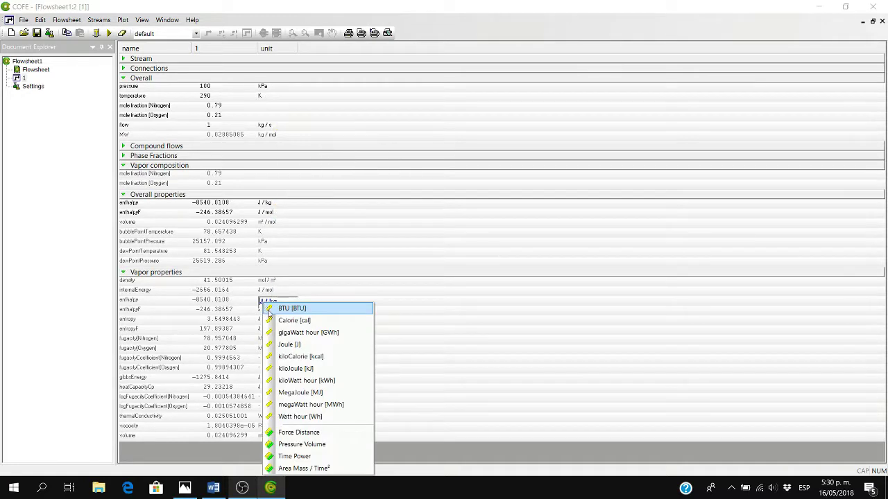
left_click(303, 369)
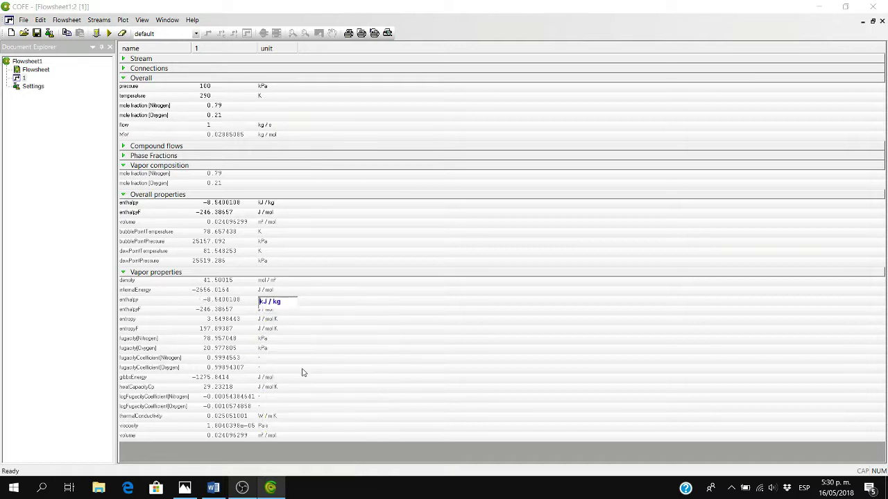
Step: Set the unit of the vapor entropy to kJ / kg K
left_click(268, 322)
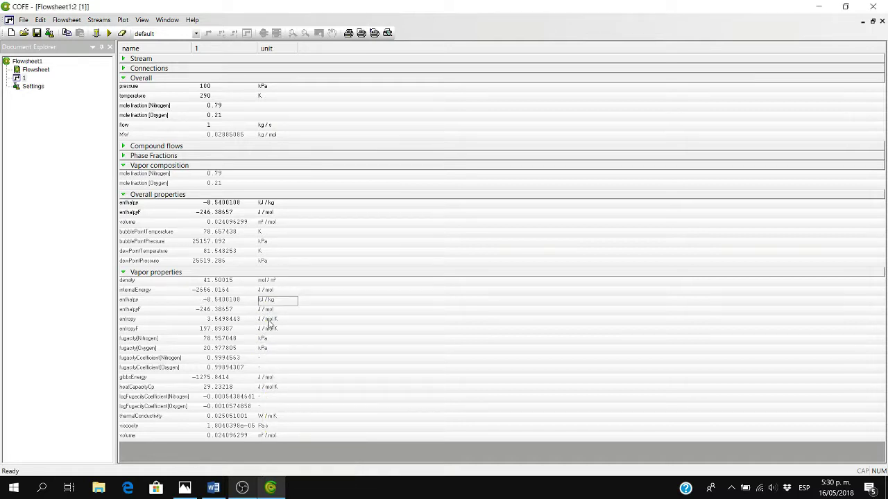
left_click(263, 321)
left_click(262, 322)
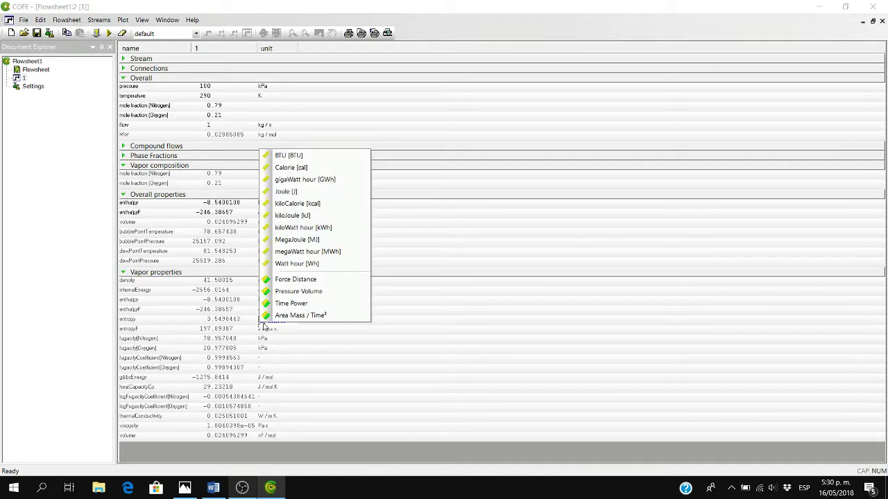
left_click(338, 220)
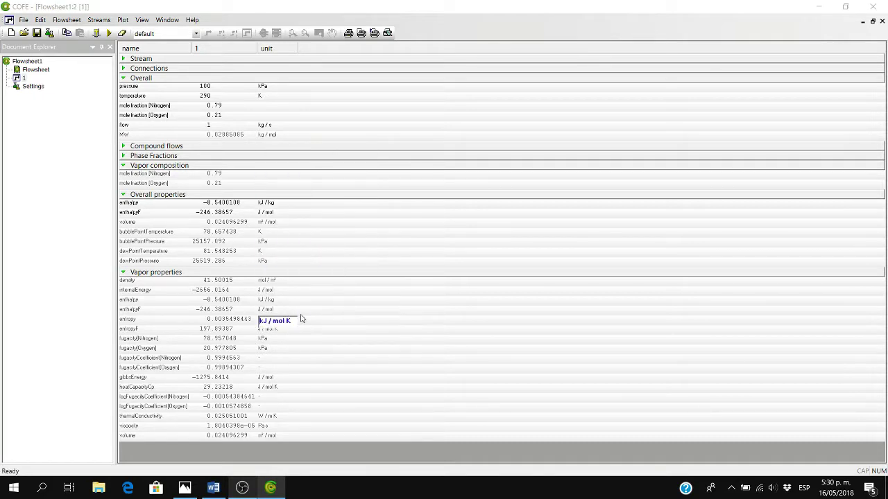
left_click(277, 325)
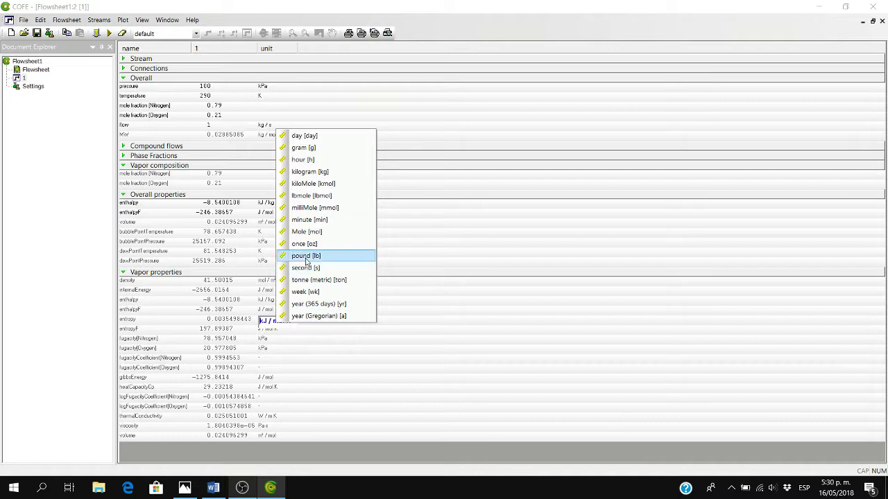
left_click(326, 172)
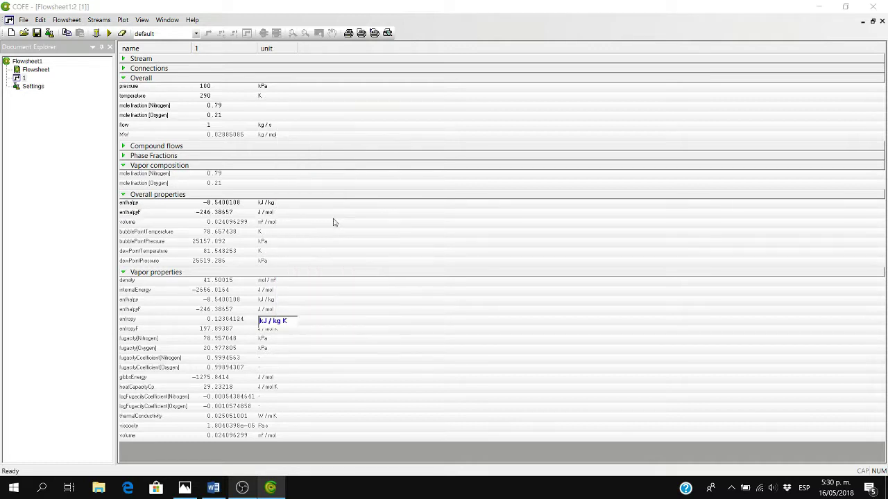
Step: Set the unit of the vapor volume to m³ / kg
left_click(275, 439)
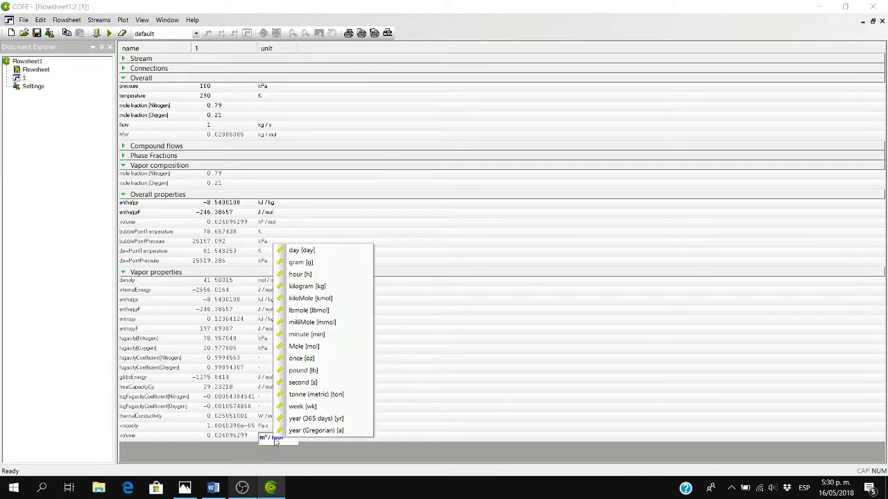
left_click(301, 286)
left_click(295, 461)
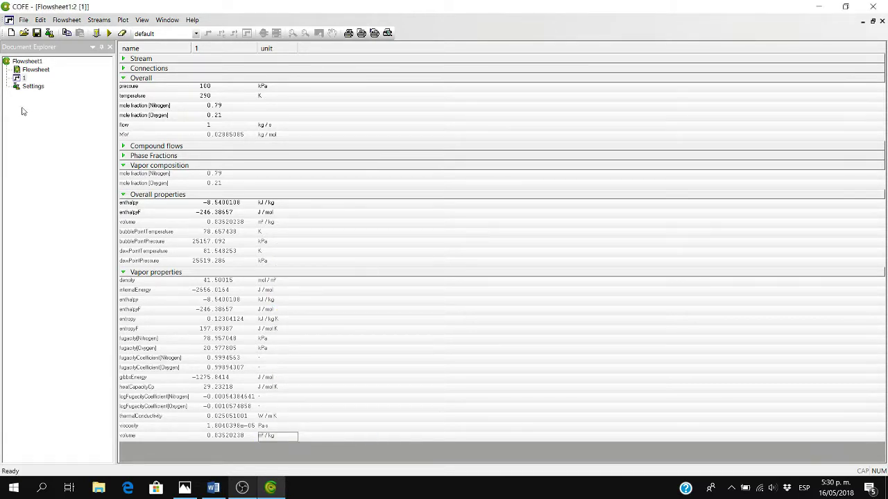
Step: Return to the flowsheet view and read the Diesel cycle problem statement in the 15.169.jpg image
double_click(34, 70)
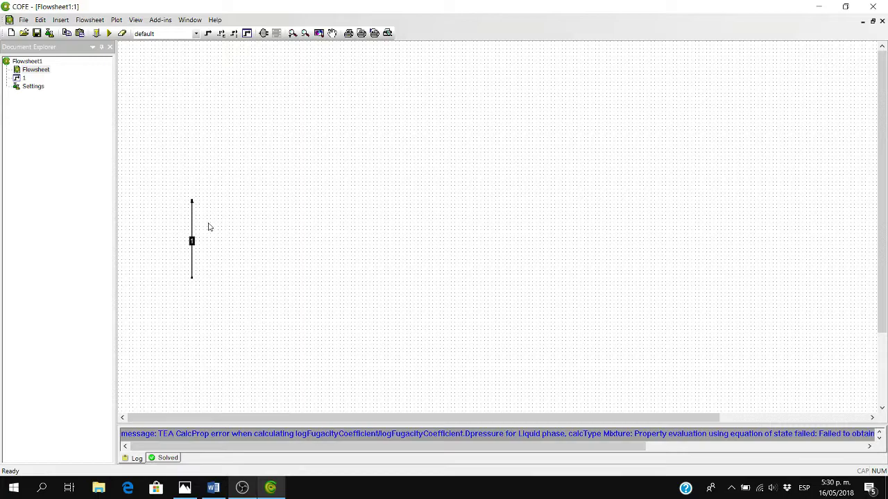
left_click(184, 487)
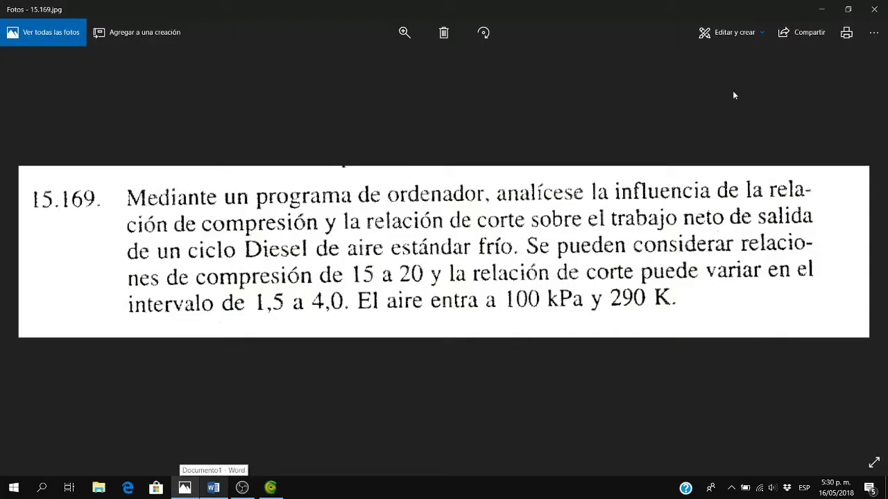
left_click(834, 12)
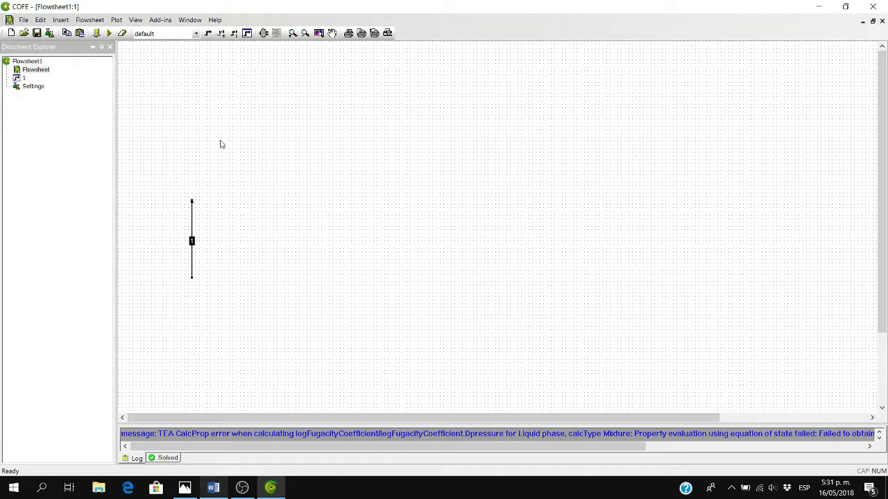
Step: Insert a Compressor unit operation from Pumps & Compressors just above the arrowhead of stream 1
left_click(264, 33)
left_click(280, 54)
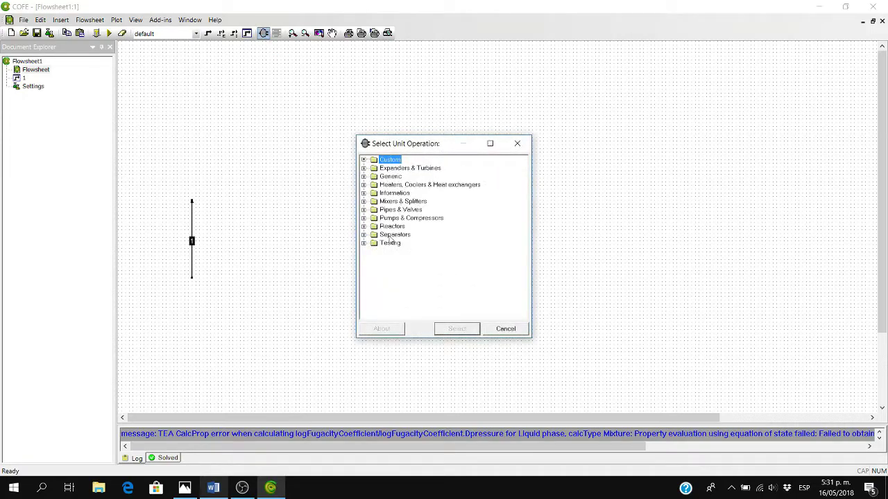
left_click(363, 227)
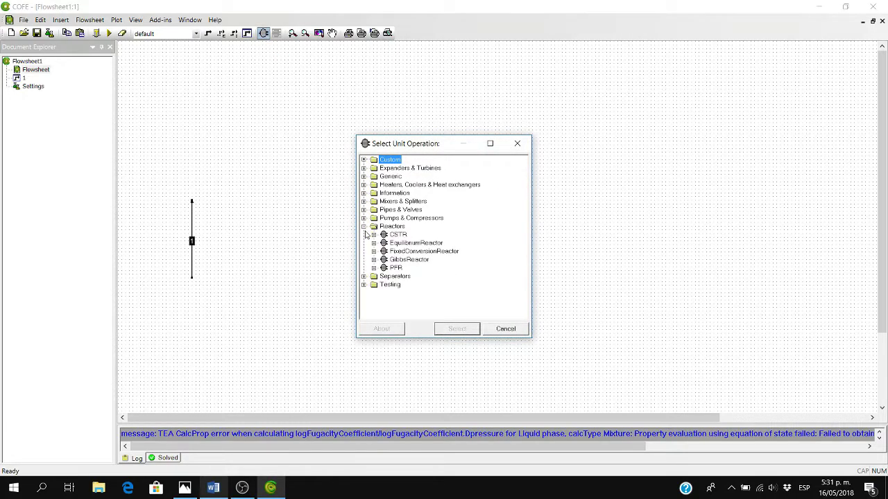
left_click(363, 226)
left_click(363, 218)
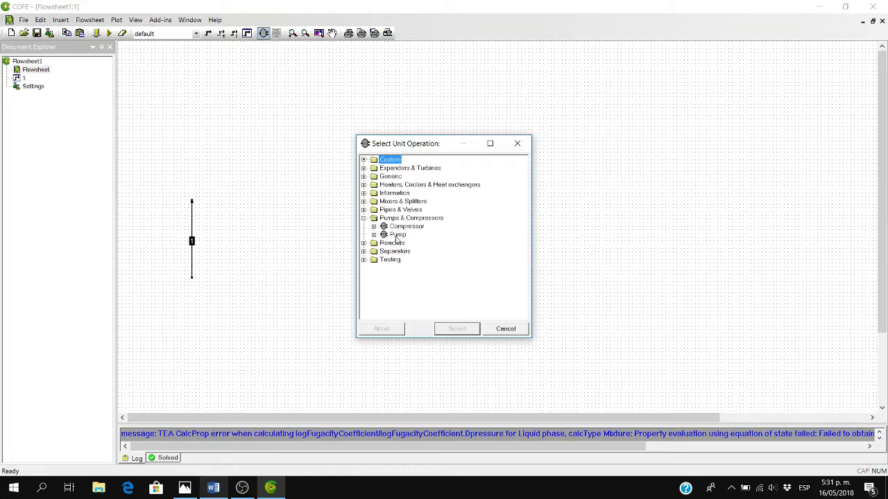
left_click(406, 227)
left_click(450, 328)
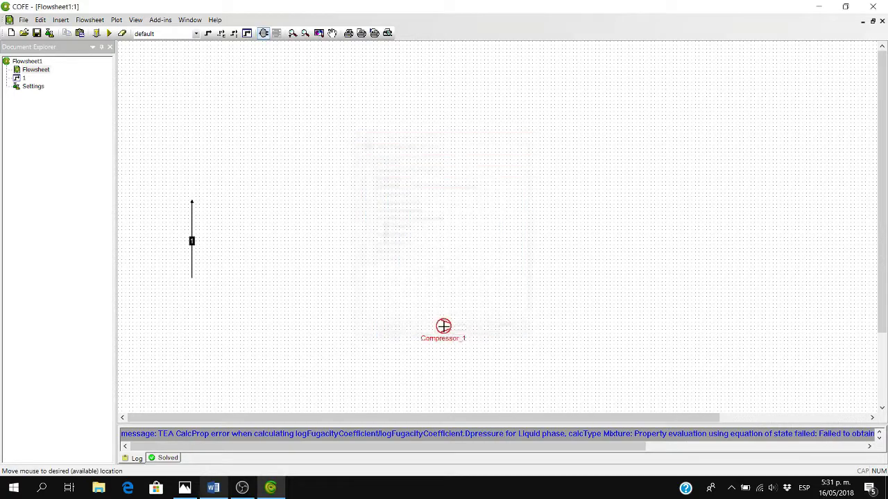
left_click(199, 182)
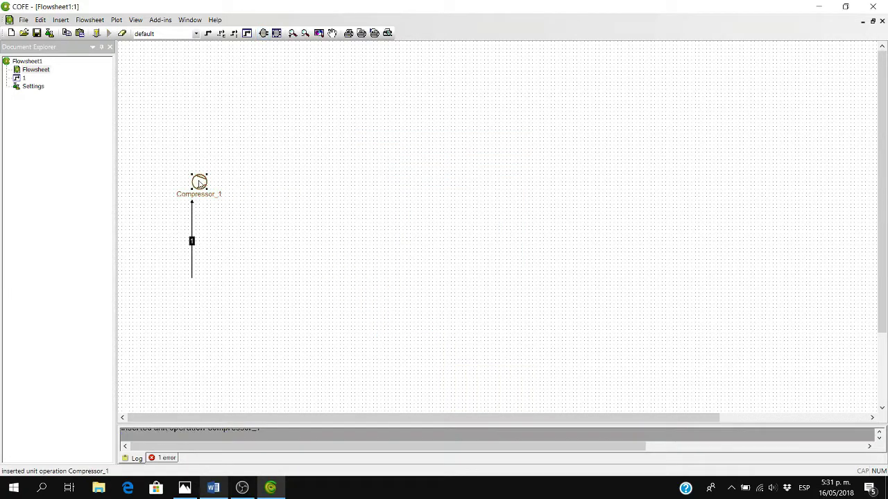
Step: Change the compressor's icon to the turbine icon from the Pumps group
right_click(200, 184)
mouse_move(256, 312)
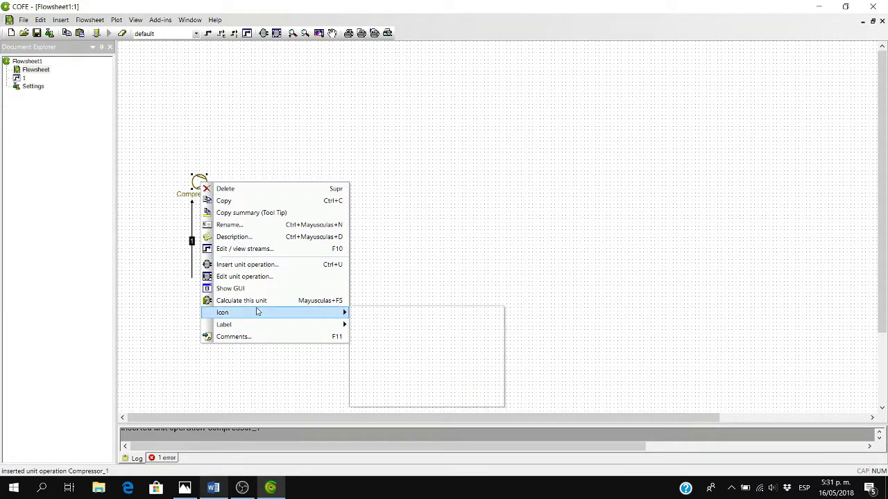
left_click(349, 316)
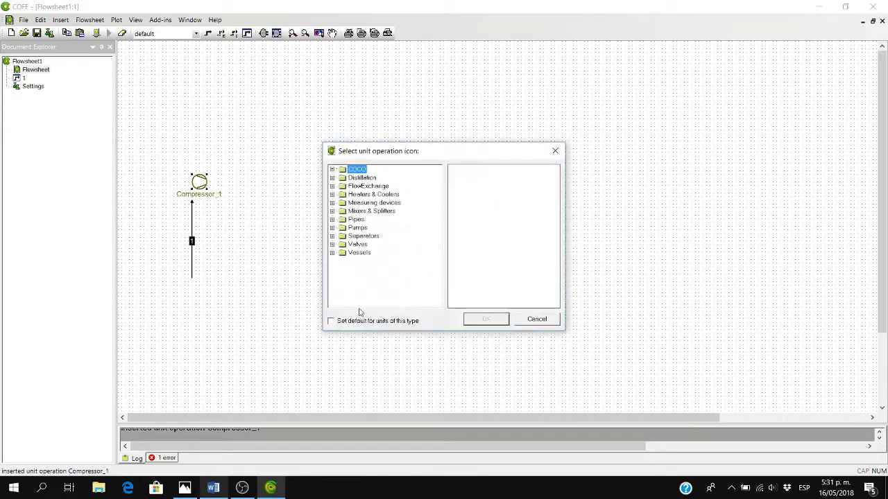
left_click(332, 237)
left_click(332, 228)
left_click(367, 270)
left_click(502, 324)
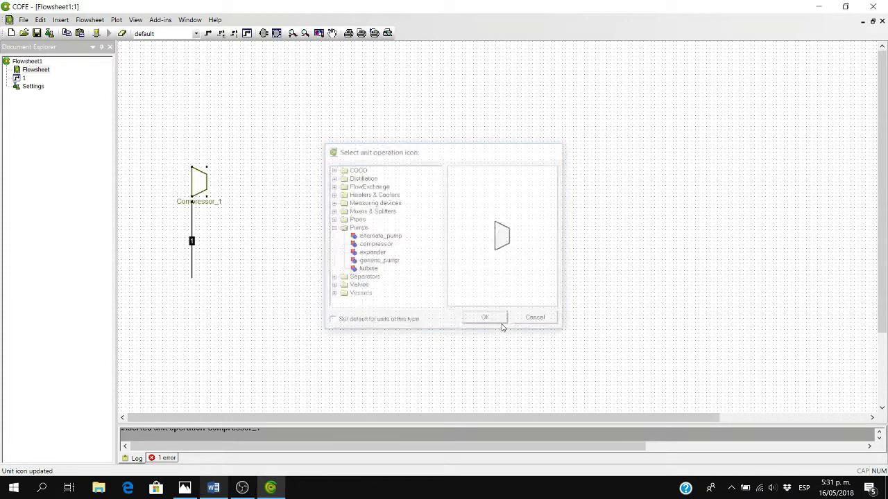
Step: Adjust the compressor and stream 1 so the arrowhead sits just below the compressor, and inspect the compressor's parameters
left_click_drag(191, 200, 191, 203)
double_click(195, 184)
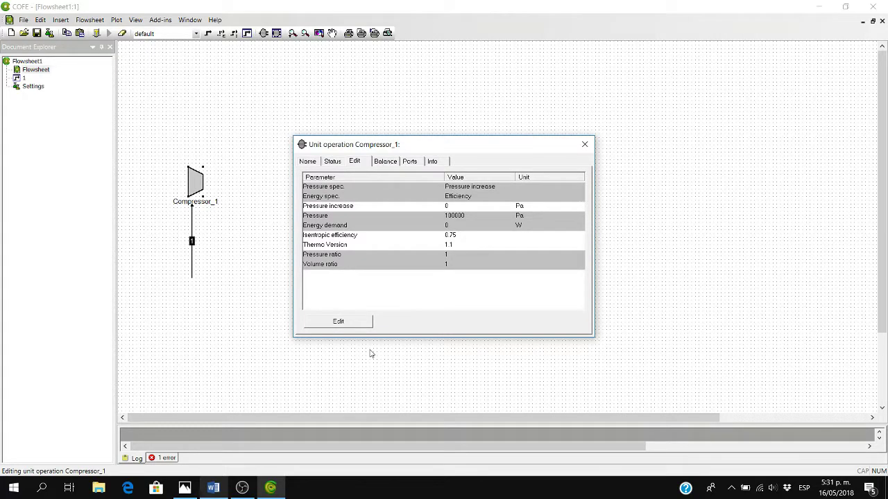
left_click(584, 144)
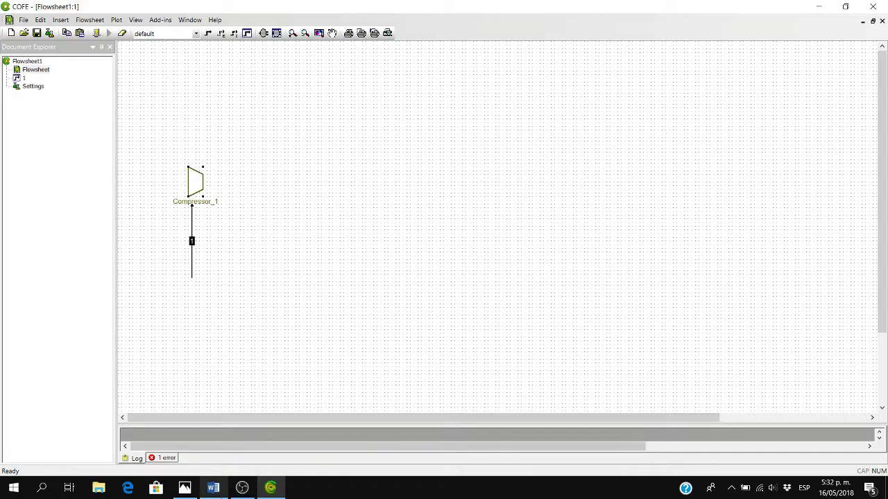
Step: Switch to the Word document to review the Diesel cycle pressure, temperature and volume ratio equations, checking the problem statement image for the compression ratios
mouse_move(213, 488)
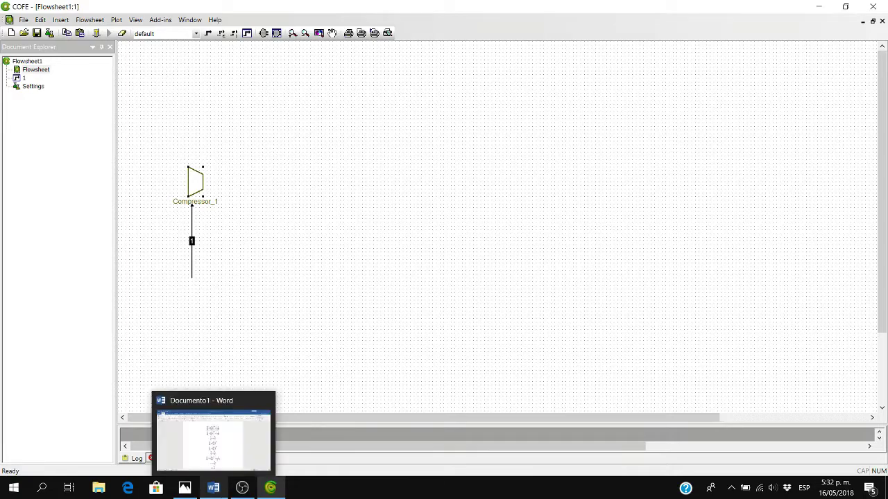
left_click(222, 494)
mouse_move(232, 490)
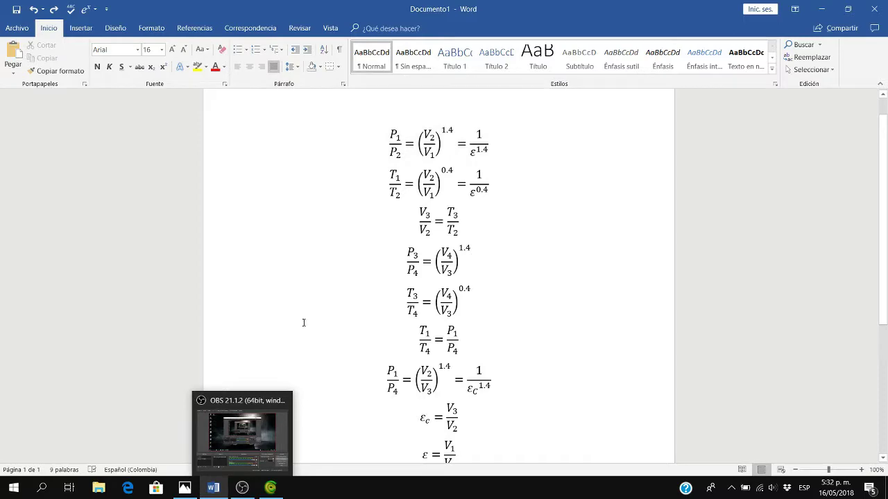
scroll(303, 323, "down", 2)
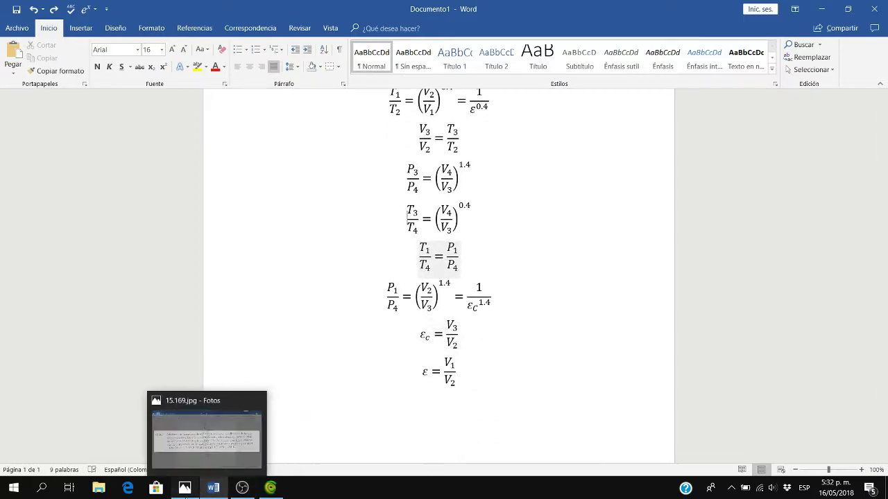
left_click(186, 494)
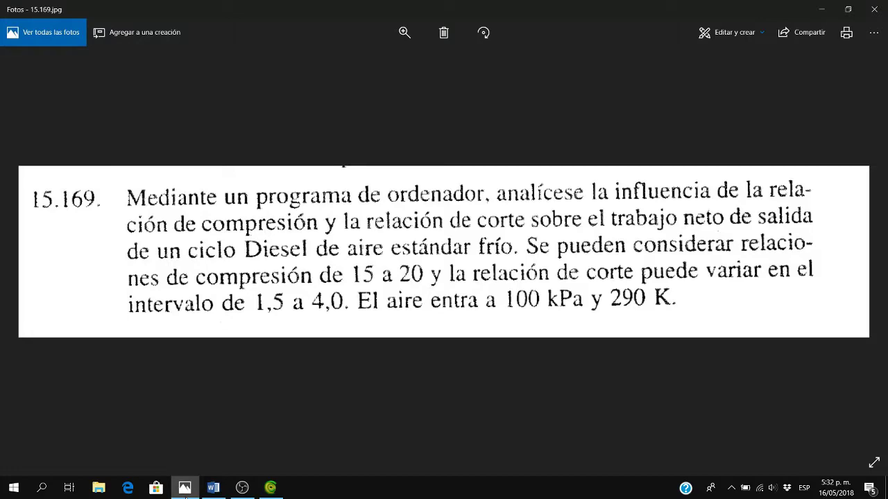
left_click(186, 493)
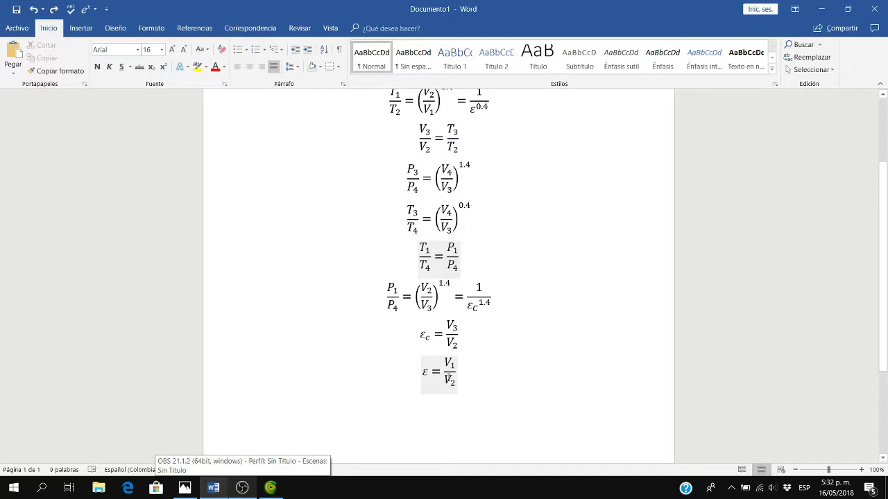
scroll(449, 380, "up", 1)
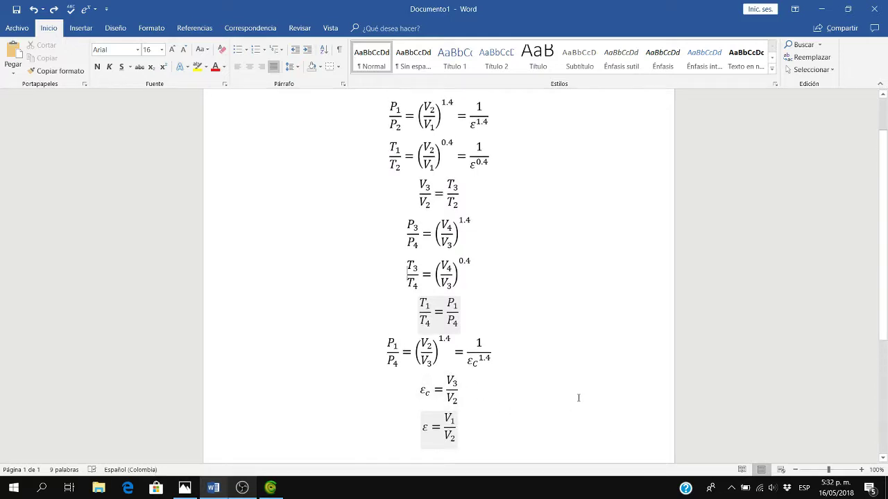
scroll(579, 396, "up", 1)
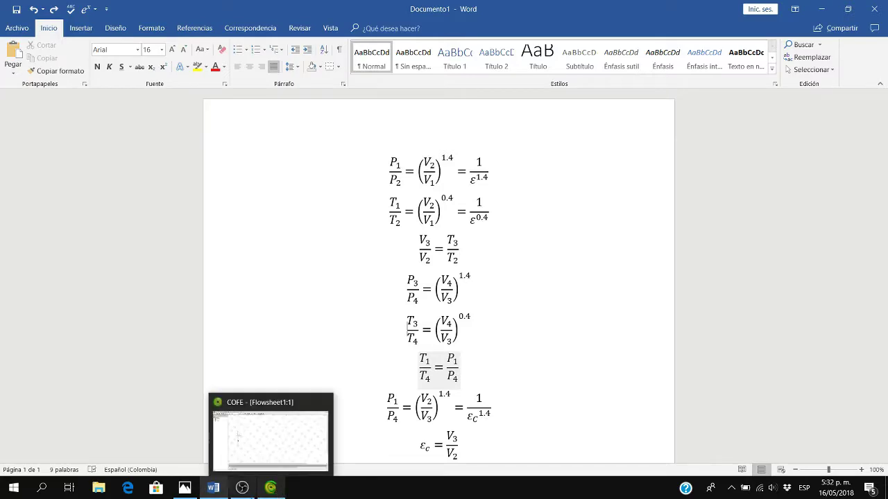
Step: Switch back to COFE and specify Compressor_1 by its outlet pressure instead of pressure increase
left_click(271, 487)
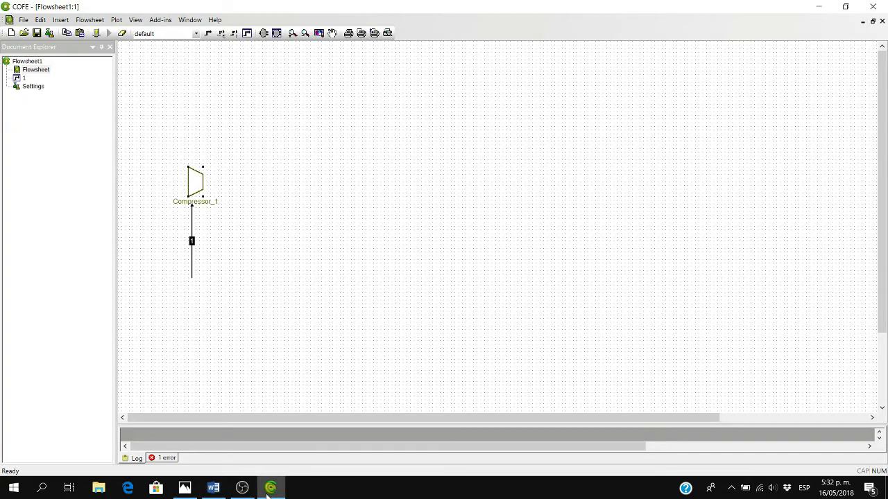
double_click(198, 190)
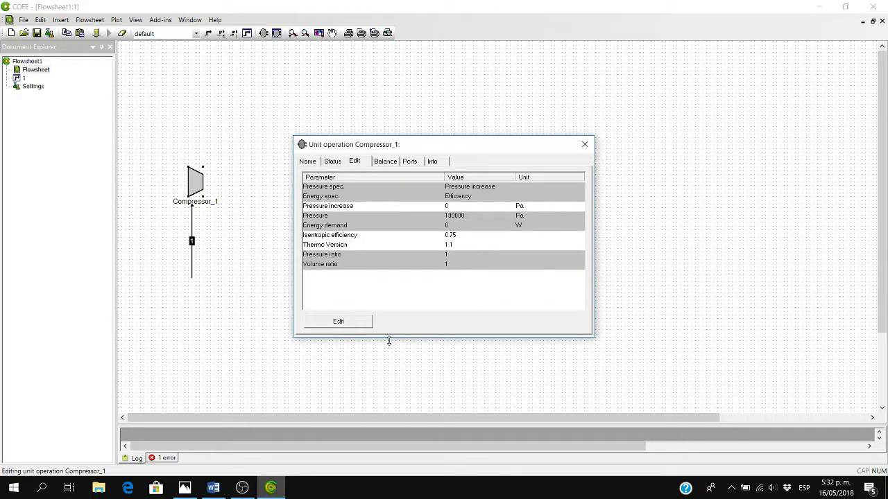
left_click(368, 319)
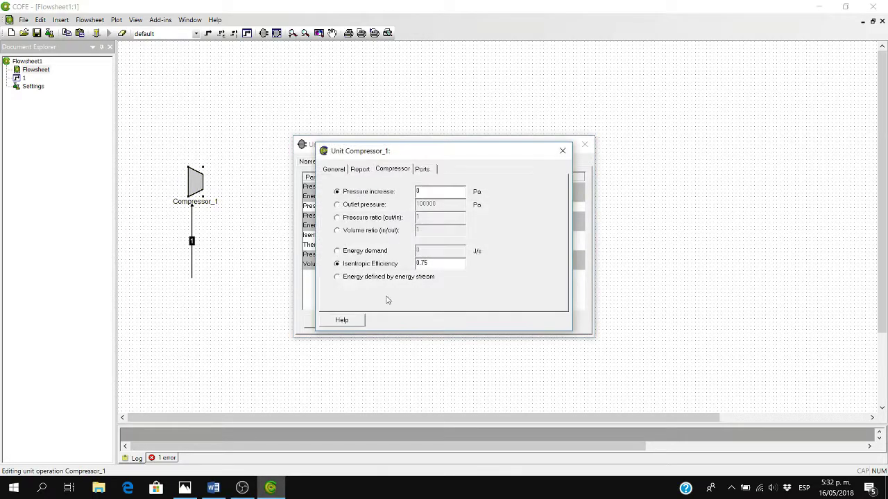
left_click(338, 204)
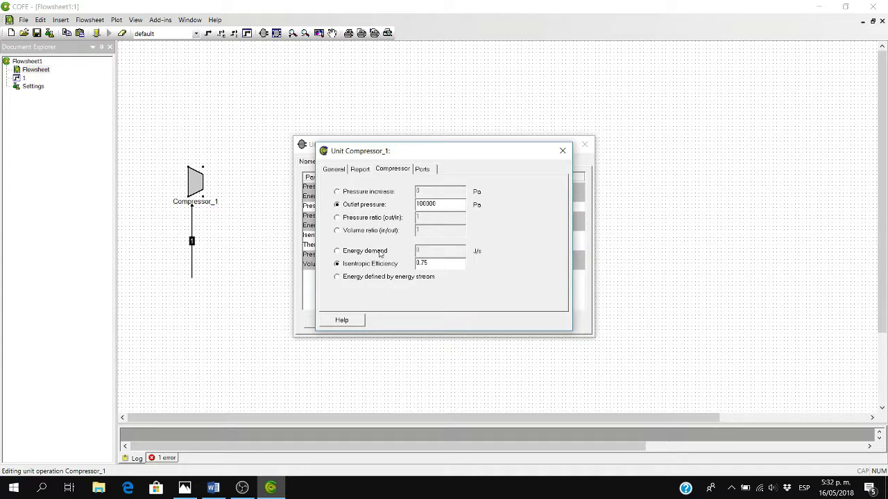
left_click(563, 151)
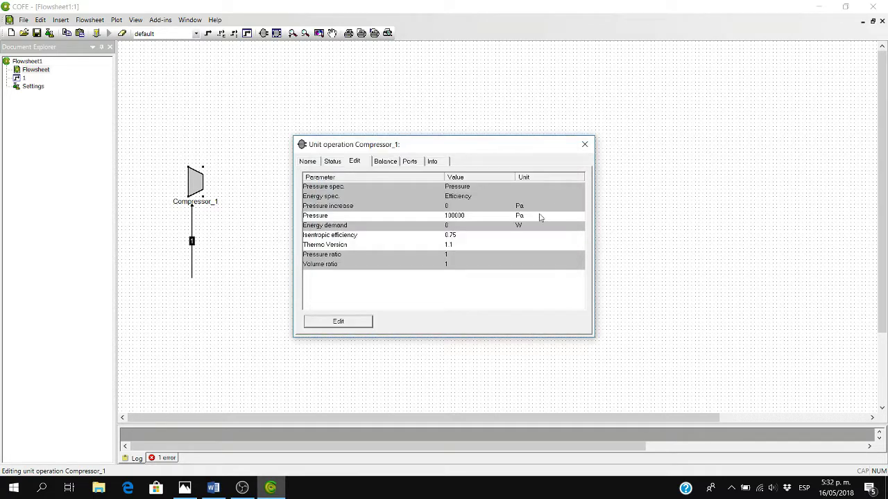
Step: Change the compressor's outlet pressure unit to kPa and set the pressure to 4431.26 kPa
left_click(520, 217)
right_click(520, 218)
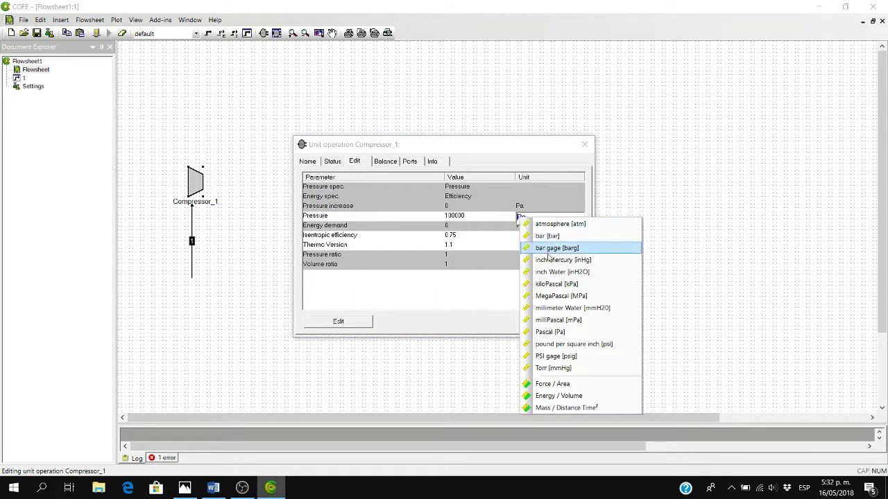
left_click(558, 285)
left_click(483, 217)
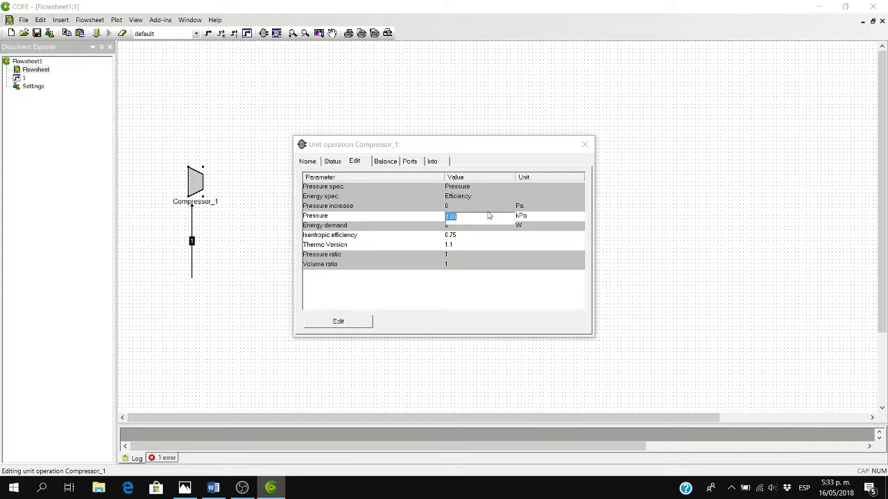
type("4431.26")
left_click(472, 282)
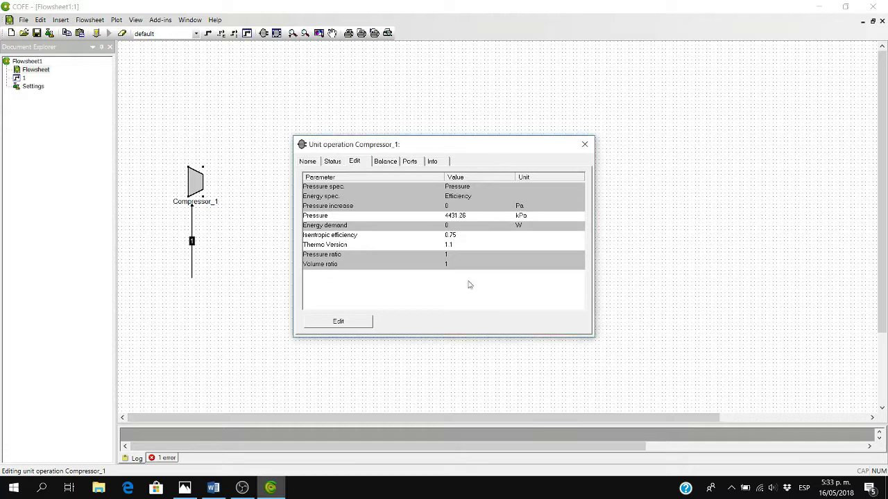
Step: Set the compressor's isentropic efficiency to 1 and close its settings
left_click(362, 321)
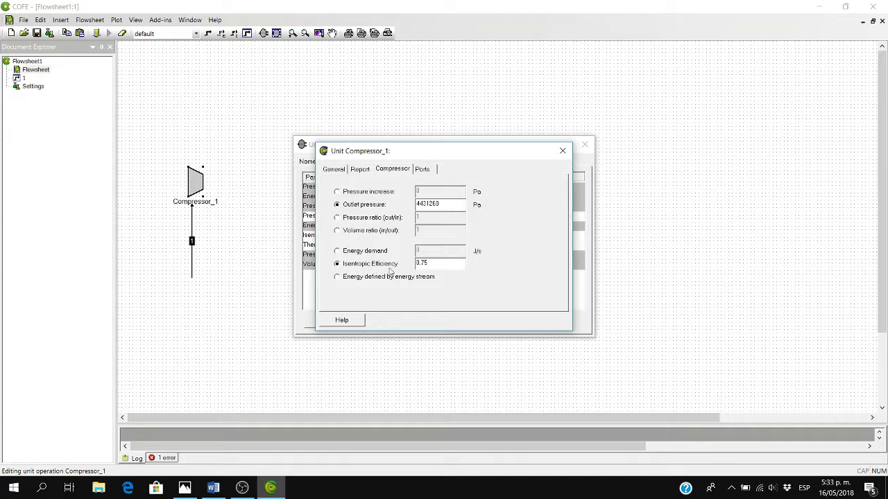
left_click_drag(437, 267, 401, 269)
key("BackSpace")
left_click(559, 159)
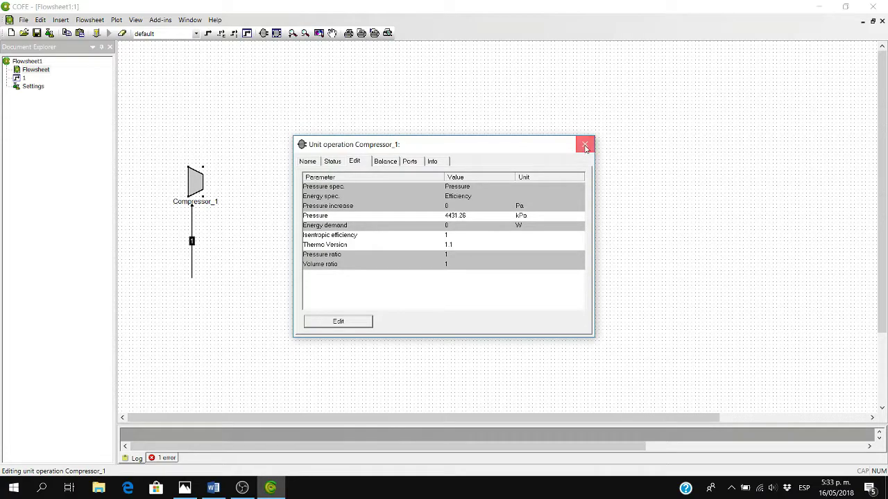
left_click(582, 145)
Step: Connect stream 1 to the compressor's inlet and insert stream 2 from its outlet, running up and to the right
left_click(191, 202)
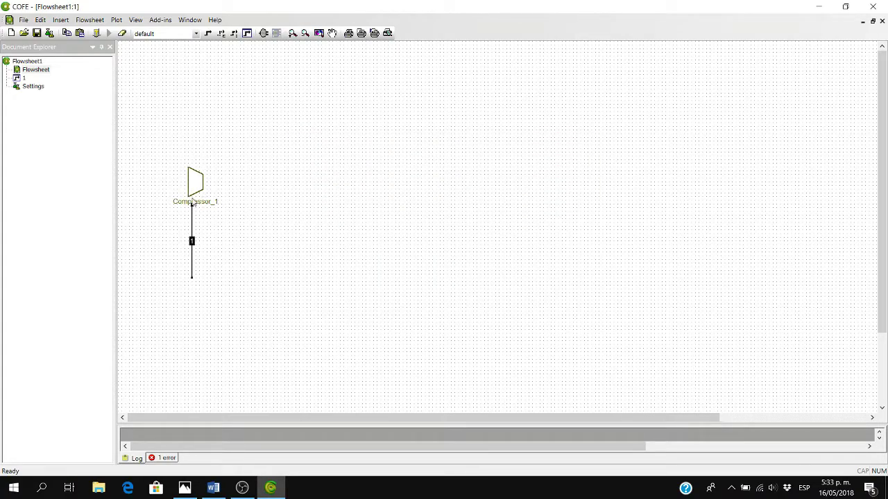
left_click_drag(192, 202, 190, 198)
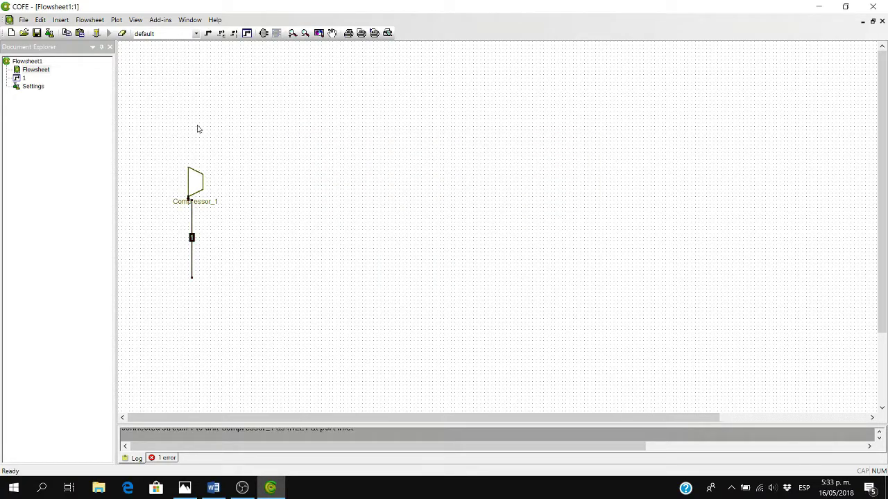
left_click(208, 33)
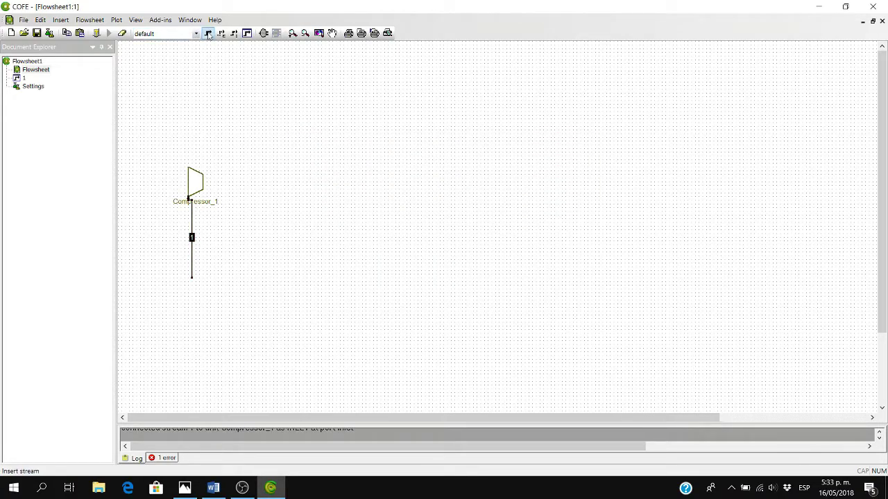
left_click(194, 170)
left_click(255, 133)
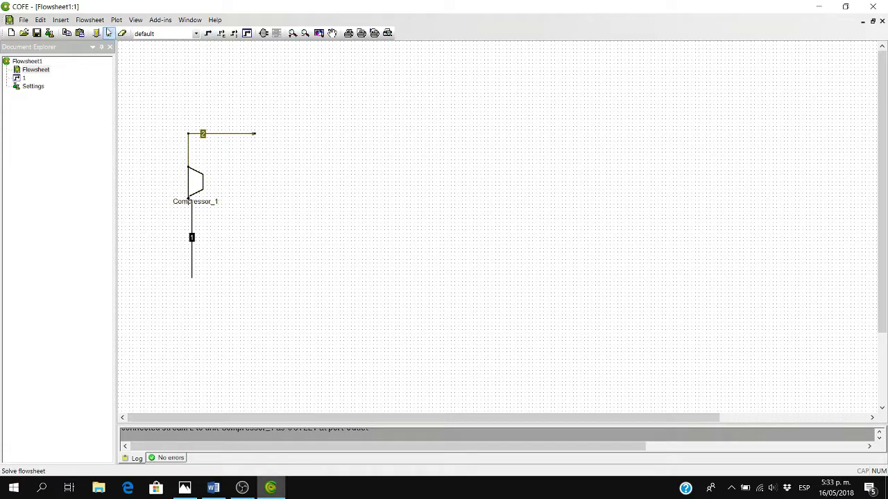
Step: Solve the flowsheet and inspect stream 2's properties and the compressor's calculated pressure and volume ratios
left_click(110, 34)
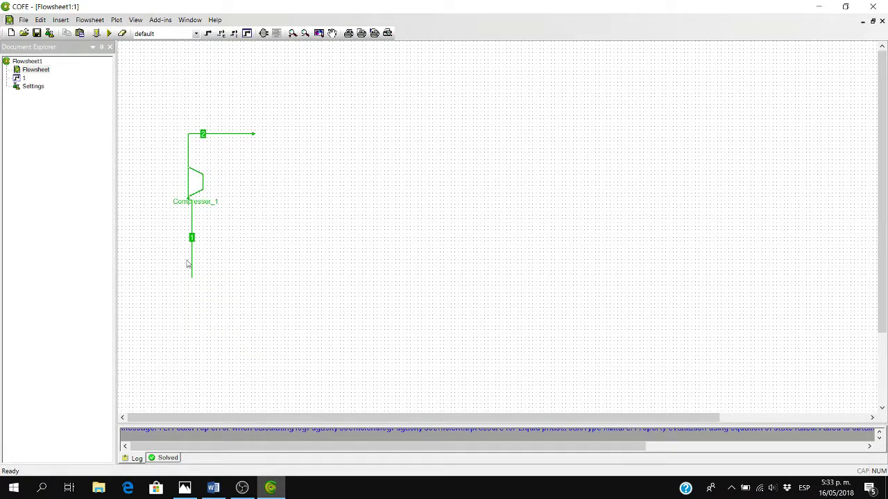
double_click(189, 159)
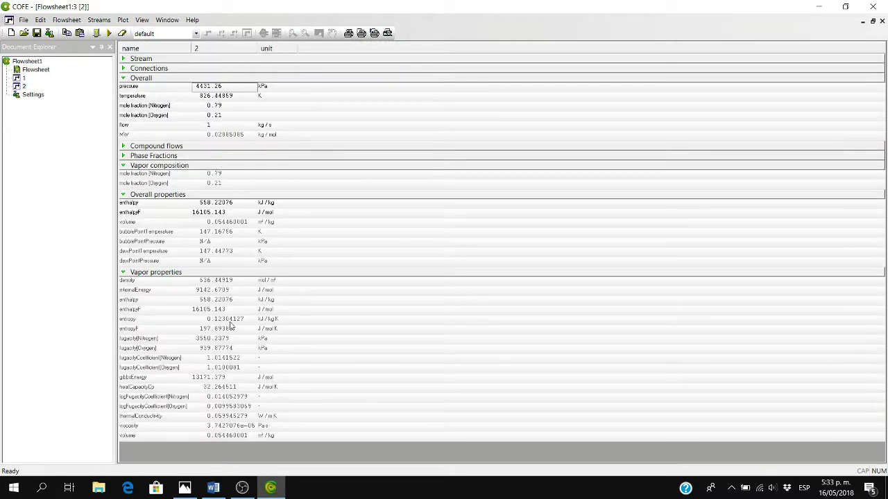
double_click(36, 70)
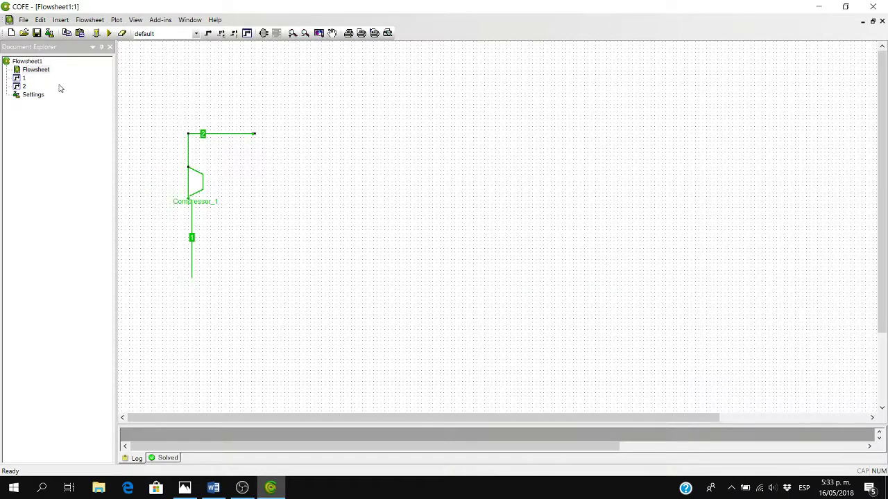
double_click(198, 184)
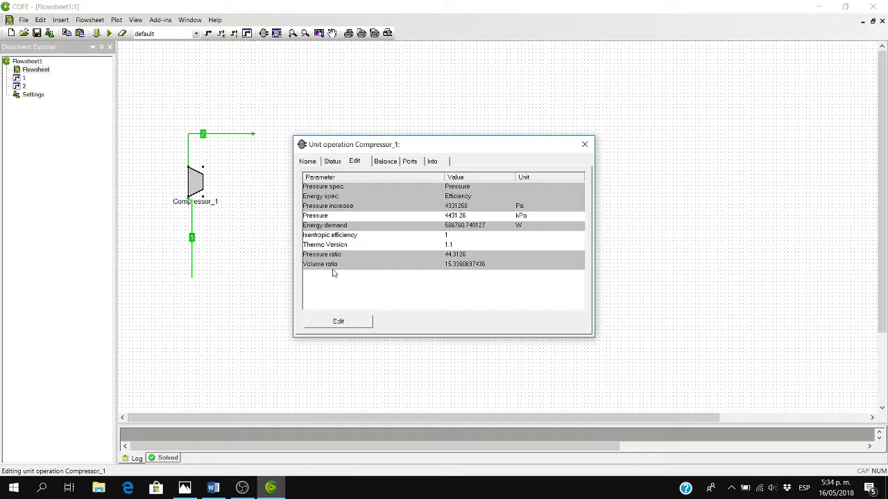
mouse_move(319, 270)
left_click(585, 144)
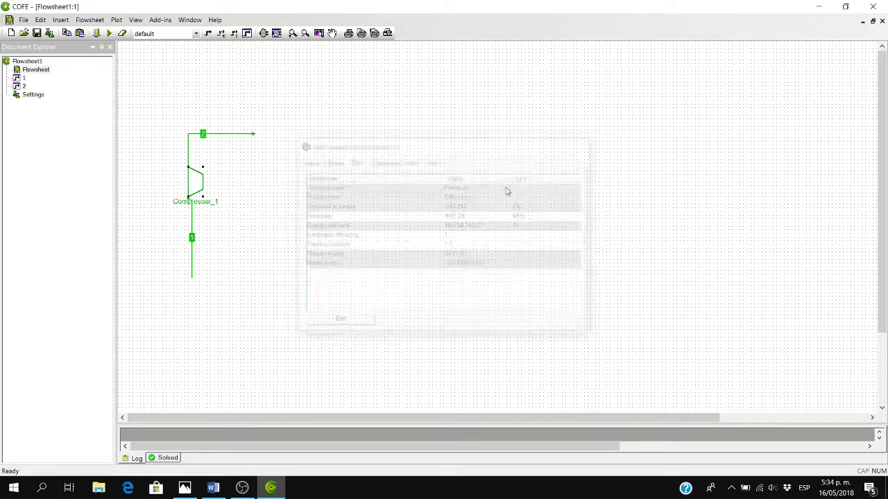
Step: Straighten stream 1 by aligning its start below the compressor inlet, and lower stream 2's horizontal run slightly
left_click(192, 272)
left_click_drag(192, 276, 186, 278)
left_click(257, 250)
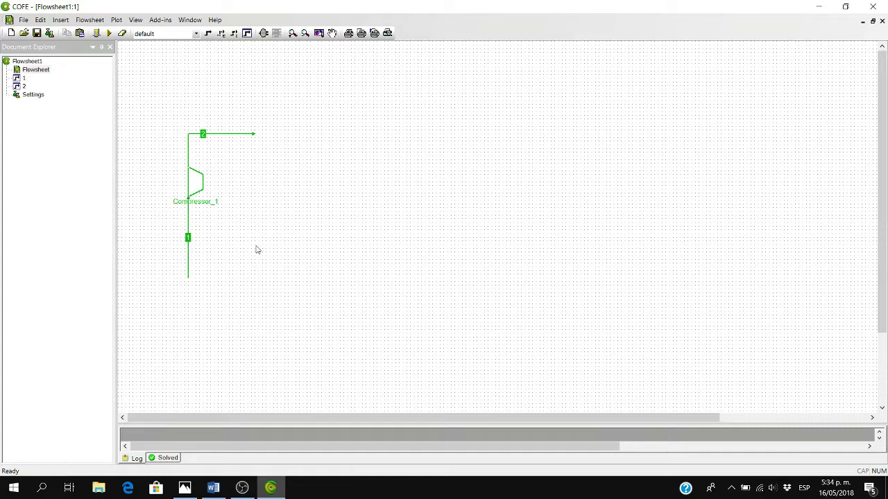
mouse_move(254, 134)
left_mouse_down()
mouse_move(240, 144)
mouse_move(248, 149)
left_mouse_up()
Step: Insert a HeaterCooler unit from Heaters, Coolers & Heat exchangers just right of stream 2's arrowhead
left_click(264, 35)
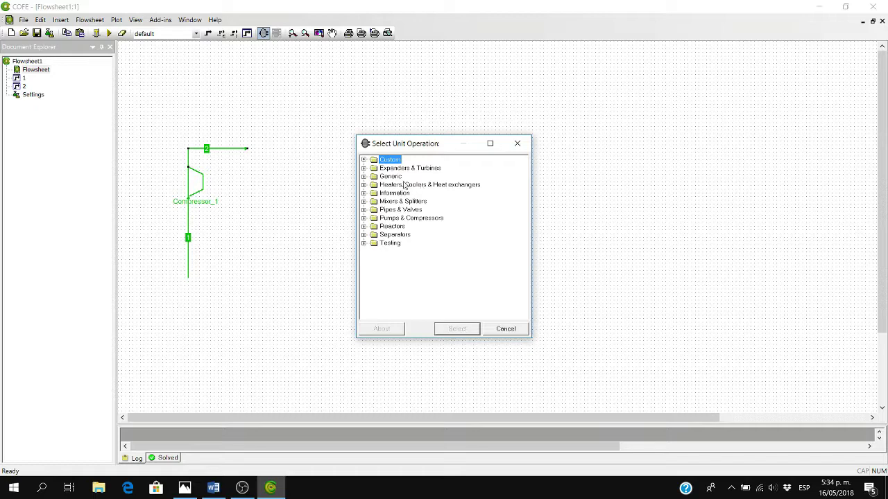
left_click(362, 185)
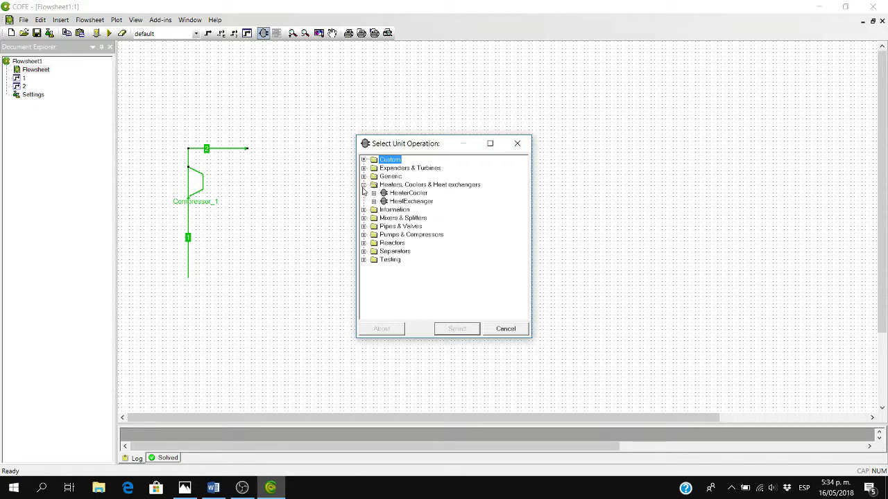
left_click(402, 192)
left_click(455, 329)
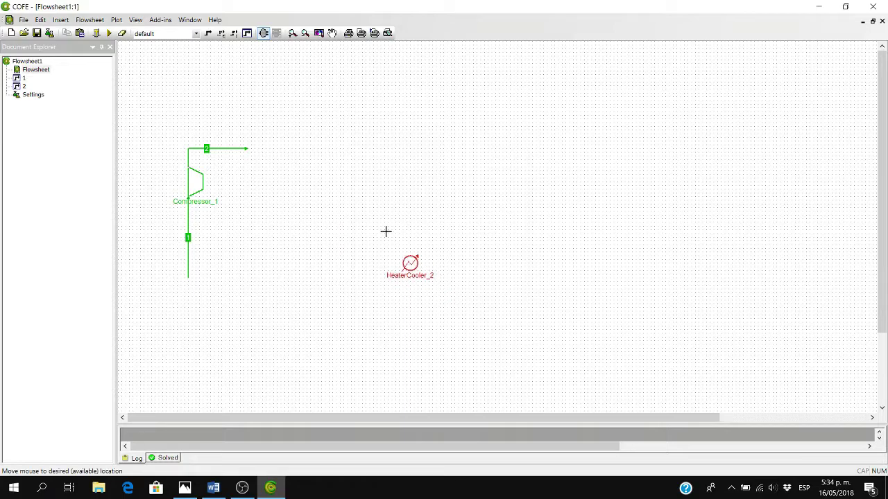
left_click(279, 147)
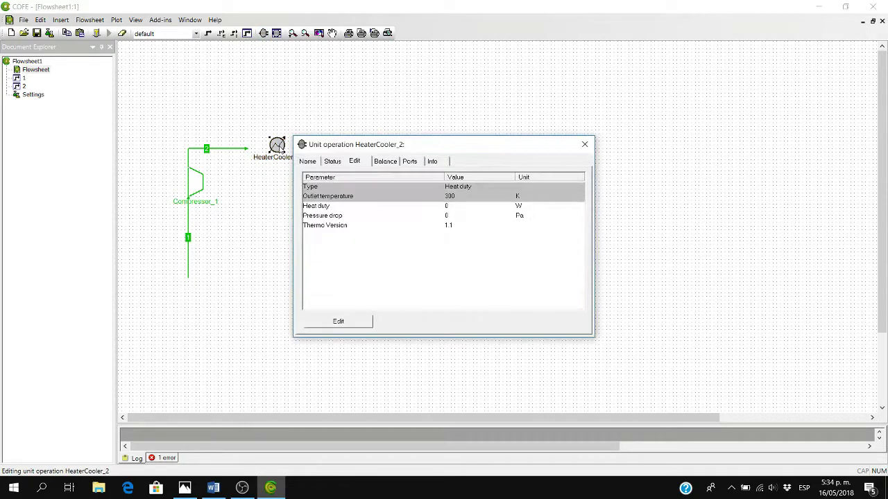
Step: Specify HeaterCooler_2 by its outlet temperature instead of heat duty
left_click(353, 323)
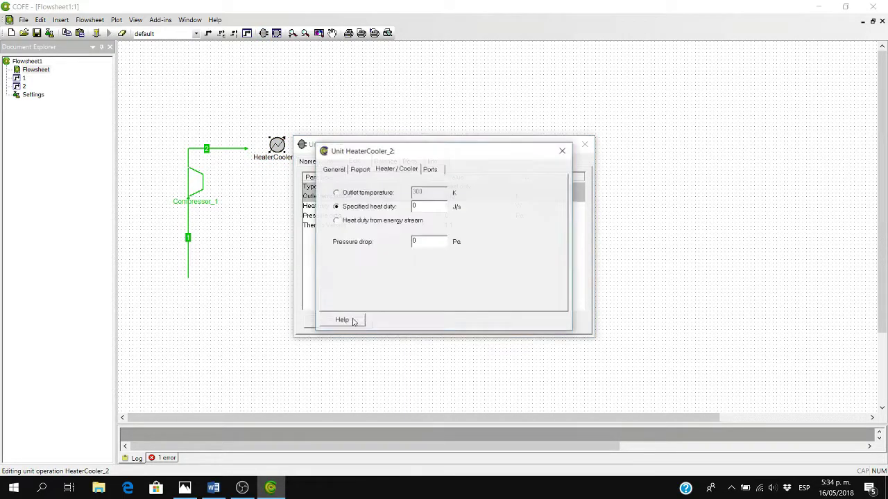
left_click(337, 193)
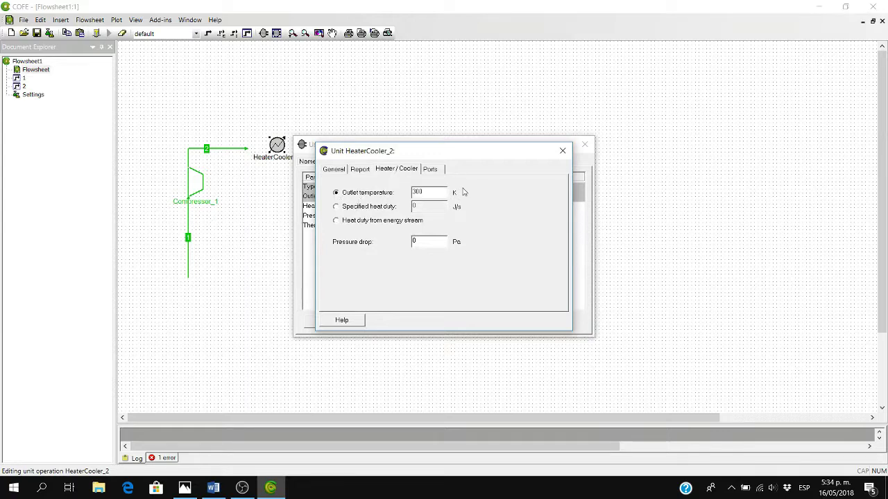
left_click(562, 151)
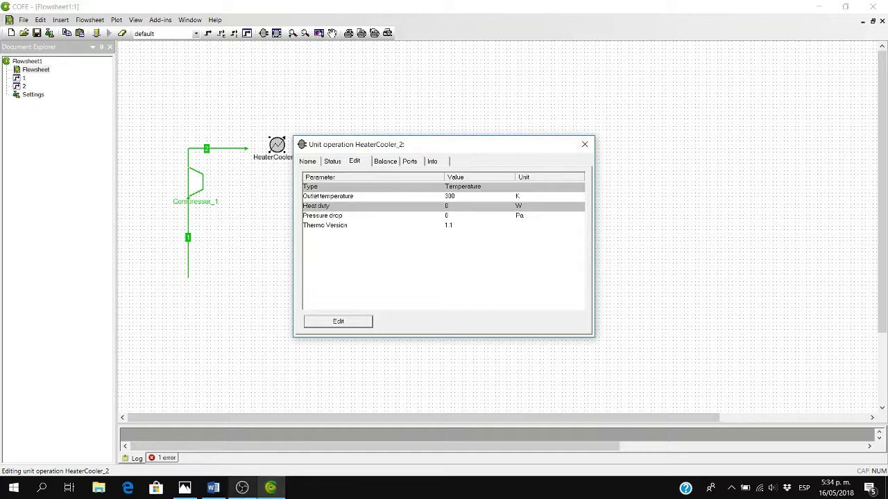
Step: Review the Word document's equations relating T3/T2 to V3/V2, the cutoff ratio and the compression ratio
left_click(213, 487)
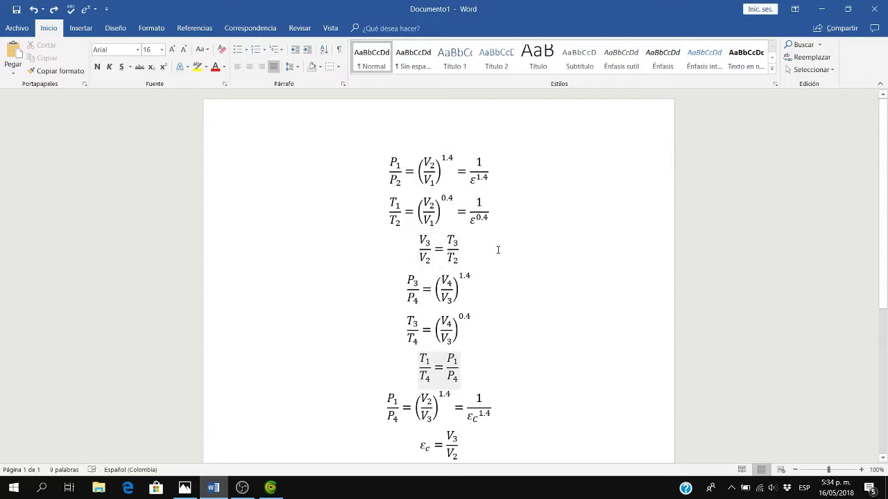
scroll(451, 257, "down", 3)
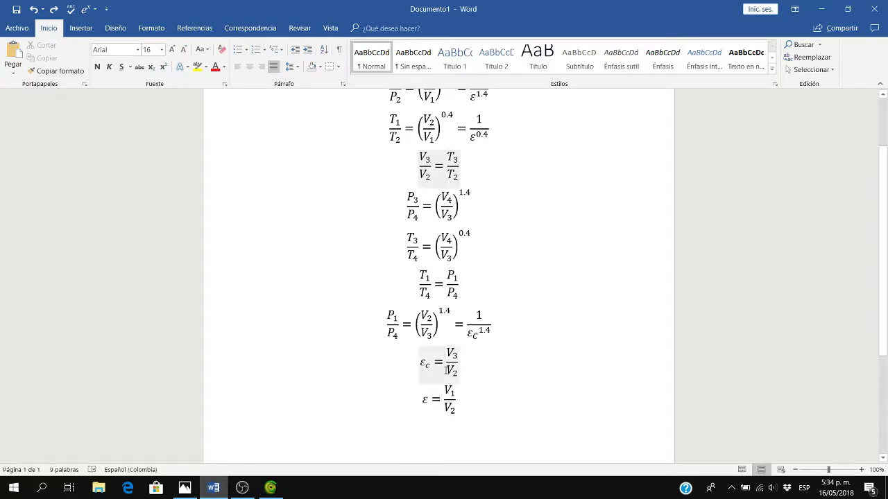
scroll(447, 375, "up", 1)
scroll(427, 411, "up", 1)
mouse_move(236, 489)
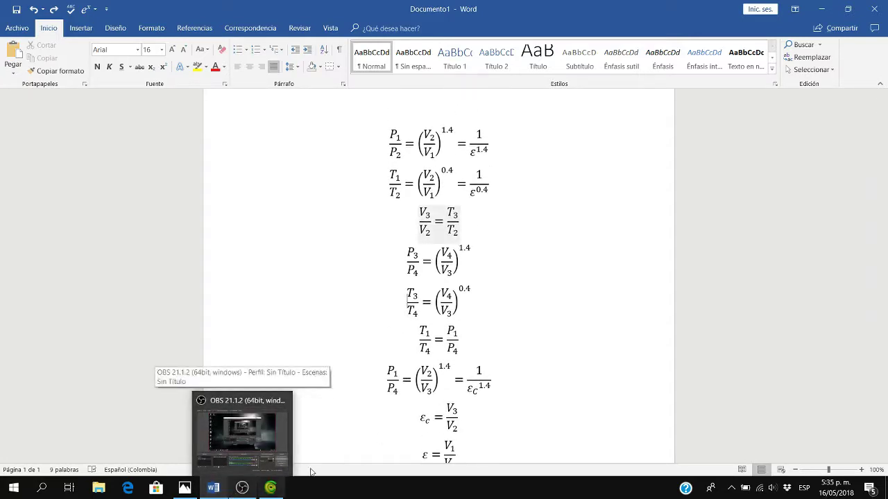
scroll(481, 392, "down", 1)
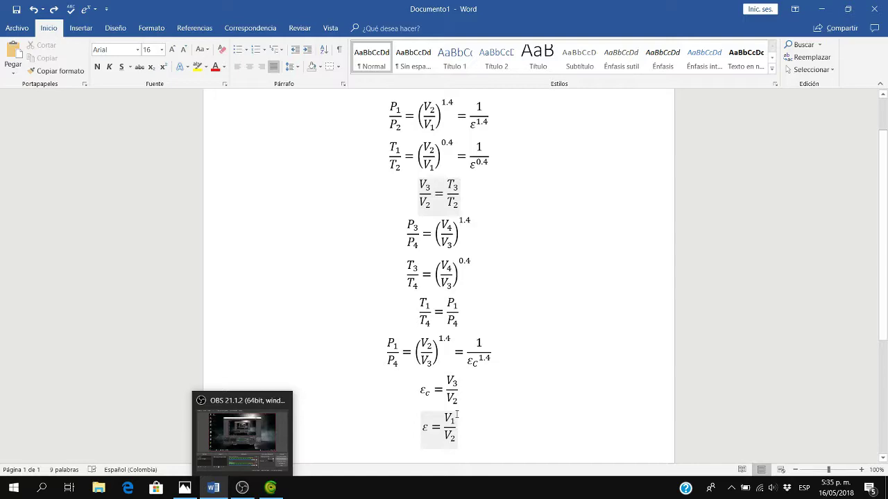
mouse_move(271, 488)
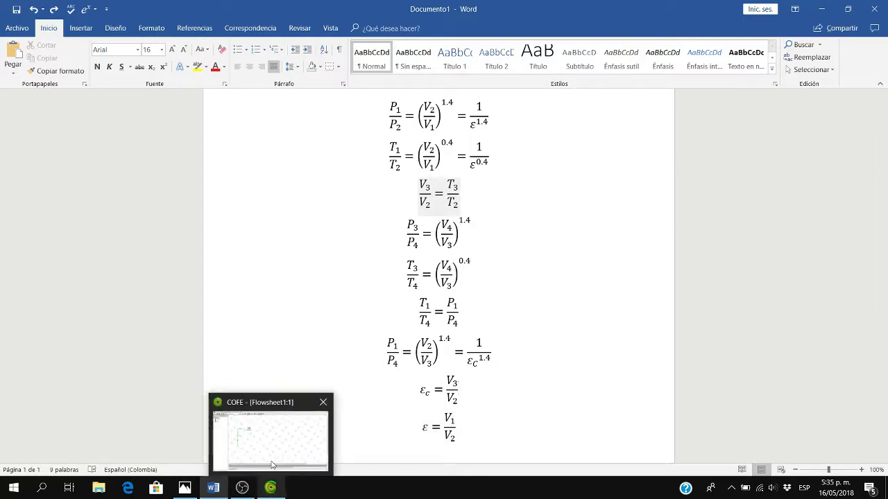
Step: Return to COFE, close the HeaterCooler_2 settings and view stream 2's properties, including its temperature
left_click(272, 464)
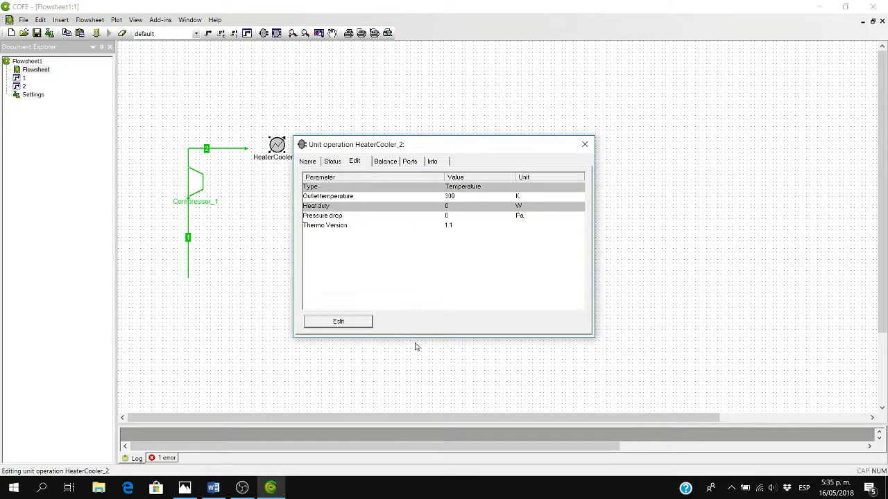
left_click(584, 144)
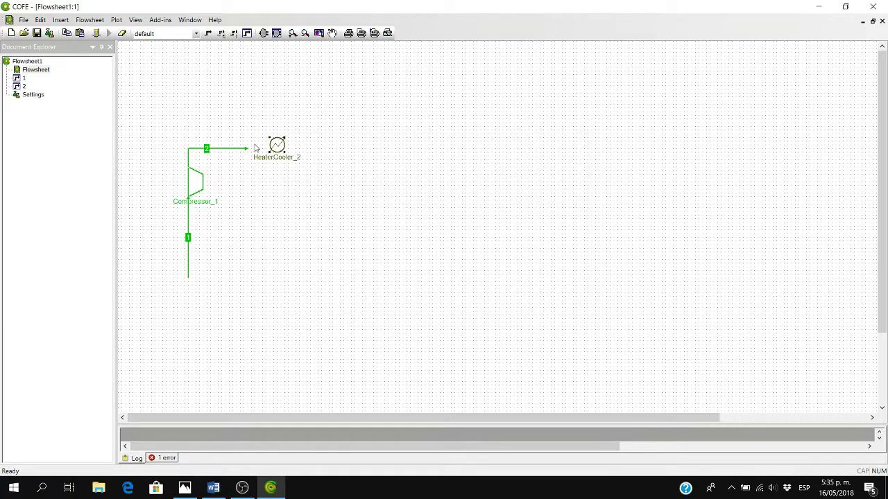
double_click(222, 149)
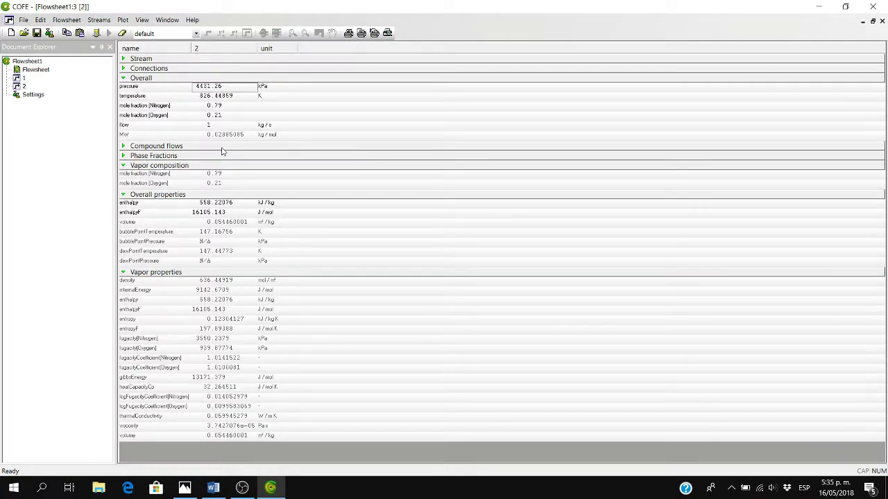
Step: Check stream 2's temperature against the Word document's V3/V2 = T3/T2 relation, then return to COFE
double_click(210, 98)
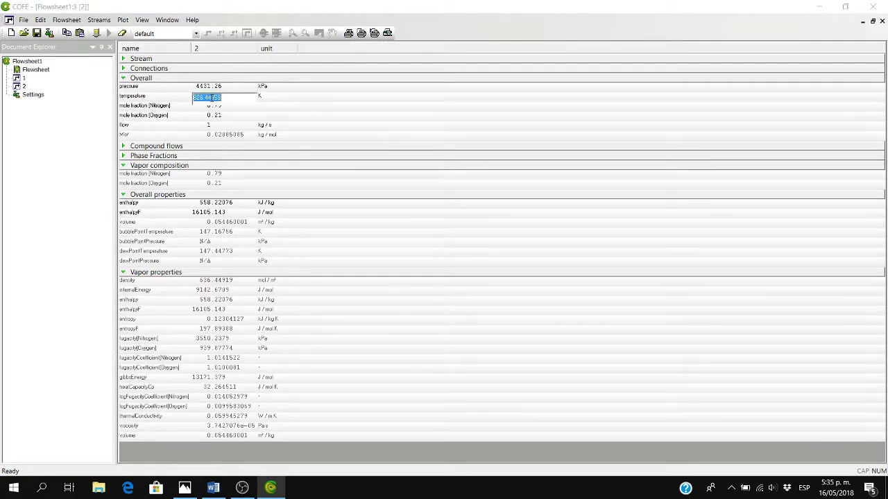
left_click(267, 103)
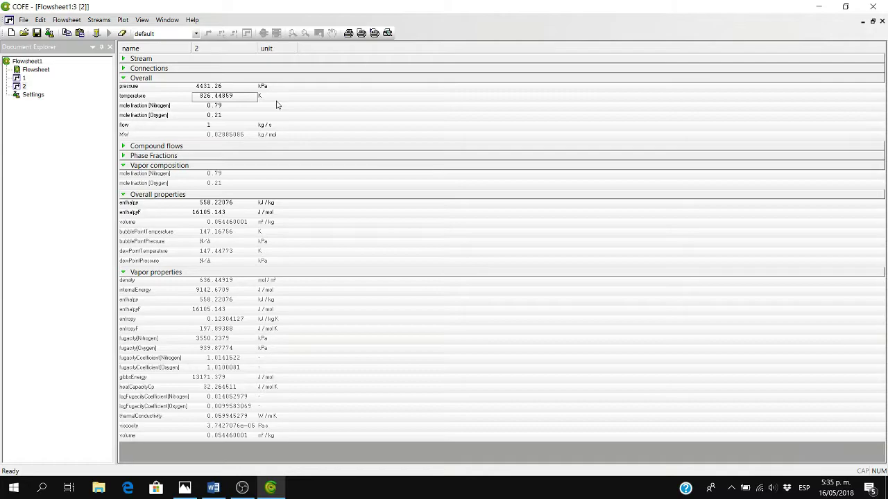
left_click(278, 488)
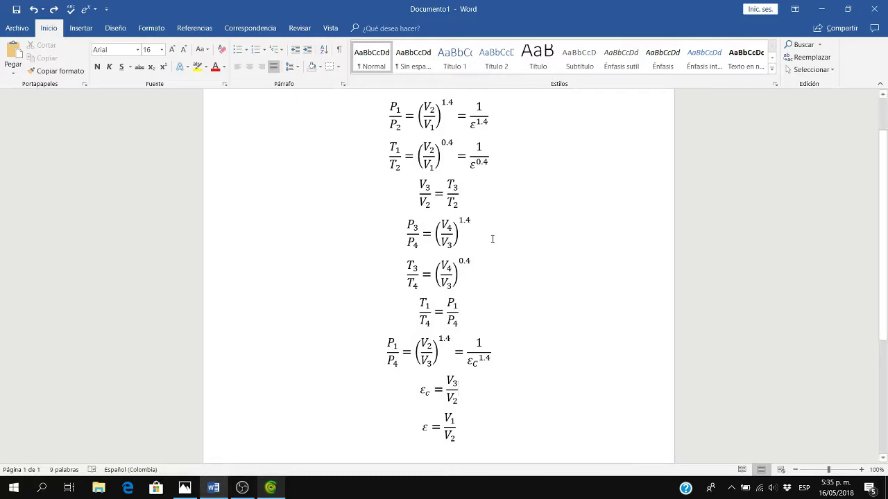
mouse_move(274, 490)
left_click(271, 487)
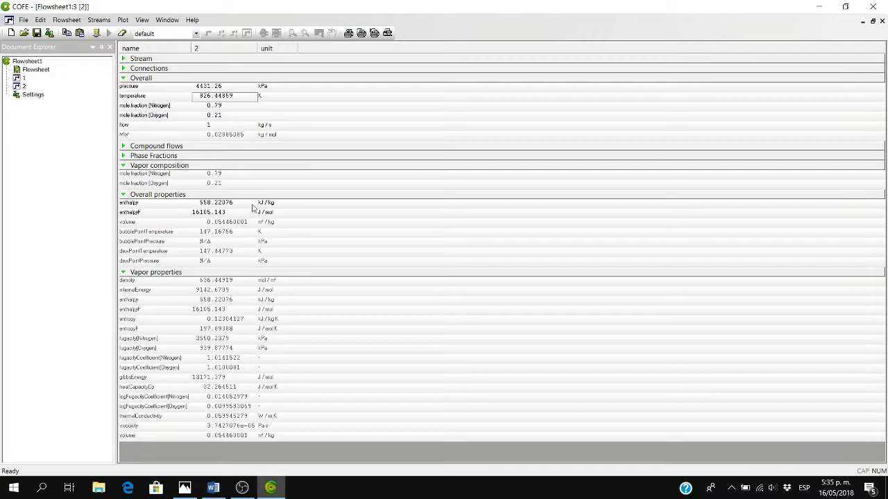
Step: In the flowsheet, set HeaterCooler_2's outlet temperature to 1239.67 K and close its settings
double_click(36, 72)
double_click(277, 145)
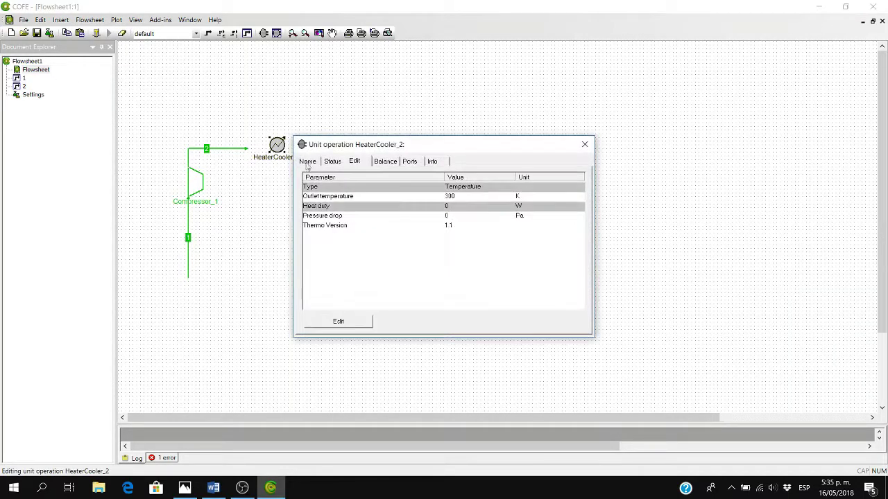
left_click(464, 197)
type("1239.67")
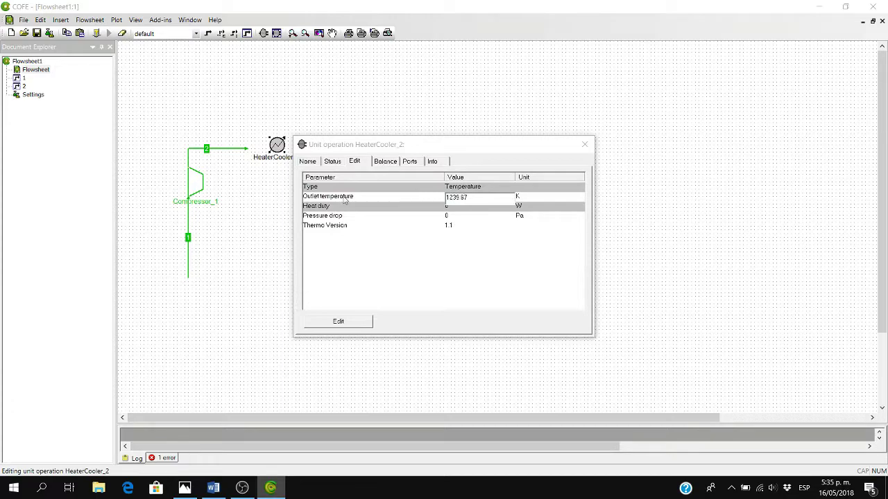
key("Return")
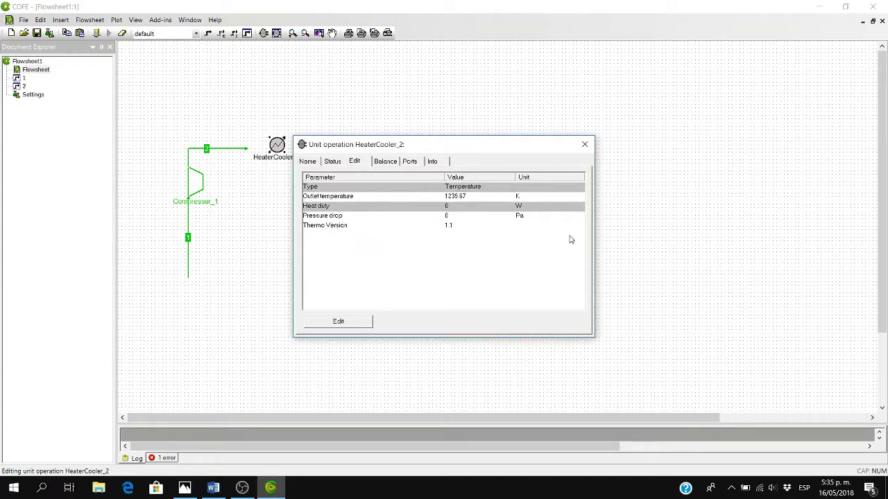
left_click(584, 144)
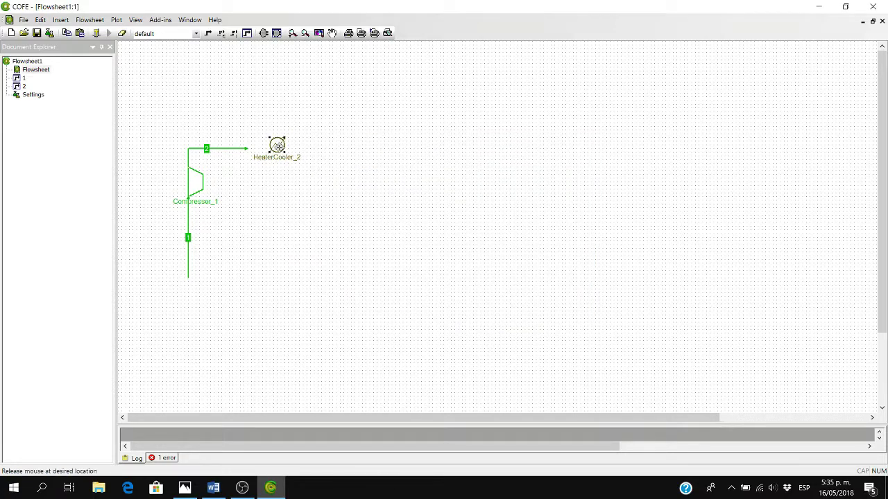
Step: Open the unit icon selection for HeaterCooler_2
double_click(276, 144)
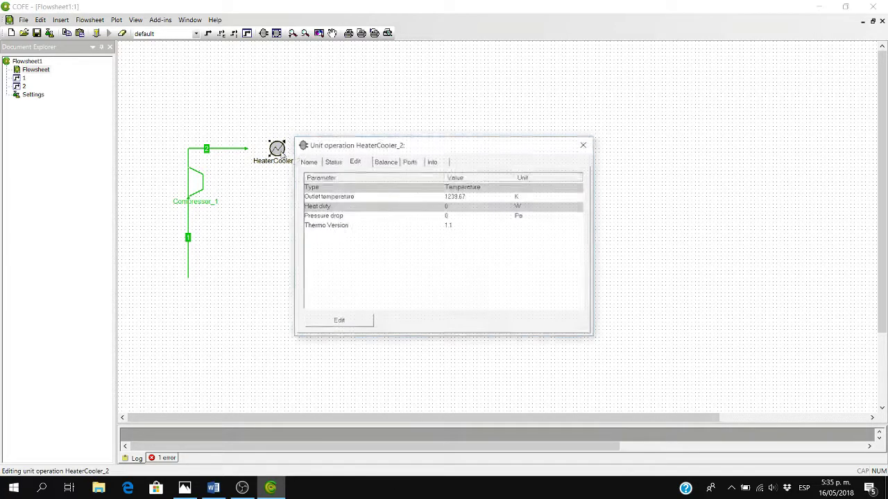
left_click(584, 145)
right_click(277, 147)
mouse_move(346, 280)
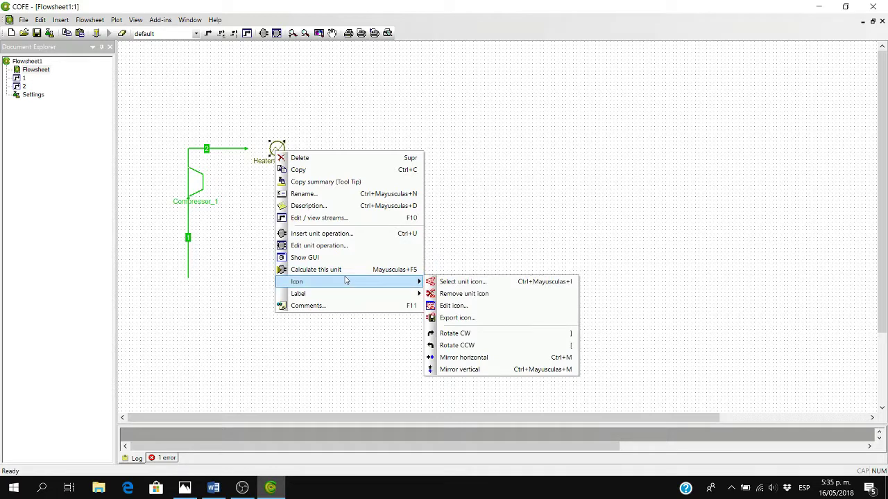
left_click(462, 281)
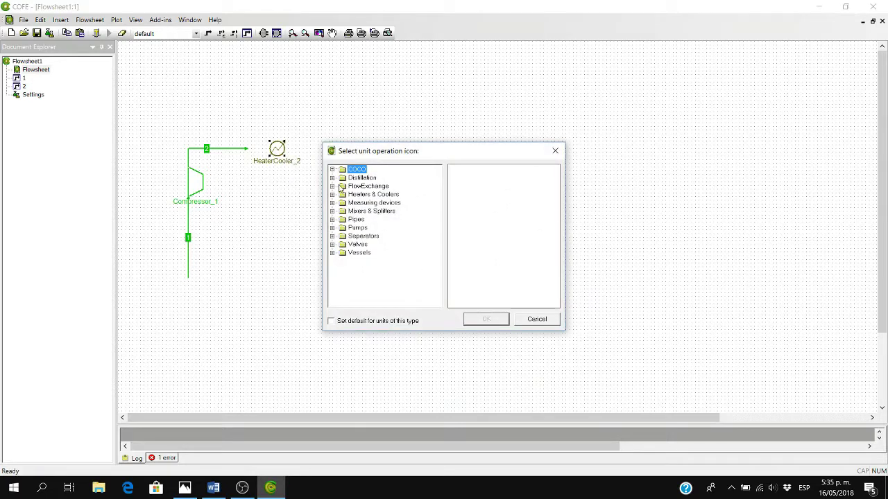
Step: Browse the Mixers & Splitters, Measuring devices and FlowExchange icon categories for a suitable heater icon
left_click(333, 211)
left_click(361, 229)
left_click(374, 244)
left_click(334, 211)
left_click(333, 202)
left_click(368, 227)
left_click(377, 235)
left_click(333, 202)
left_click(333, 186)
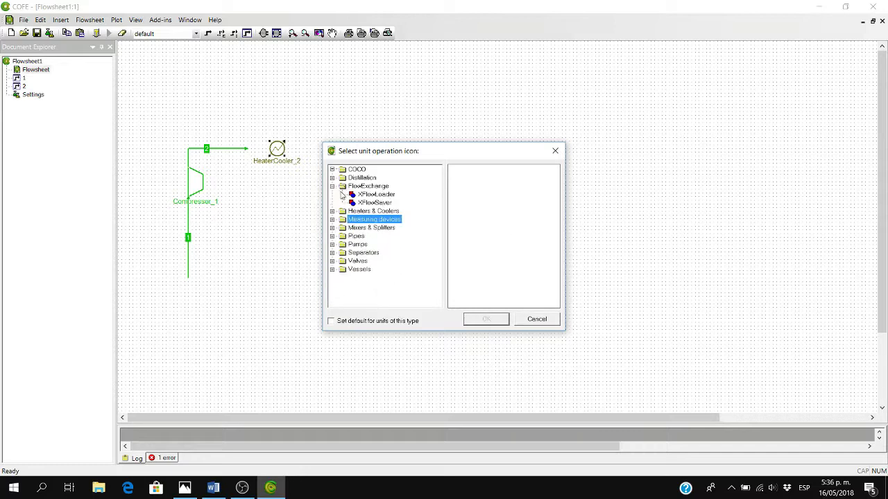
left_click(333, 186)
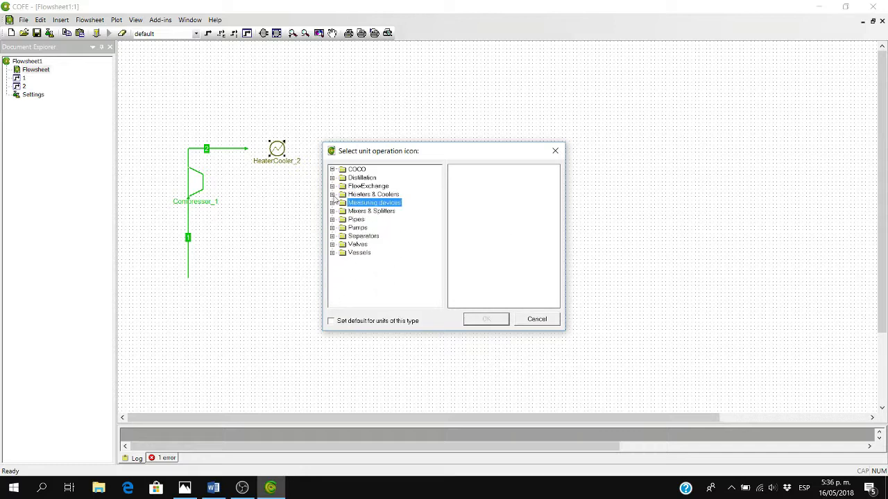
Step: Assign the shell_tube_exchanger icon from the Heaters & Coolers category to HeaterCooler_2
left_click(332, 194)
scroll(365, 229, "down", 3)
left_click(372, 252)
left_click(369, 244)
left_click(369, 229)
left_click(372, 237)
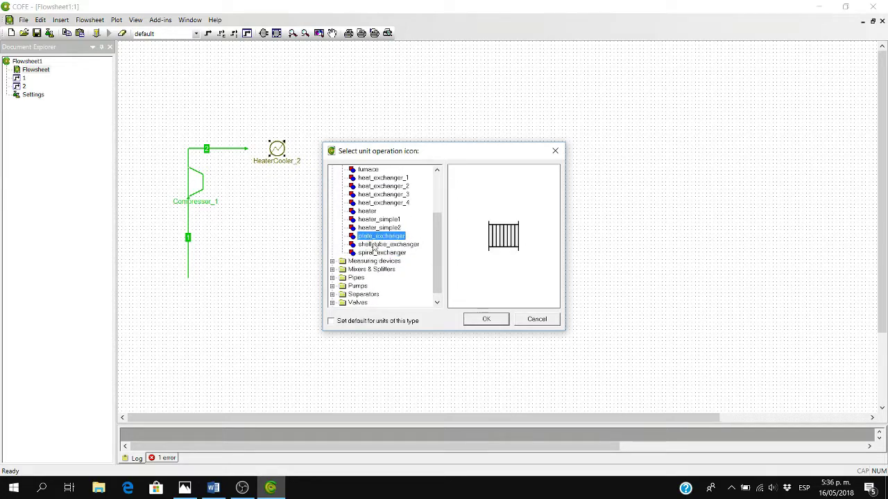
left_click(408, 244)
left_click(496, 321)
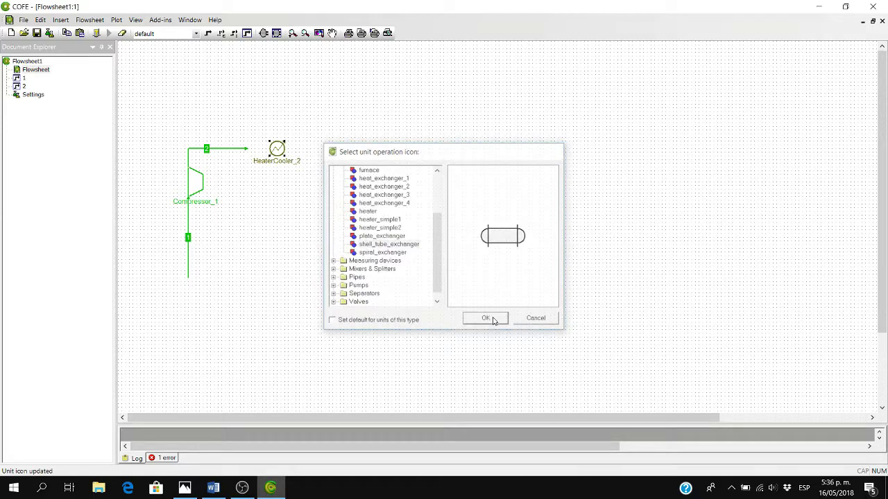
Step: Connect stream 2 to HeaterCooler_2's inlet and draw outlet stream 3 from its other end, turning downward at its end
left_click_drag(284, 153, 250, 148)
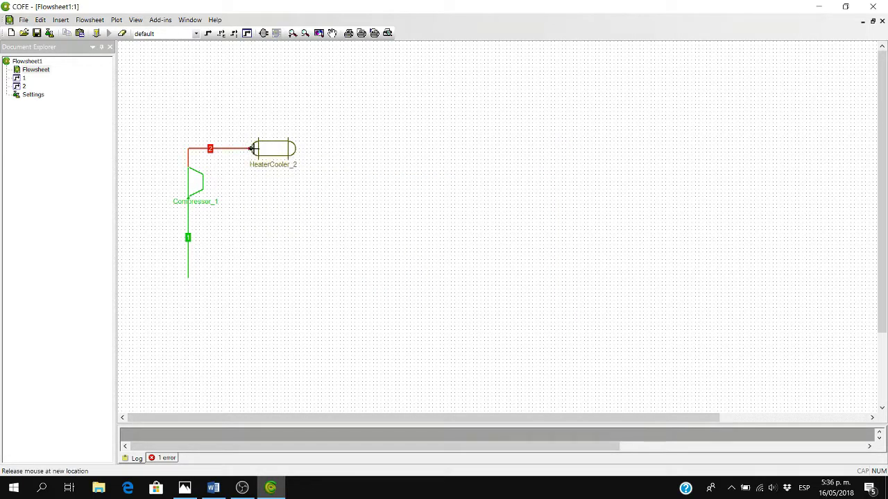
left_click(208, 33)
left_click(295, 148)
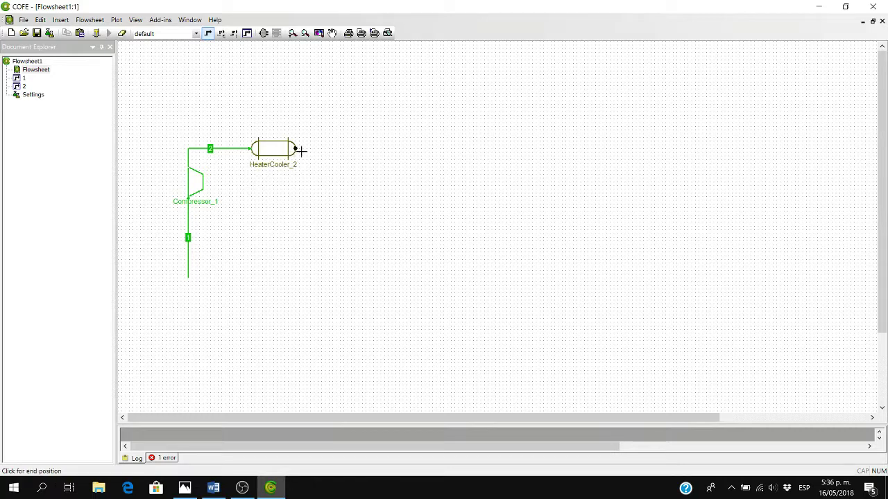
left_click(365, 173)
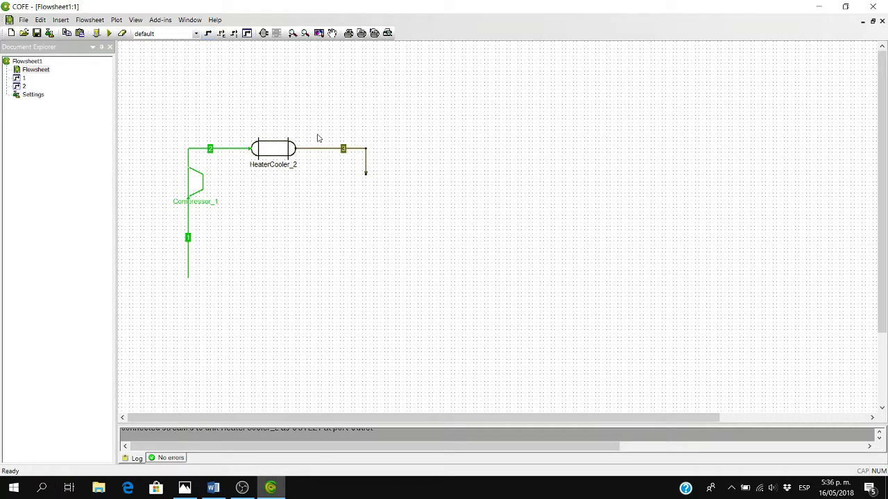
Step: Solve the flowsheet and review the properties of streams 3 and 2, returning to the flowsheet
left_click(122, 34)
left_click(108, 34)
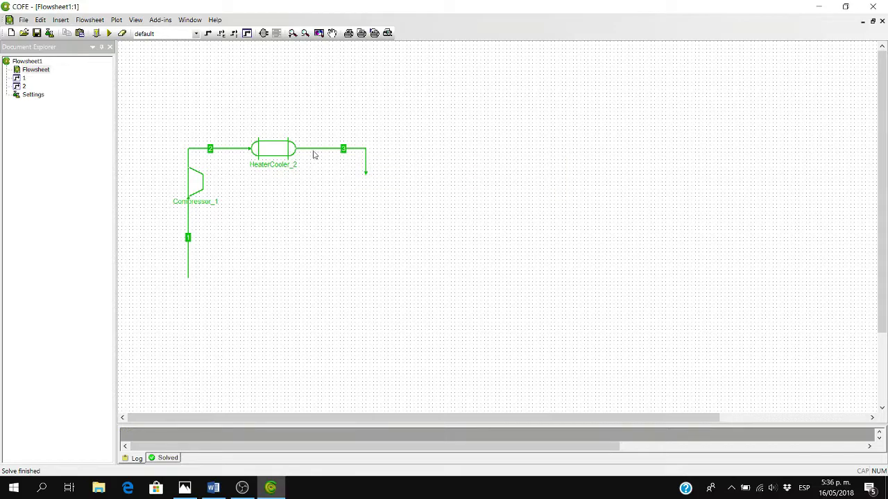
mouse_move(311, 153)
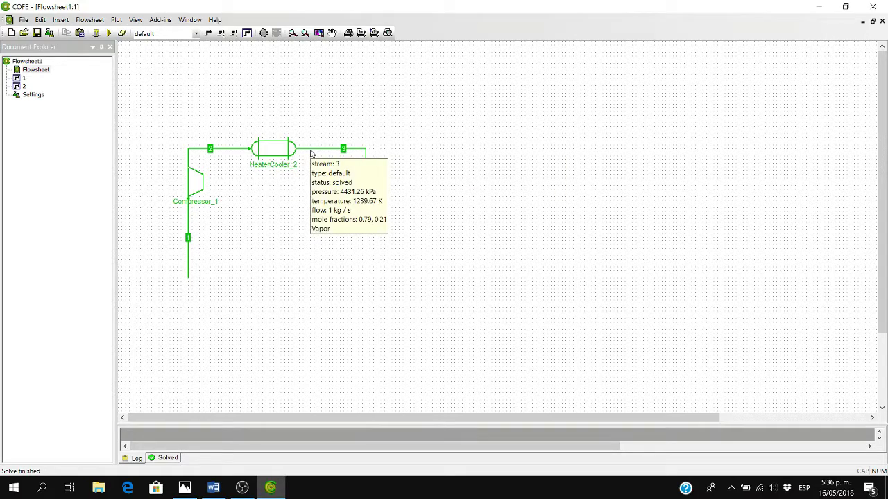
double_click(311, 152)
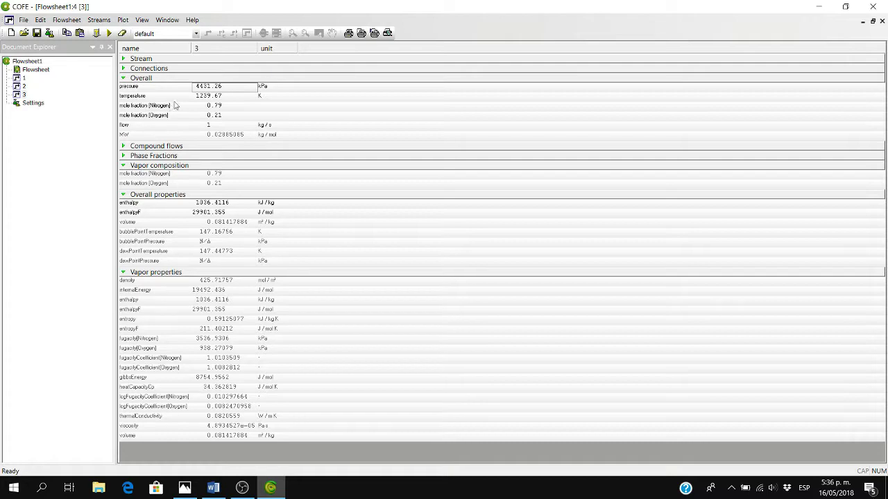
double_click(35, 69)
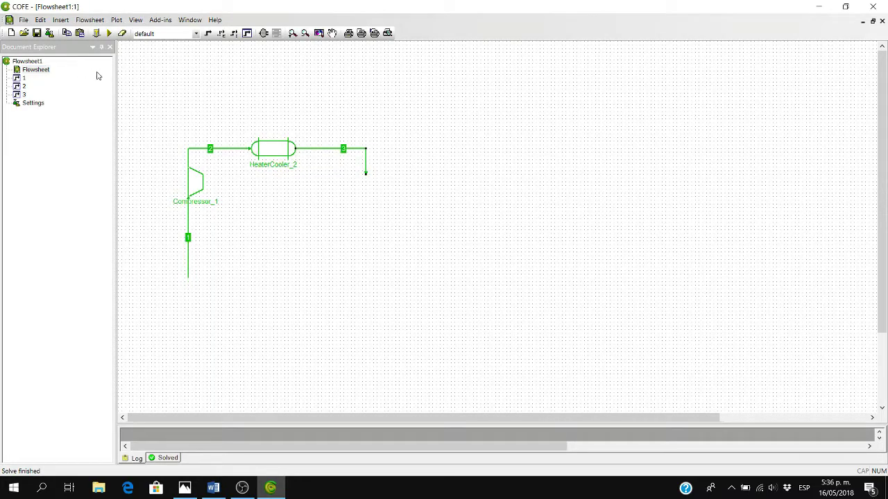
double_click(226, 148)
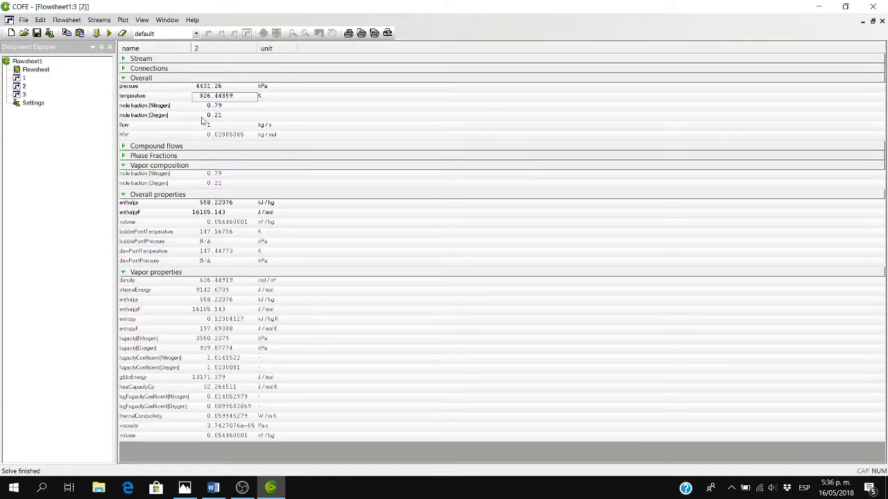
double_click(36, 71)
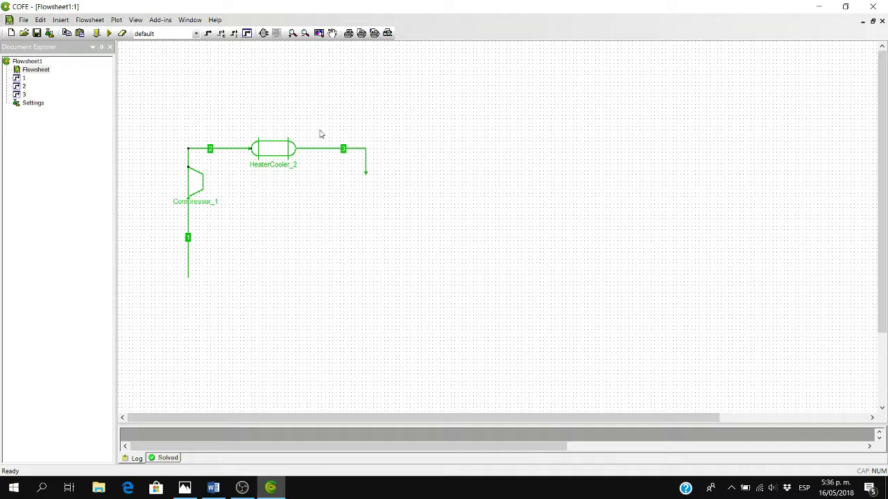
Step: Insert an Expander unit from Expanders & Turbines just below and to the right of stream 3's arrowhead
left_click(264, 33)
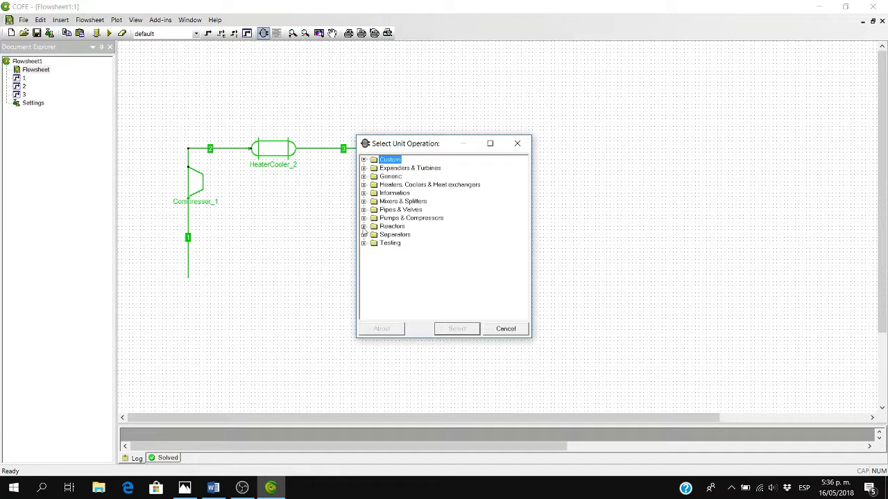
left_click(364, 168)
left_click(401, 176)
left_click(458, 328)
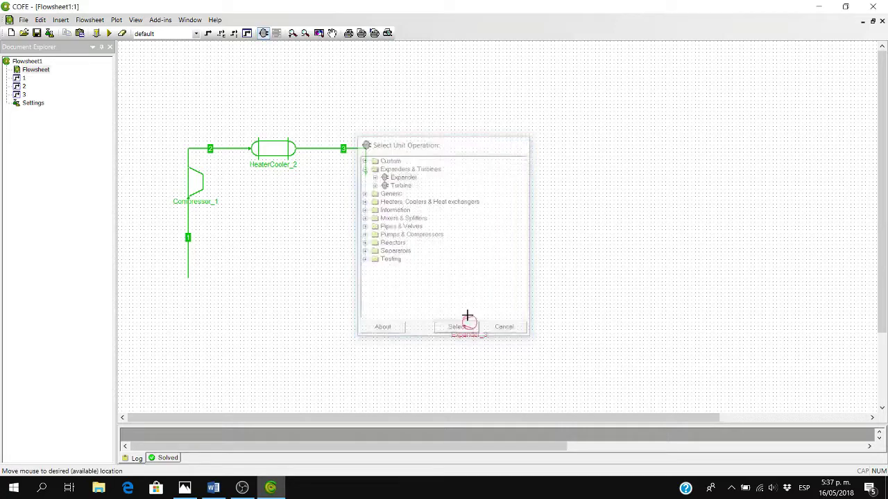
left_click(391, 203)
double_click(392, 206)
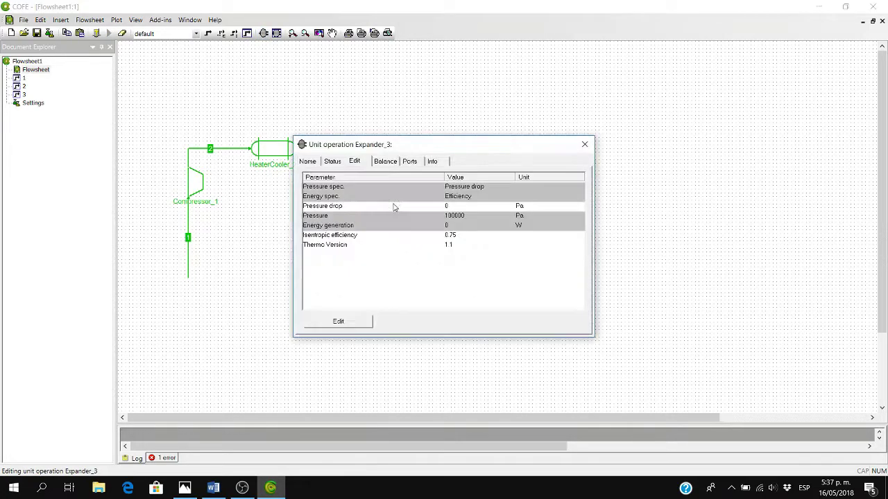
left_click(588, 143)
Step: Change Expander_3's icon to the turbine icon from the Pumps category
right_click(390, 212)
right_click(392, 208)
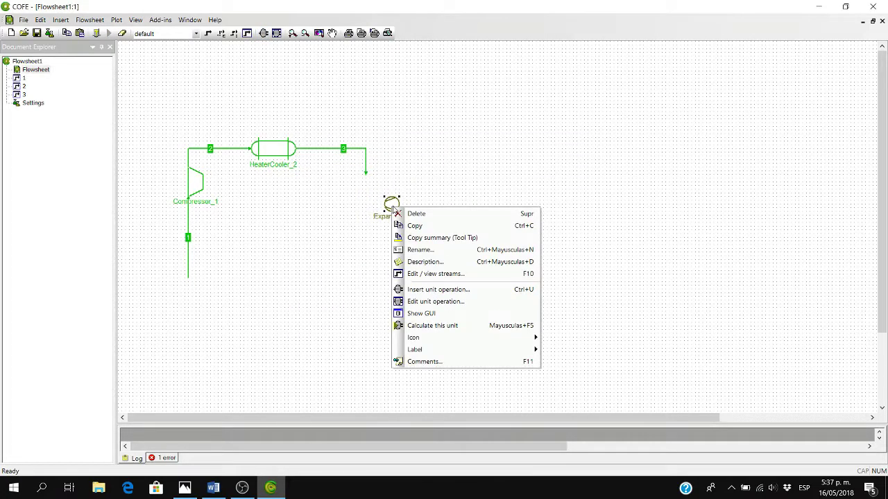
mouse_move(492, 337)
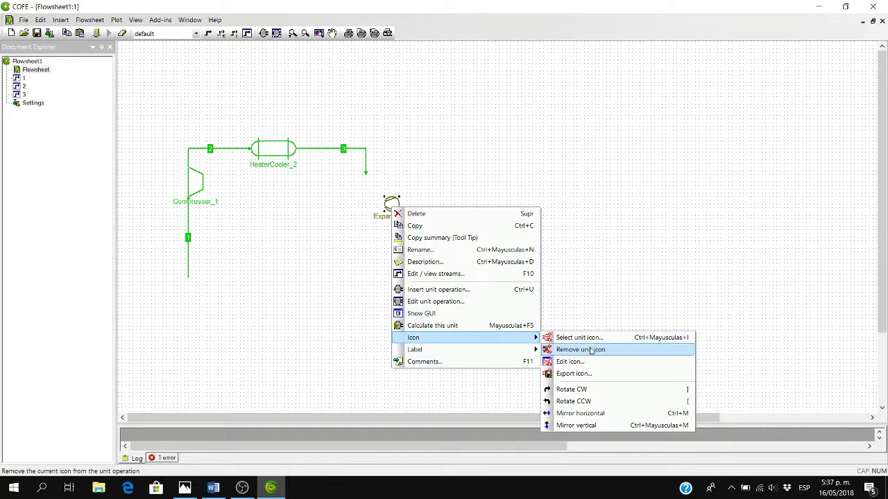
left_click(587, 340)
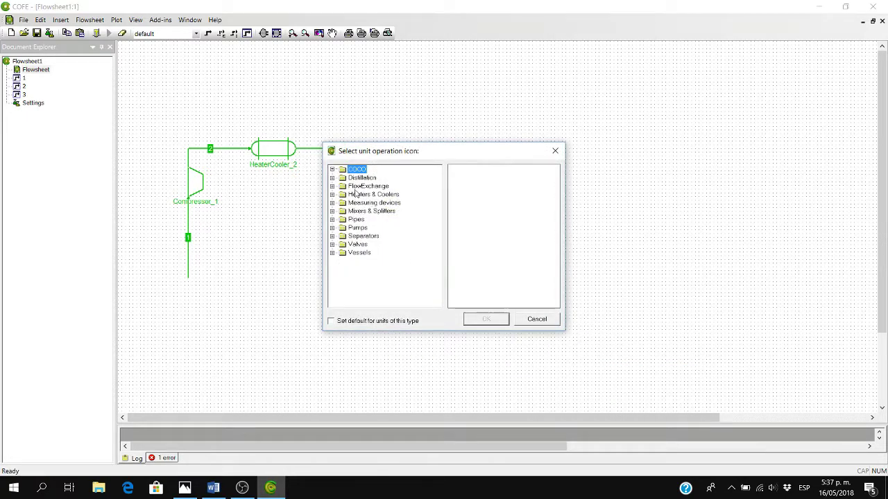
left_click(331, 236)
left_click(331, 236)
left_click(332, 227)
left_click(331, 229)
left_click(331, 229)
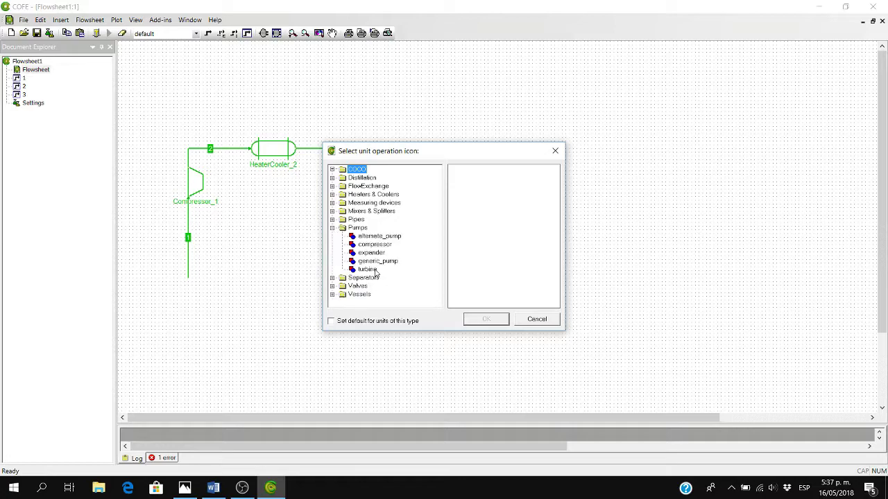
left_click(367, 269)
left_click(486, 319)
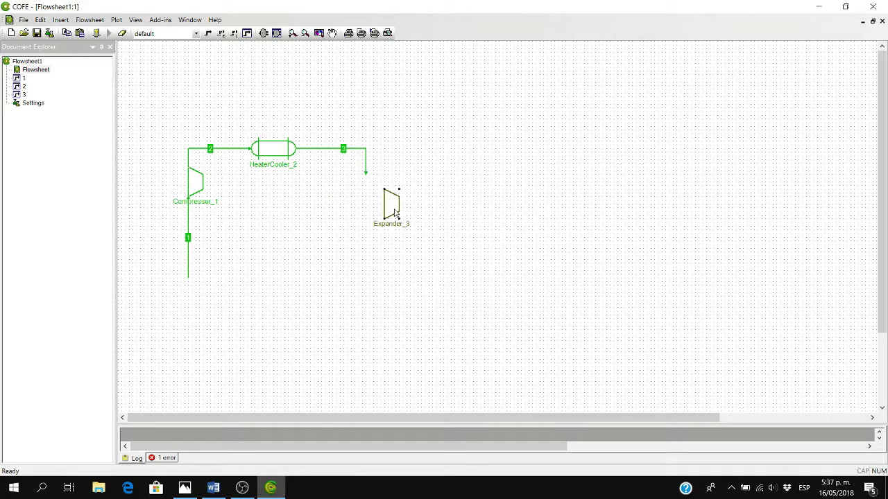
Step: Mirror Expander_3's icon horizontally and move the unit directly beneath stream 3's arrowhead
right_click(394, 213)
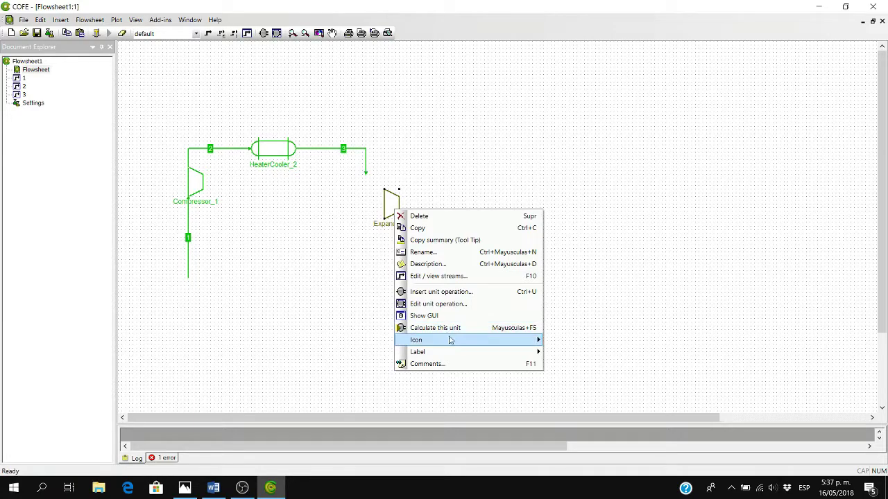
mouse_move(451, 341)
left_click(576, 403)
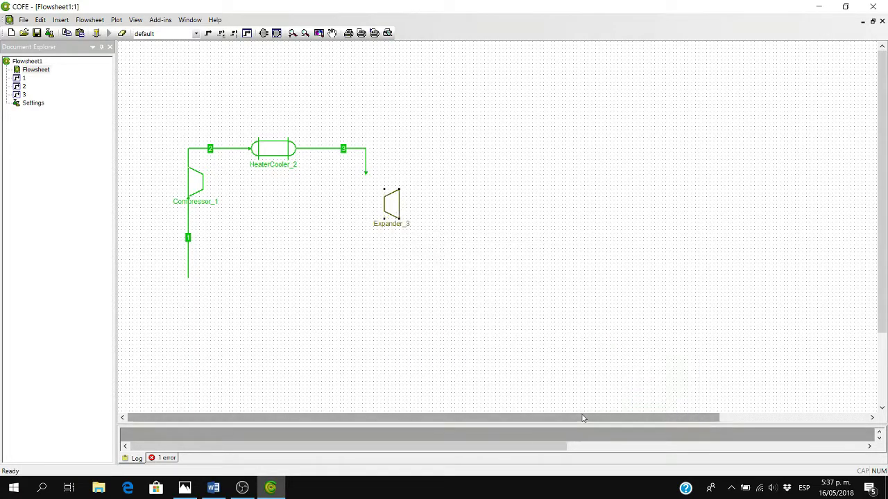
left_click_drag(392, 191, 369, 180)
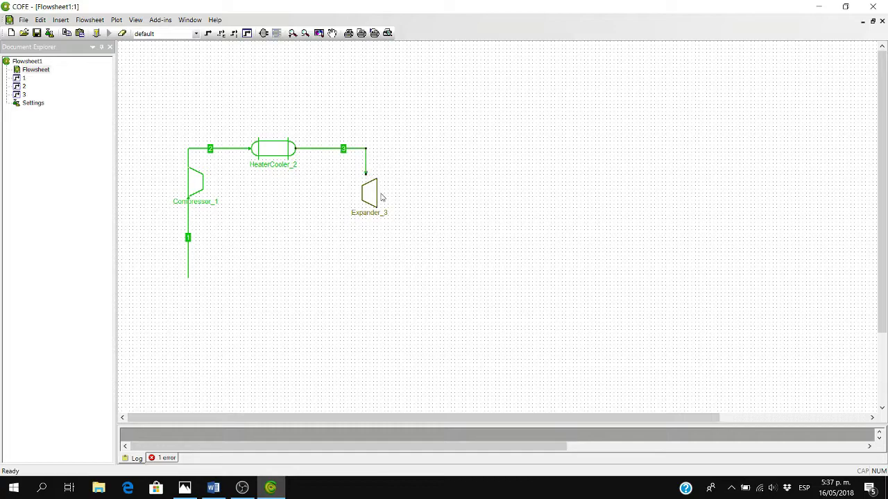
Step: Set Expander_3's isentropic efficiency to 1 and choose outlet pressure as its pressure specification
double_click(369, 197)
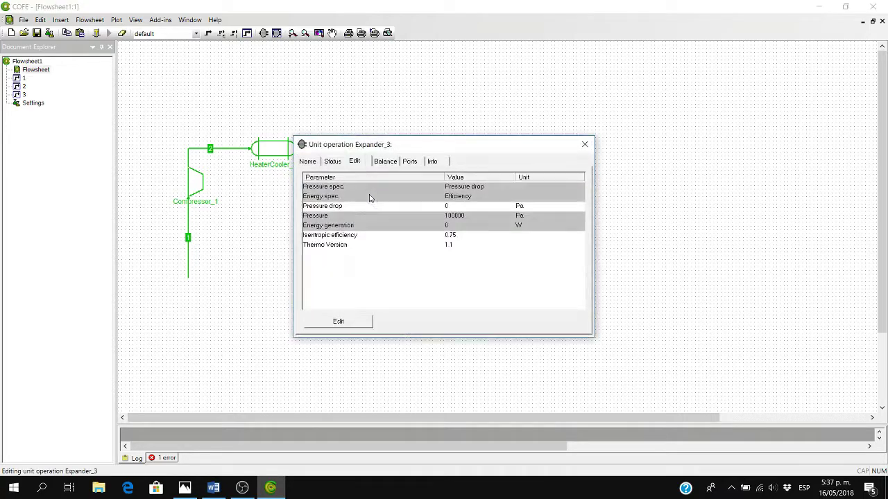
left_click(369, 321)
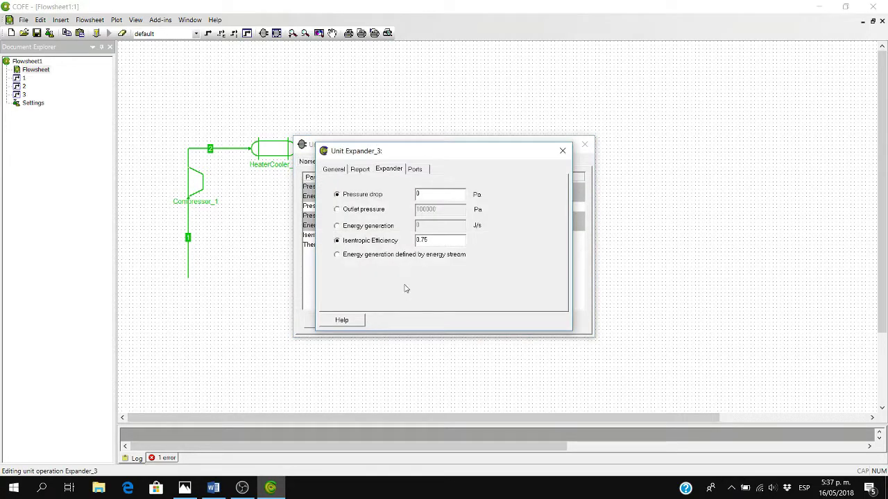
left_click_drag(440, 240, 399, 240)
key("BackSpace")
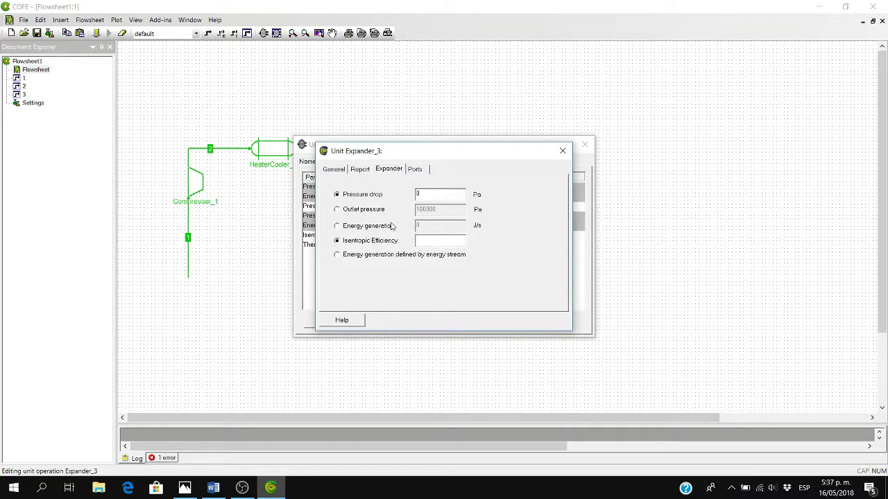
left_click(339, 210)
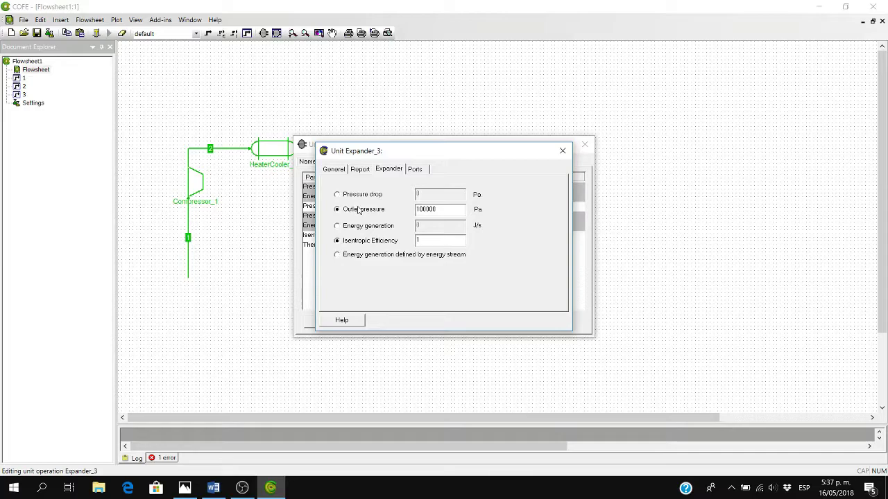
Step: Switch to the Word document, examine the Diesel-cycle pressure and volume ratio equations, and return to COFE
left_click(214, 488)
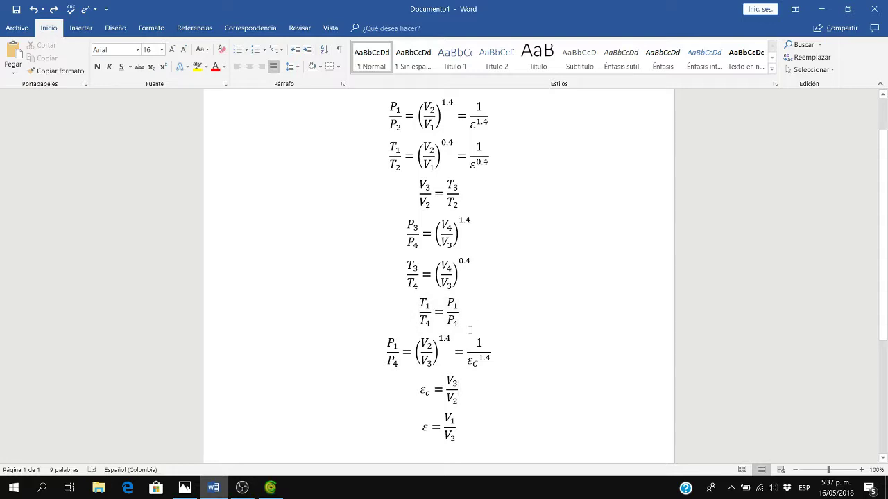
scroll(470, 330, "down", 1)
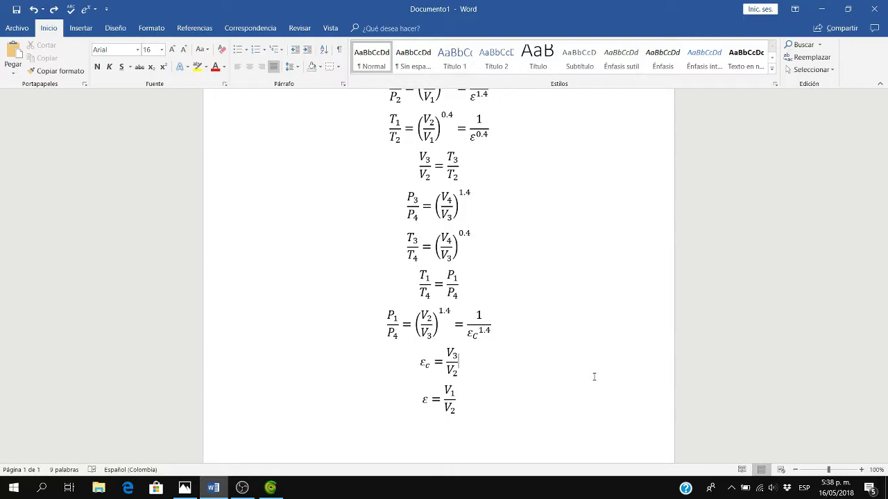
left_click(274, 491)
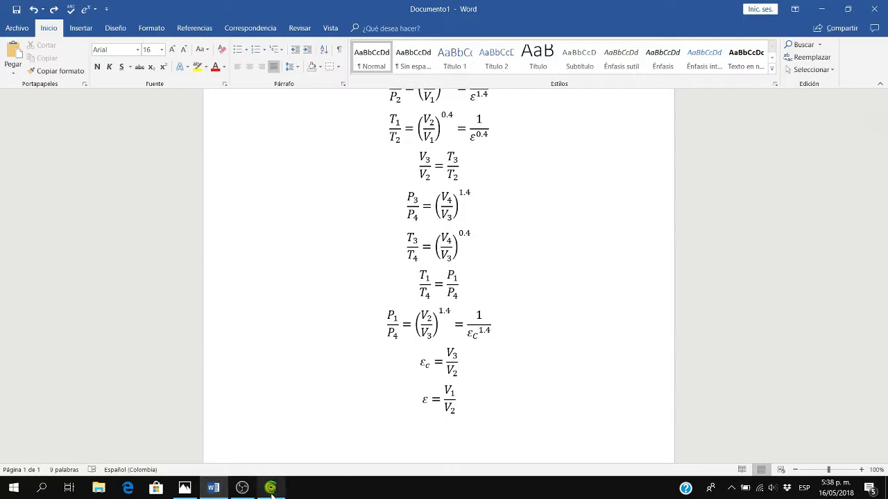
Step: Express Expander_3's outlet pressure in kPa, set it to 176.41, and close the unit's settings
double_click(447, 205)
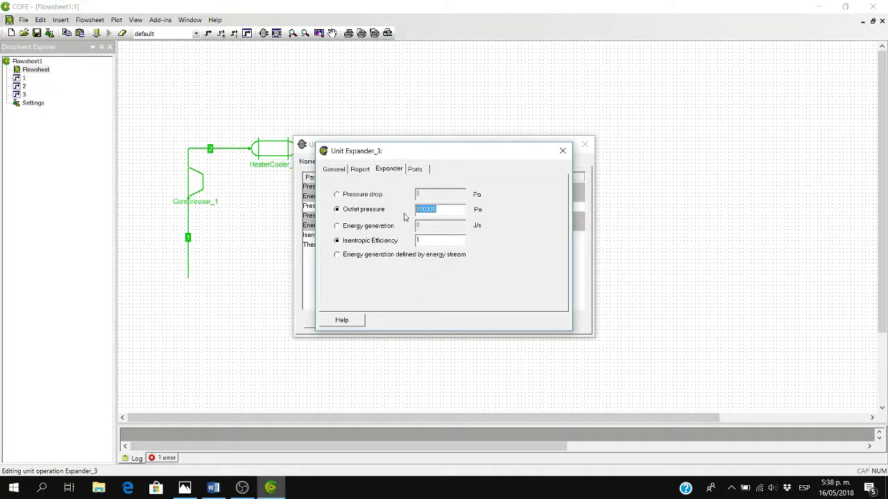
left_click(562, 151)
left_click(522, 217)
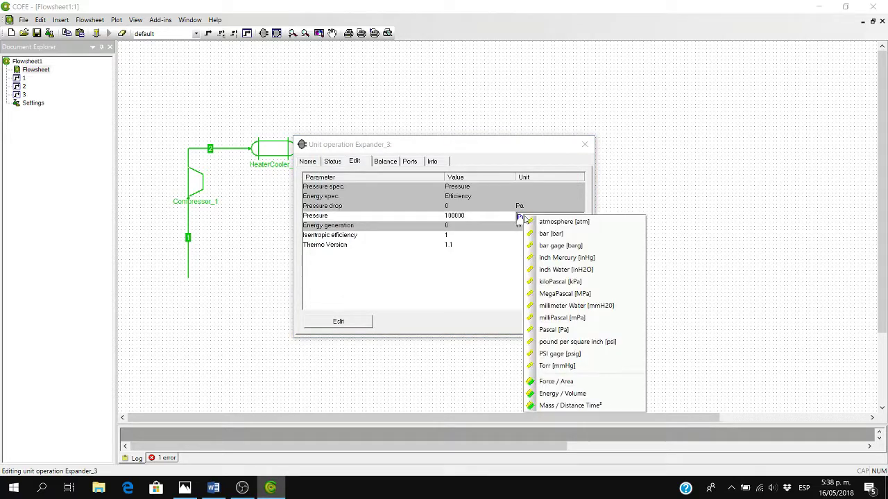
left_click(560, 282)
left_click(475, 217)
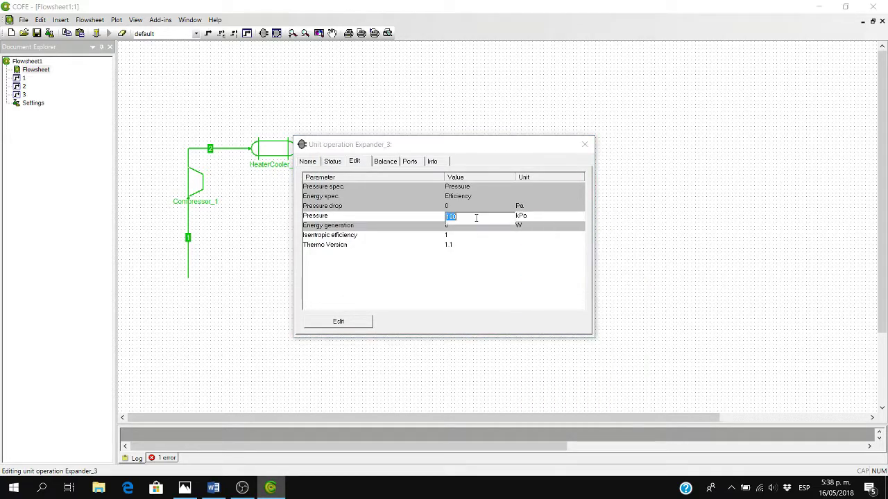
type("176.41")
key("Return")
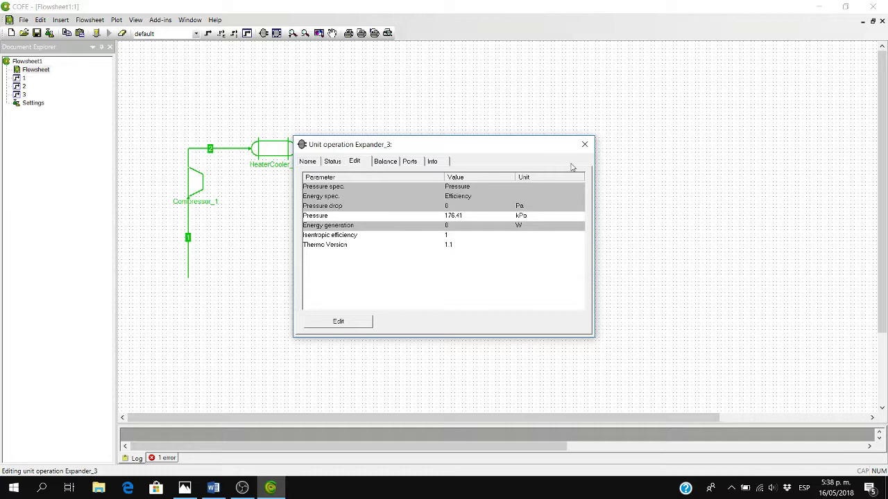
left_click(584, 144)
Step: Attach stream 3's end to Expander_3's inlet and draw a material stream straight down from its outlet
mouse_move(363, 174)
left_mouse_down()
mouse_move(362, 183)
mouse_move(375, 178)
left_mouse_up()
left_click(207, 33)
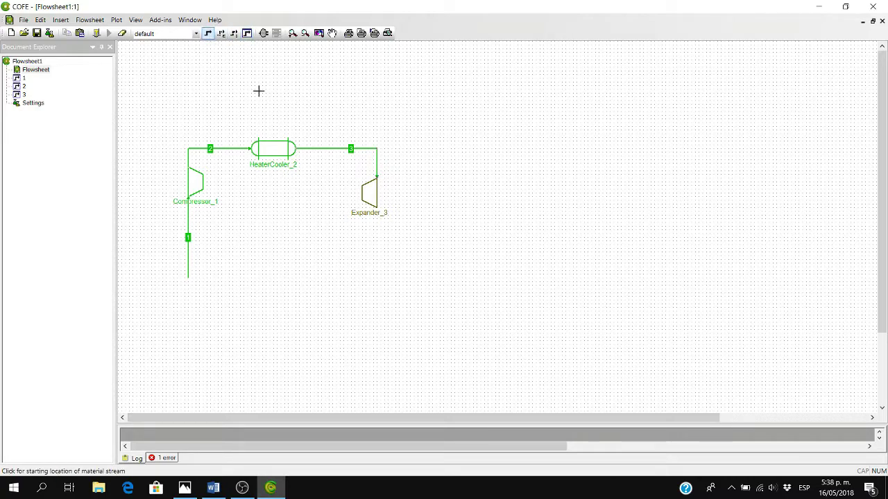
left_click(376, 206)
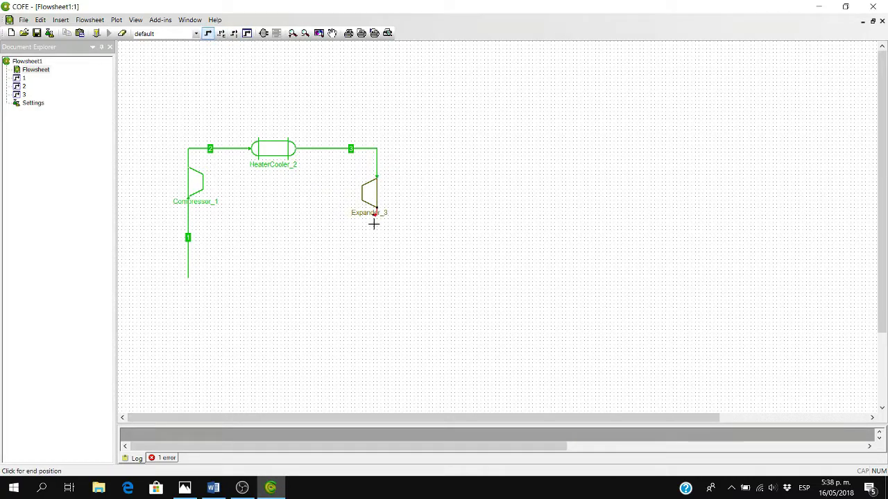
left_click(377, 271)
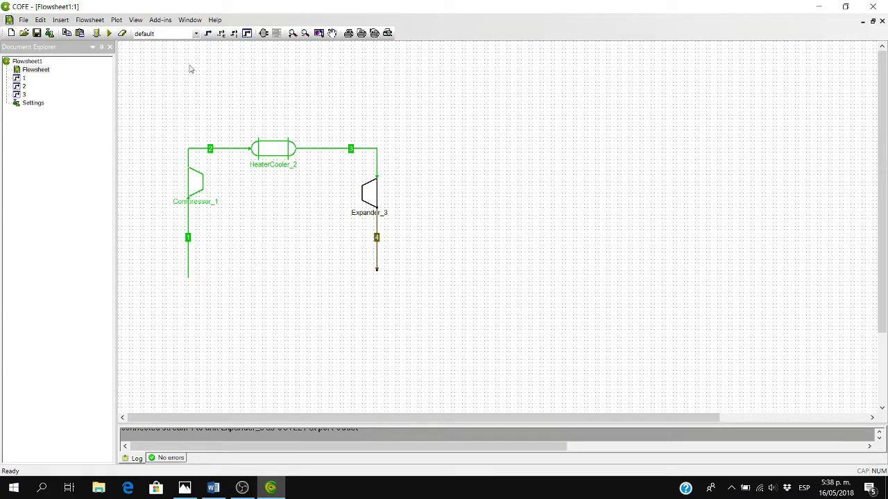
Step: Solve the flowsheet and review Expander_3's results and stream 4's properties, returning to the flowsheet
left_click(109, 33)
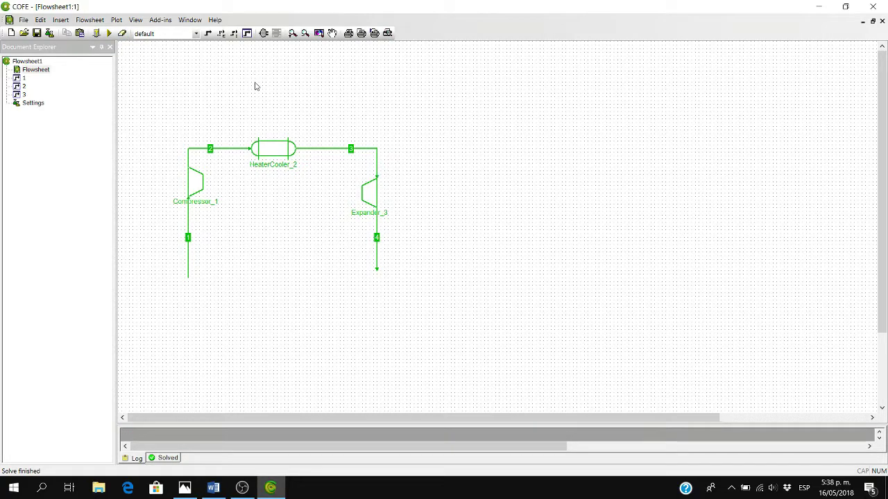
double_click(361, 190)
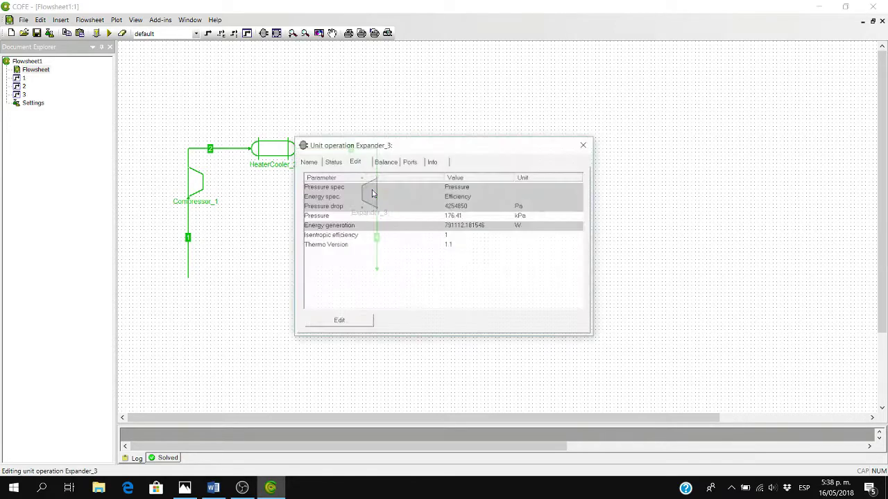
left_click(585, 144)
double_click(377, 251)
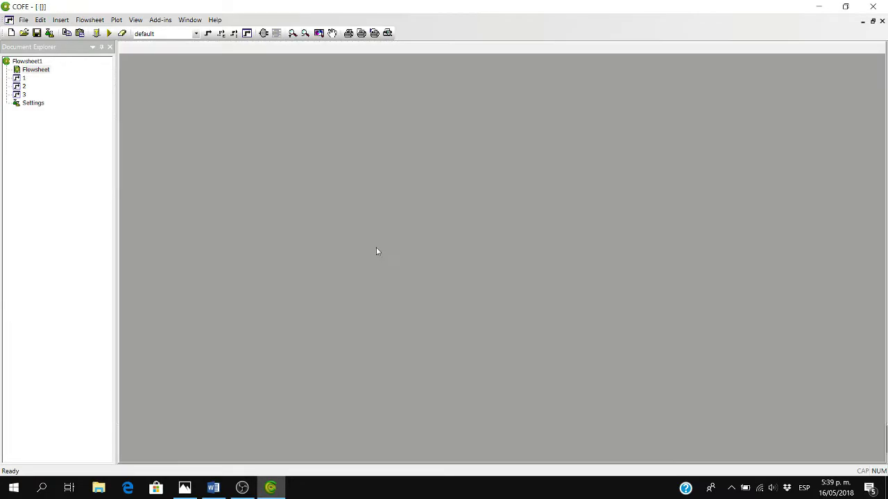
double_click(36, 72)
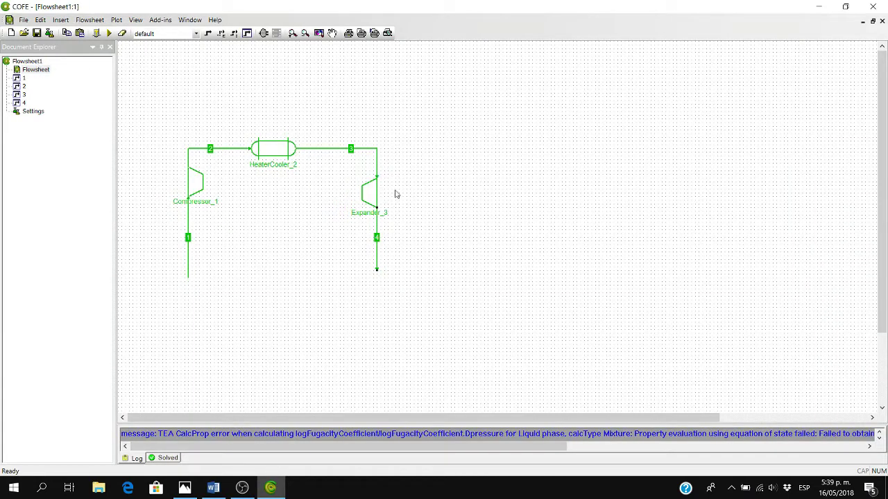
Step: Shorten the free lower ends of streams 4 and 1 slightly
left_click(439, 228)
left_click_drag(377, 268, 377, 250)
left_click_drag(187, 278, 188, 259)
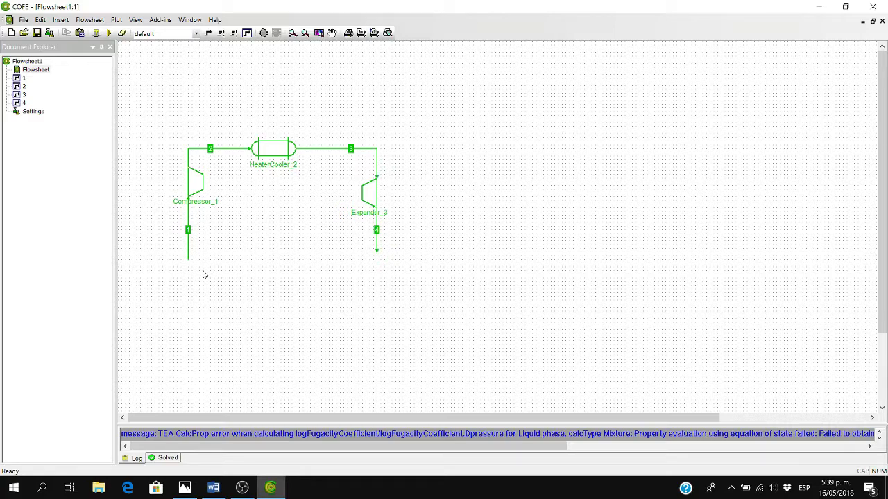
Step: Insert a HeaterCooler unit from Heaters, Coolers & Heat exchangers below and between the ends of streams 1 and 4
left_click(264, 34)
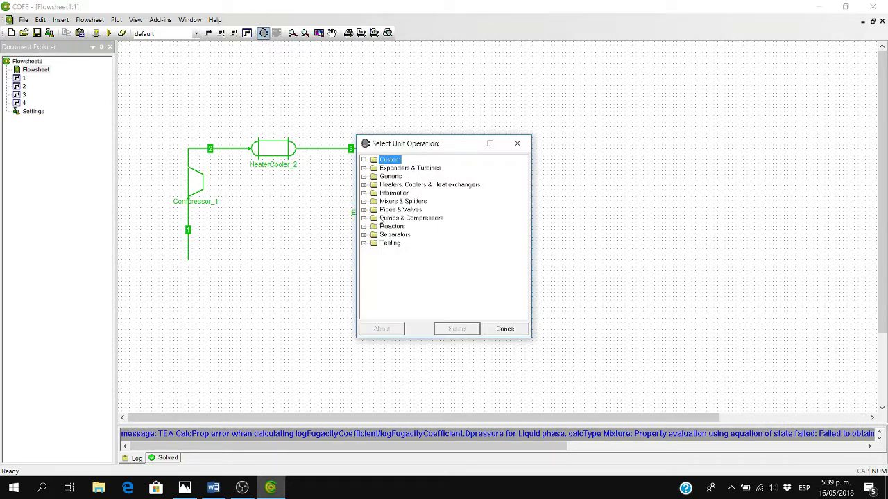
left_click(364, 185)
left_click(396, 201)
left_click(417, 194)
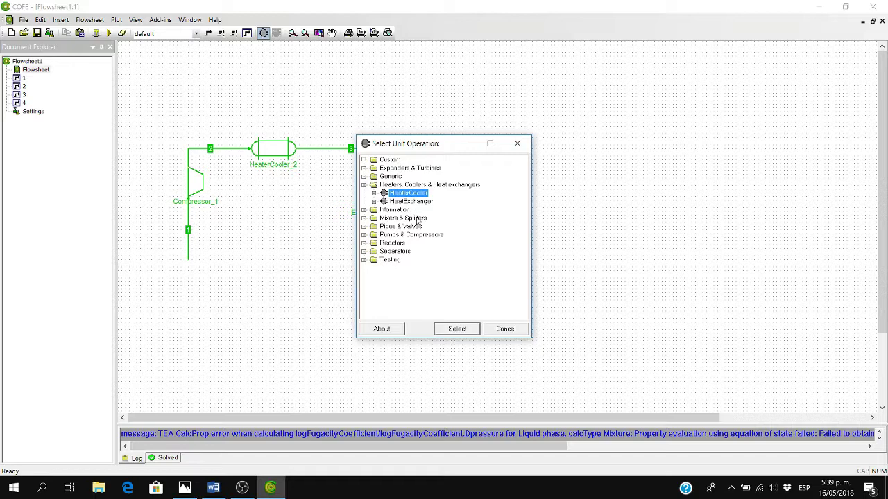
left_click(457, 329)
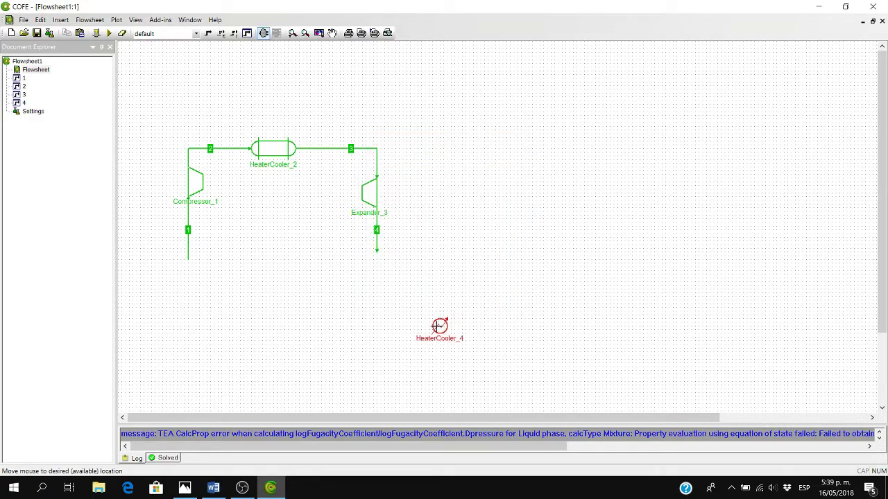
left_click(325, 276)
Step: Specify HeaterCooler_4 by outlet temperature, set it to 290 K, and close the unit's settings
double_click(325, 275)
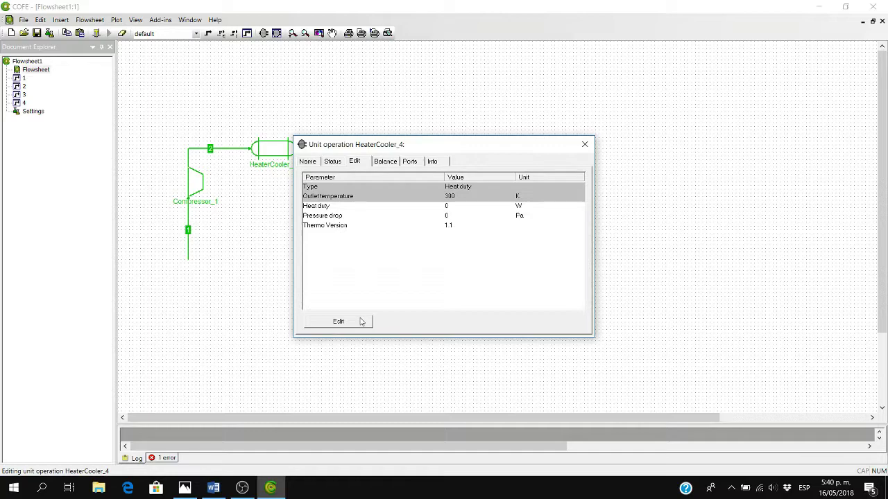
left_click(338, 321)
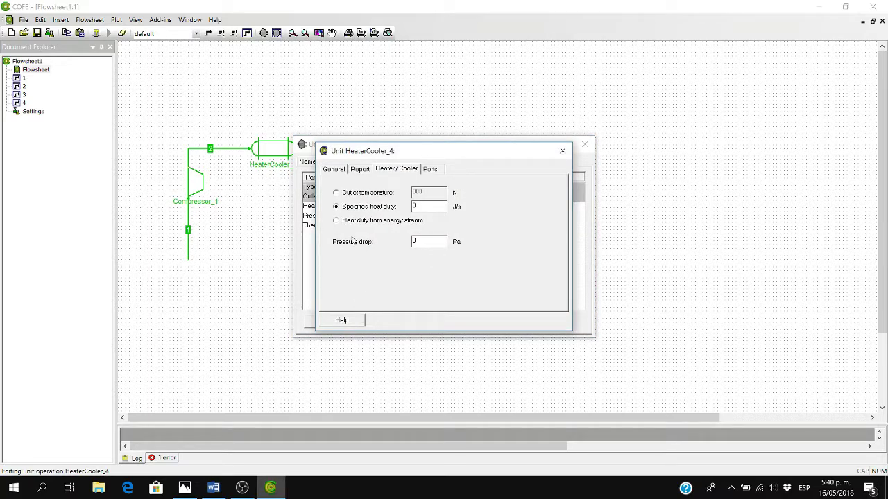
left_click(337, 193)
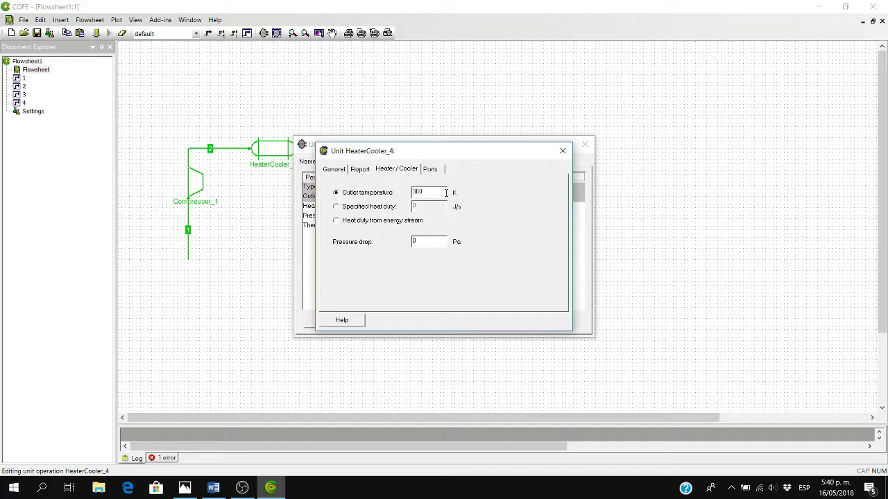
left_click_drag(446, 193, 410, 193)
type("280")
left_click(562, 150)
left_click(584, 144)
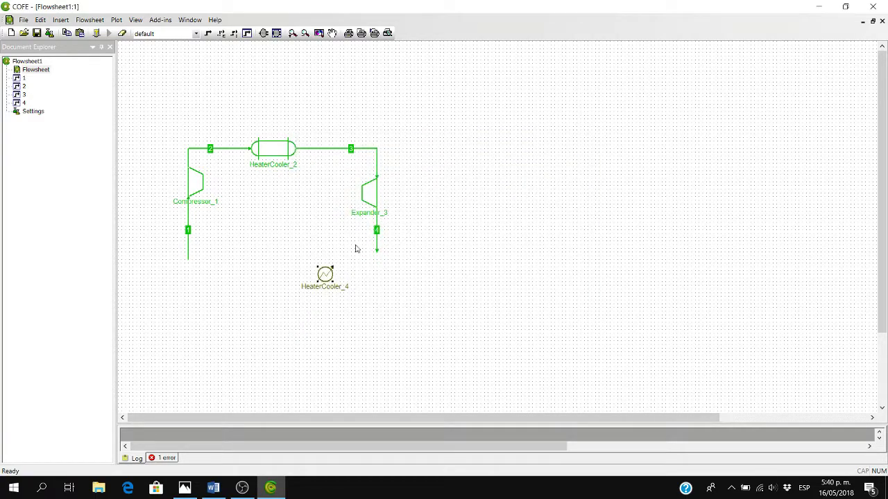
Step: Check stream 4's pressure, reopen HeaterCooler_4's settings, and enter a pressure drop of 76.41
double_click(376, 247)
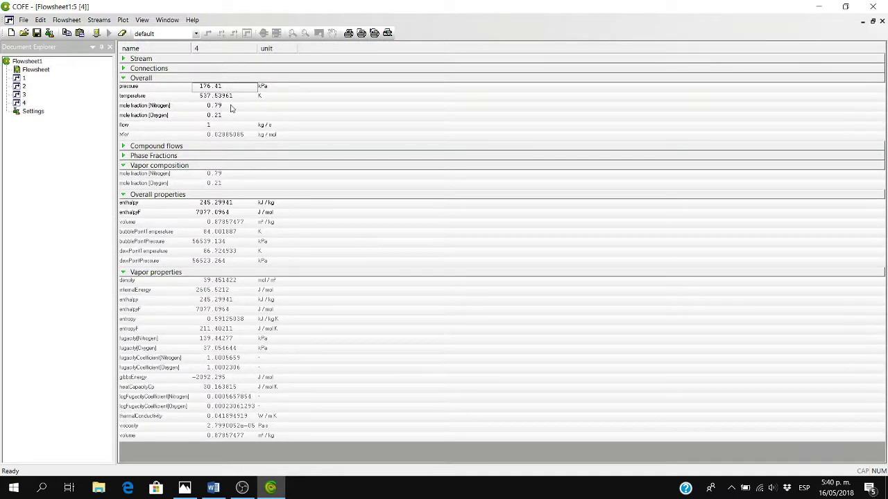
double_click(45, 71)
double_click(324, 276)
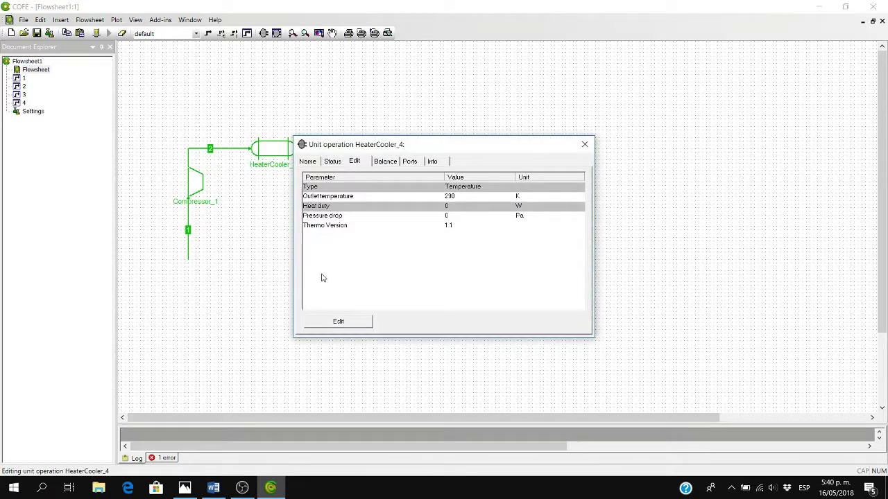
left_click(348, 319)
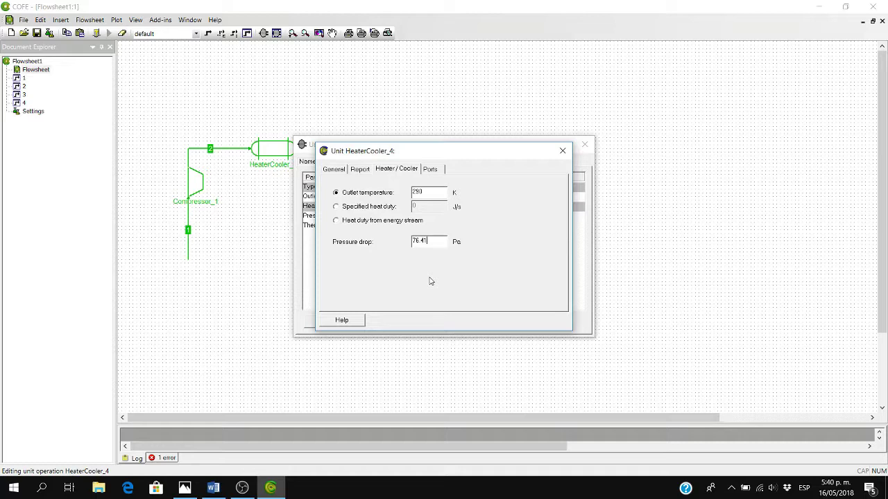
Step: Consult the cycle equations in the Word document again and return to HeaterCooler_4's settings in COFE
key("alt+Tab")
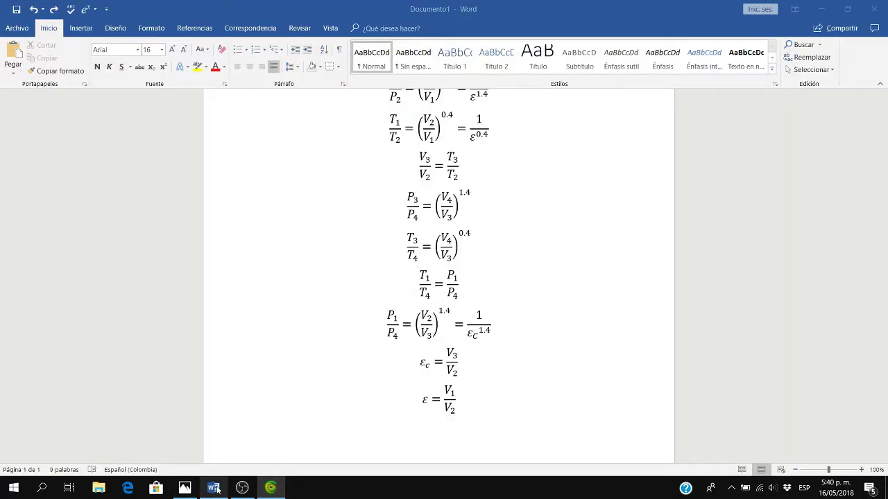
scroll(521, 370, "up", 1)
scroll(521, 370, "down", 1)
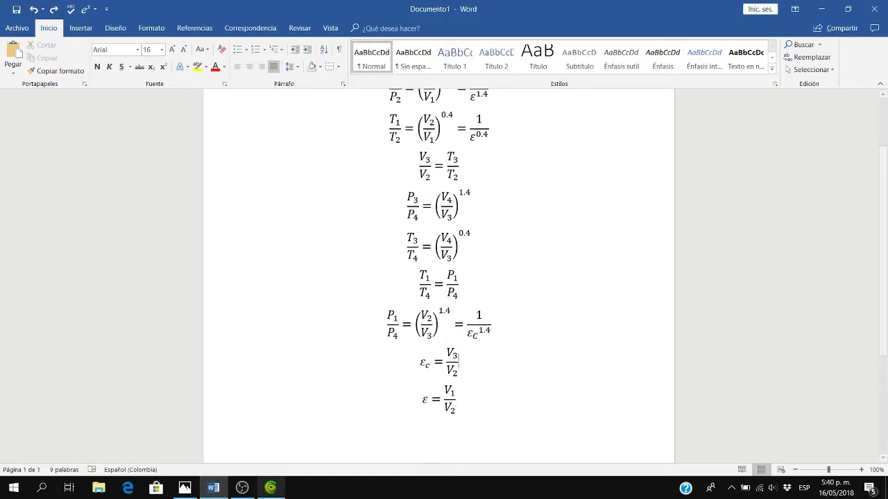
left_click(215, 489)
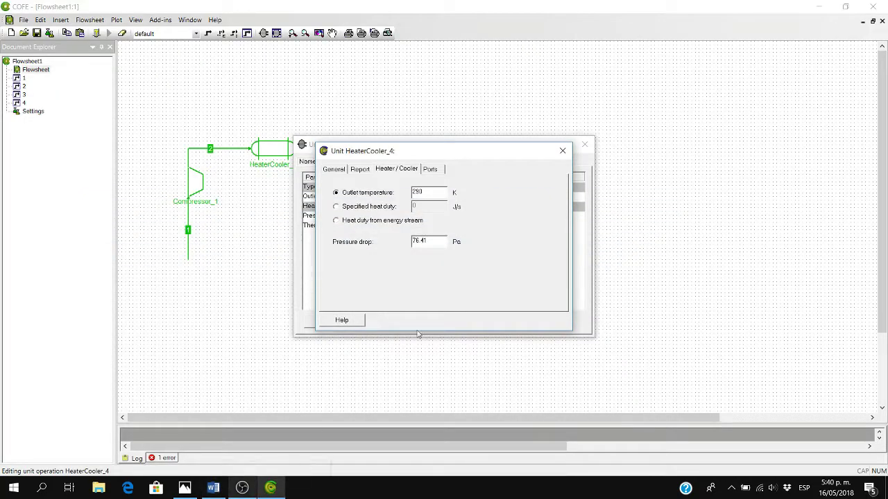
Step: Set HeaterCooler_4's pressure drop unit to kPa, enter 76.41 as the value, and close the unit's settings
left_click(563, 151)
left_click(520, 217)
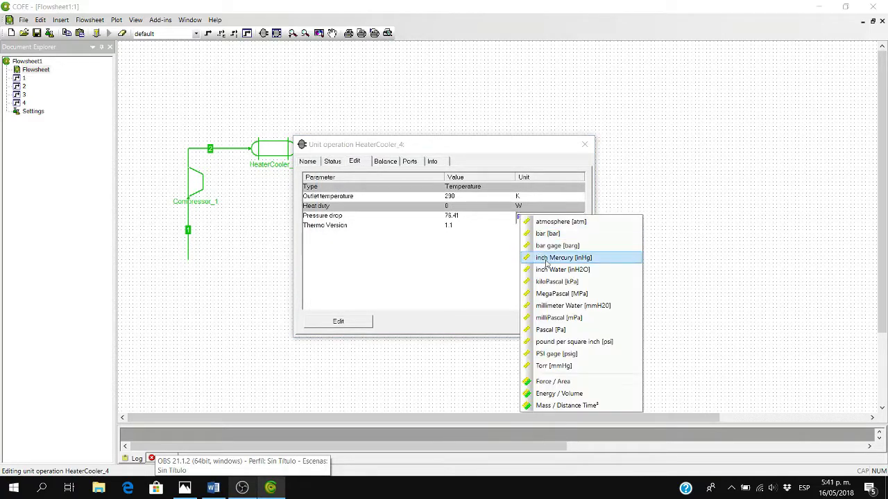
left_click(555, 279)
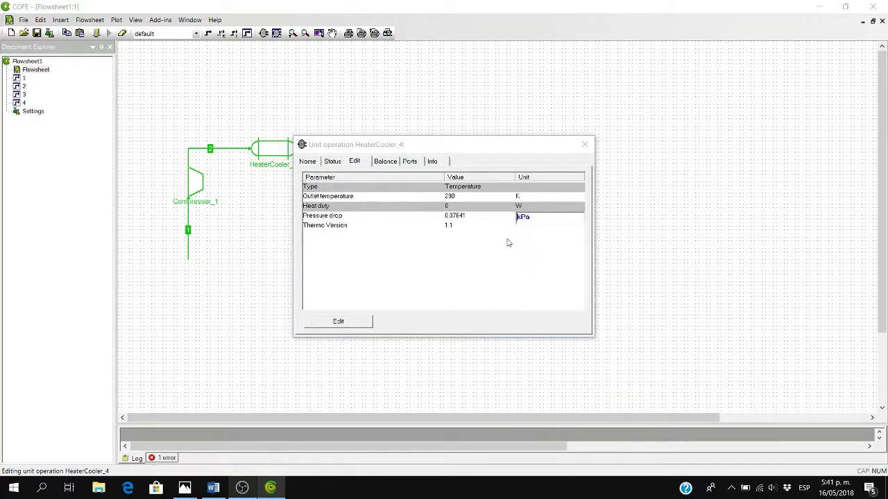
left_click(465, 218)
type("7")
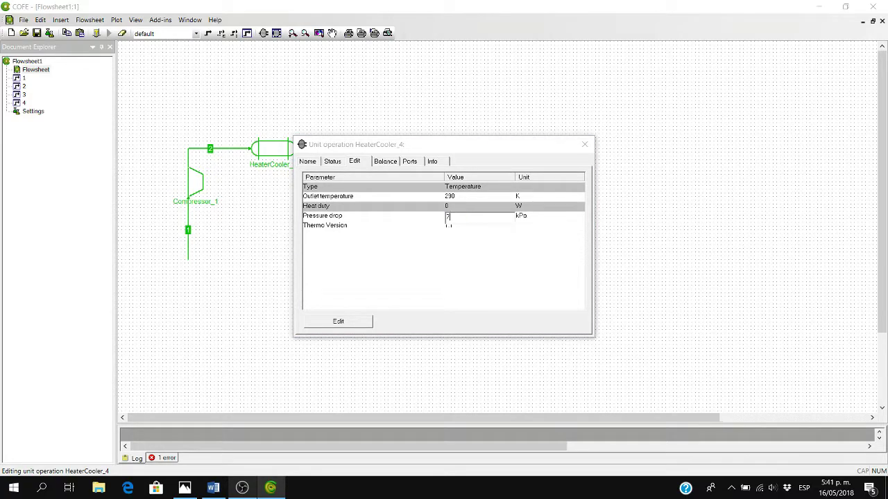
key("Return")
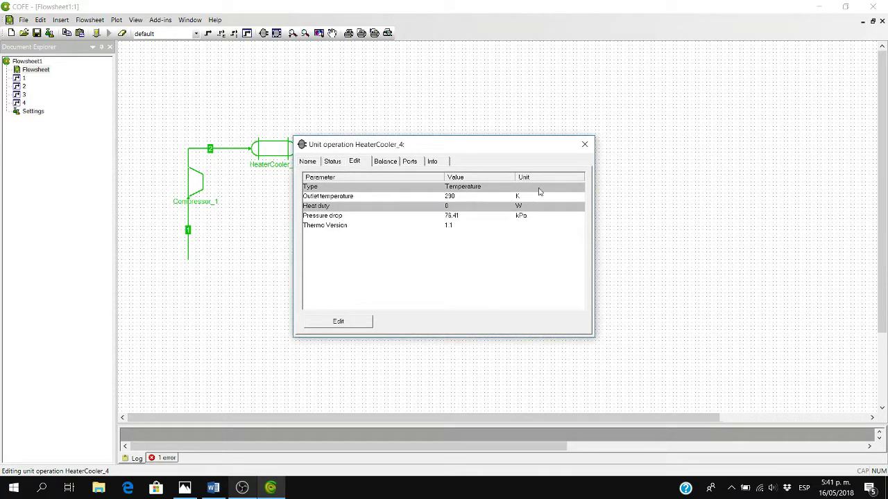
left_click(584, 144)
Step: Align HeaterCooler_4 with stream 4, draw a material stream leaving its outlet, and solve the flowsheet
left_click_drag(316, 280, 334, 264)
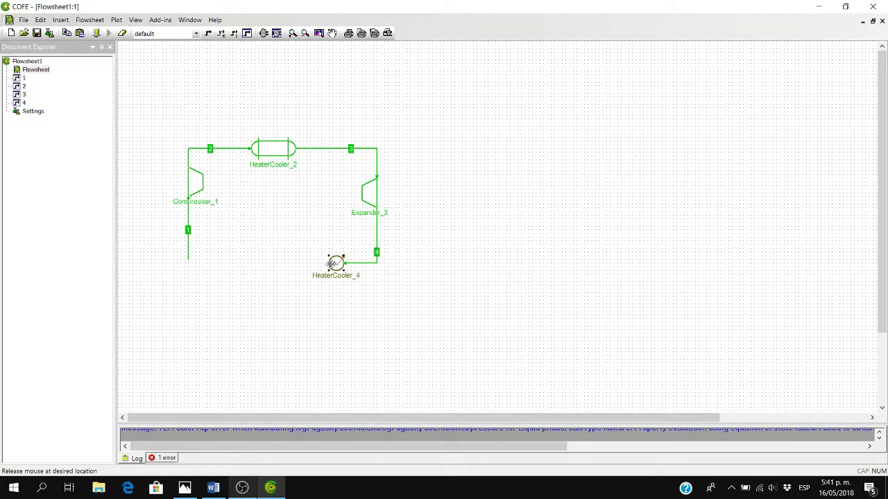
left_click(207, 32)
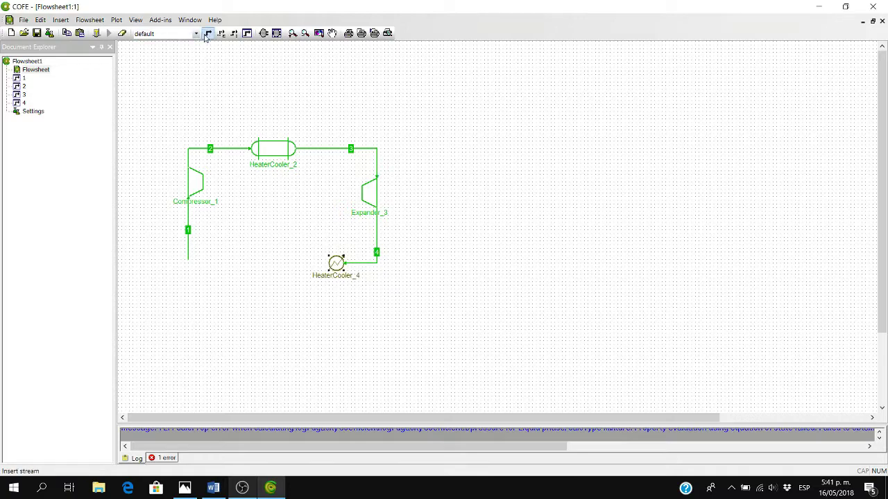
left_click(330, 262)
left_click(256, 263)
left_click(122, 33)
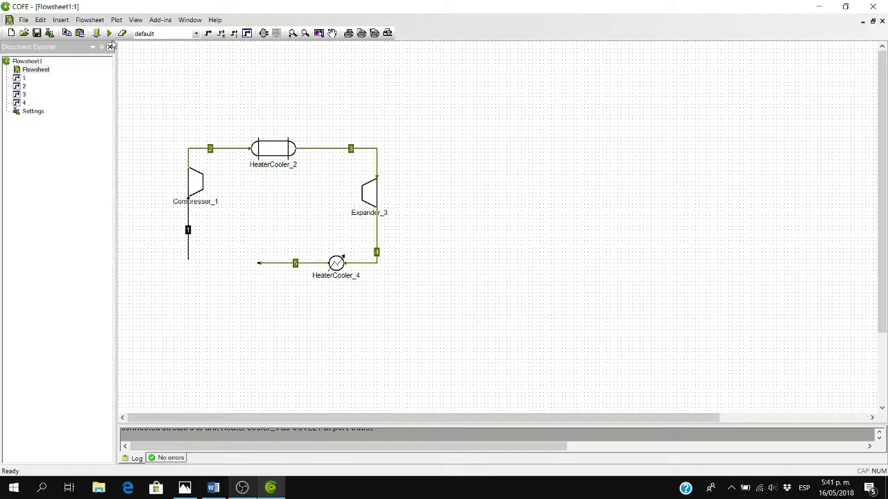
left_click(109, 34)
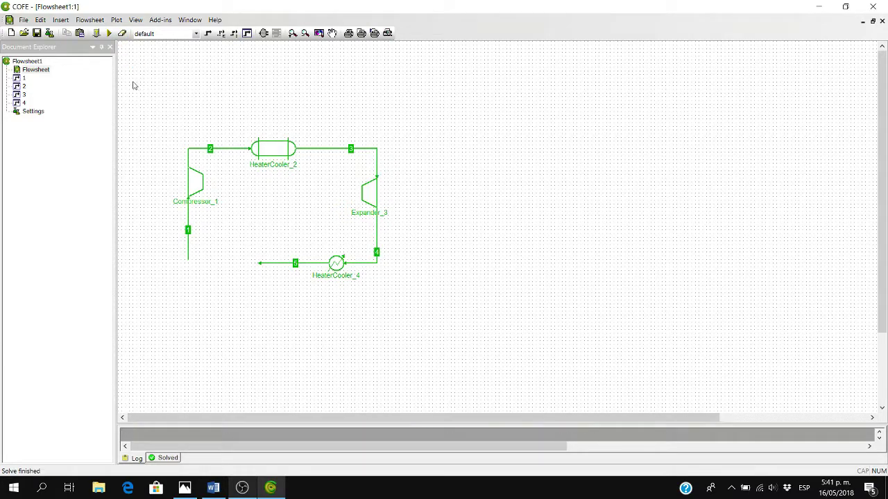
Step: Examine the pressures and temperatures of streams 4, 5 and 1, and return to the flowsheet
double_click(374, 252)
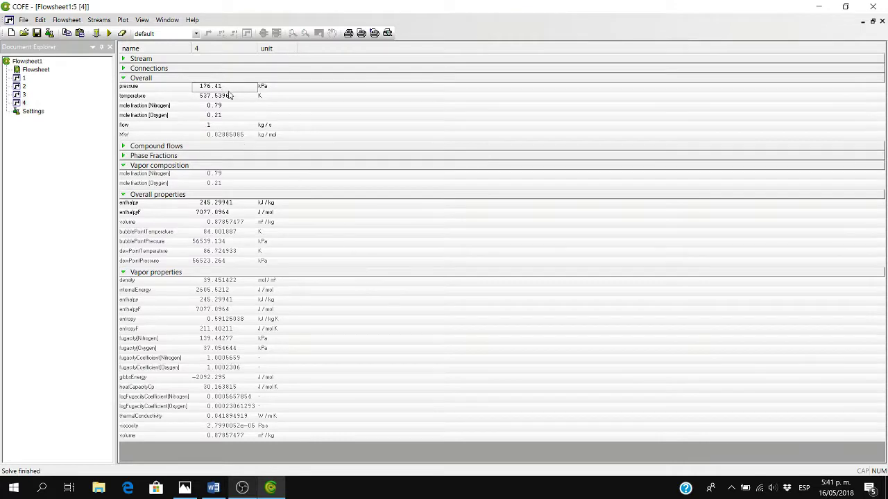
left_click(38, 71)
double_click(36, 70)
double_click(312, 262)
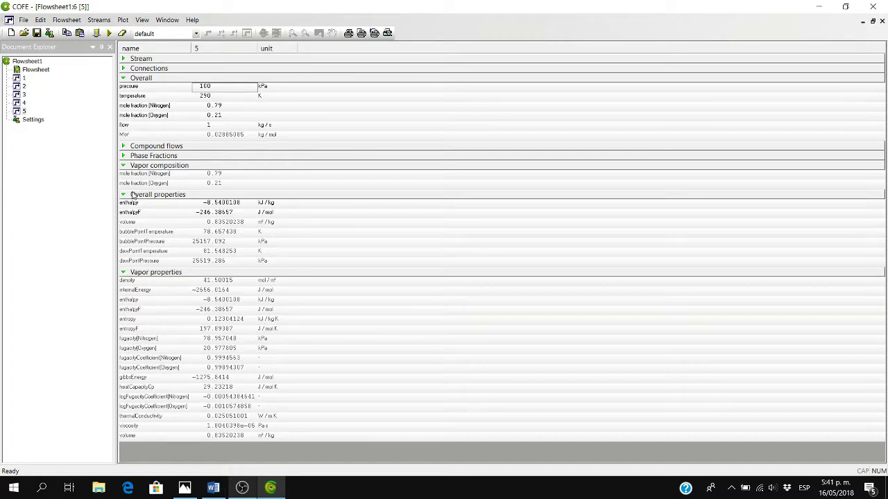
double_click(47, 72)
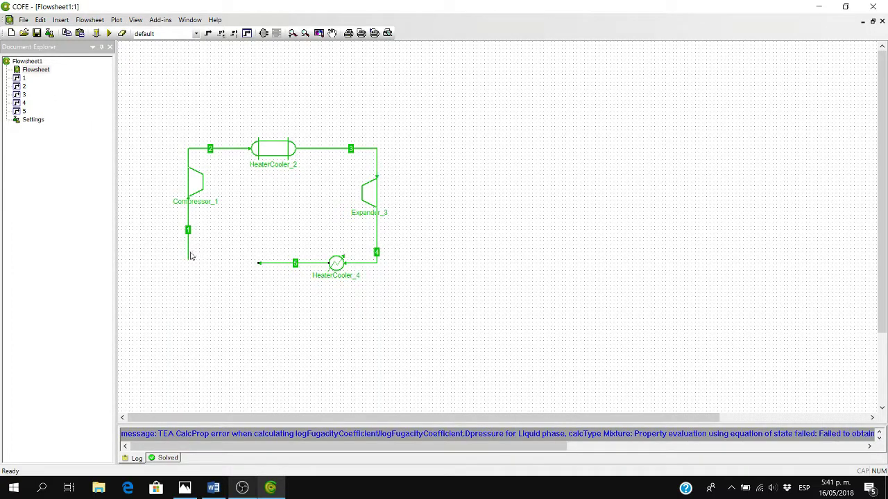
double_click(190, 254)
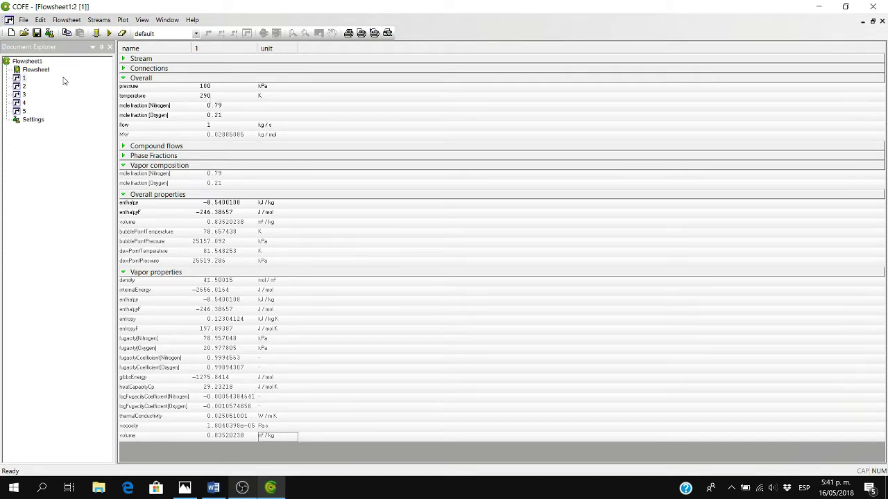
double_click(42, 72)
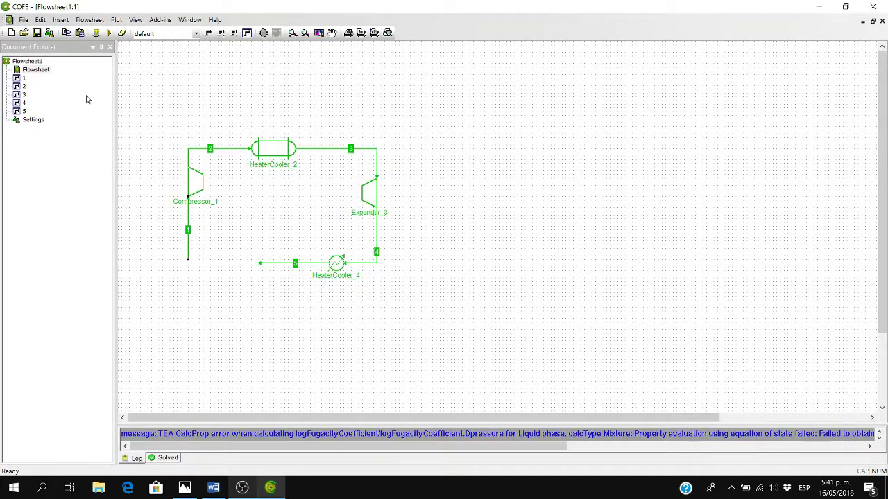
Step: Reposition HeaterCooler_4 slightly lower and realign the free end of stream 5 horizontally with it
left_click_drag(336, 263, 321, 281)
left_click_drag(258, 265, 251, 282)
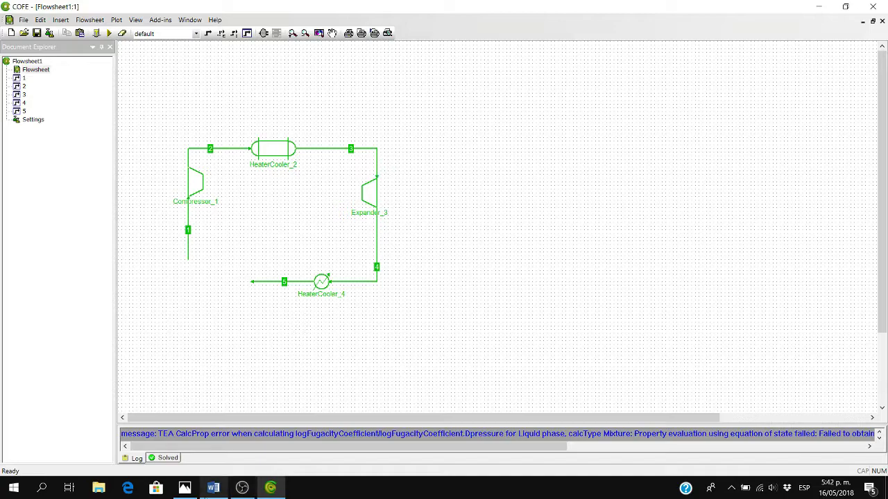
left_click(213, 489)
left_click(213, 490)
left_click_drag(325, 281, 321, 271)
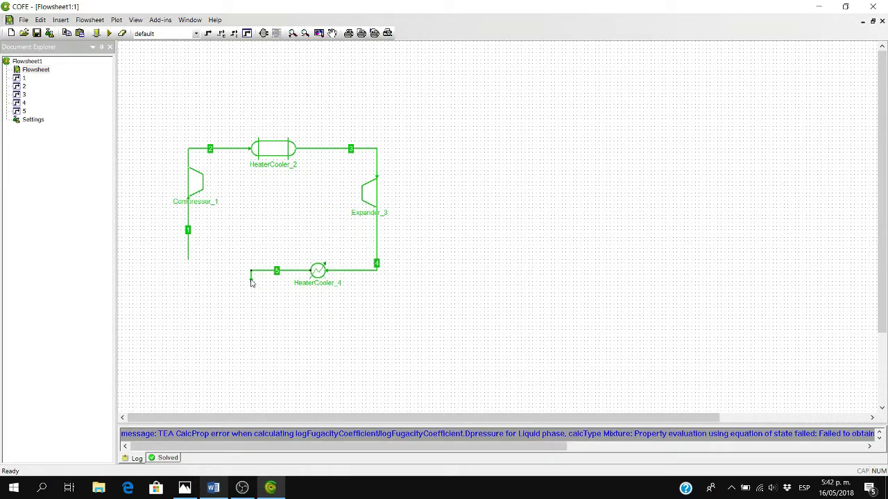
left_click_drag(251, 280, 241, 270)
Step: Consult the problem statement in the 15.169.jpg image in Fotos and return to the COFE flowsheet
left_click(213, 488)
left_click(213, 487)
left_click(186, 489)
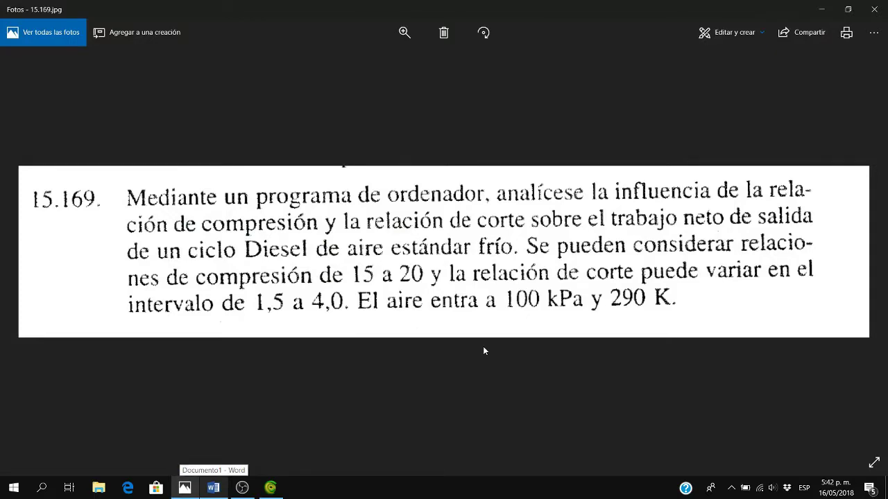
left_click(195, 482)
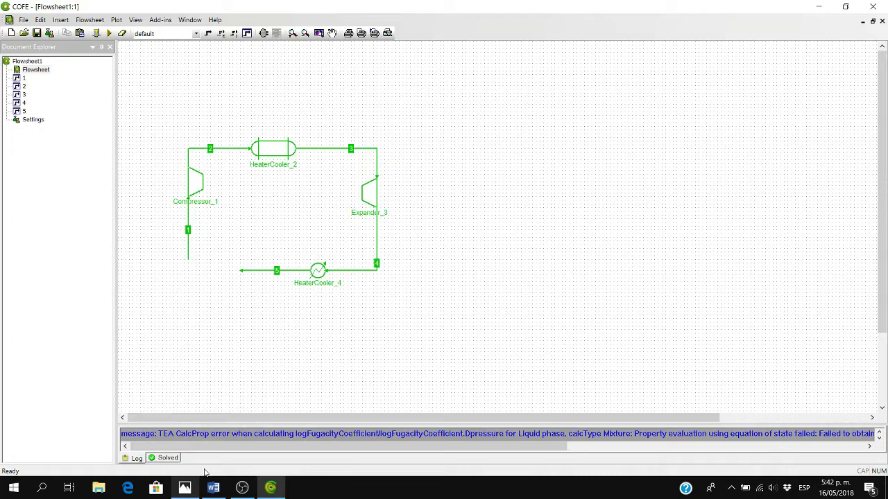
Step: Add a virtual information output port coupled to Heat duty on HeaterCooler_2 and close its settings
left_click(277, 153)
right_click(277, 153)
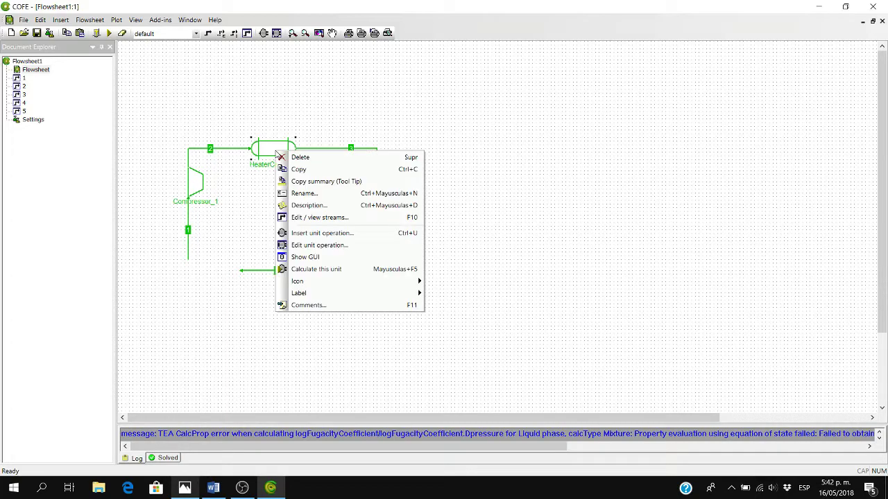
double_click(271, 152)
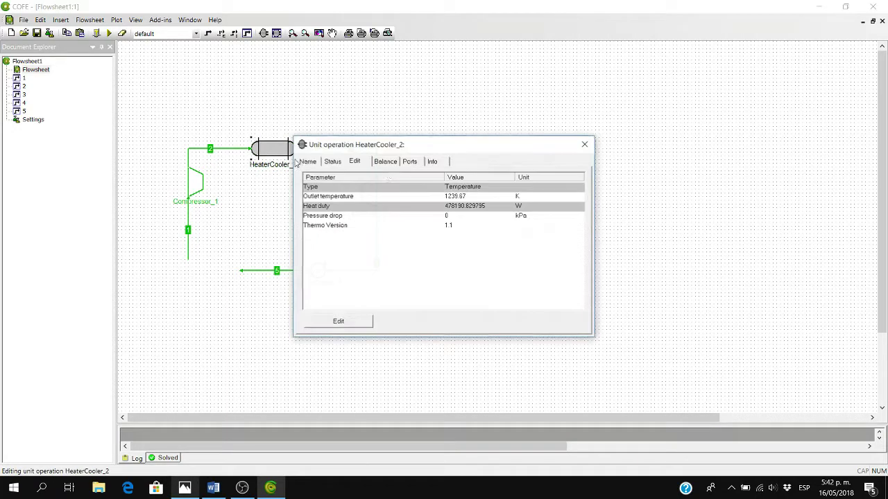
left_click(409, 163)
left_click(396, 320)
left_click(395, 337)
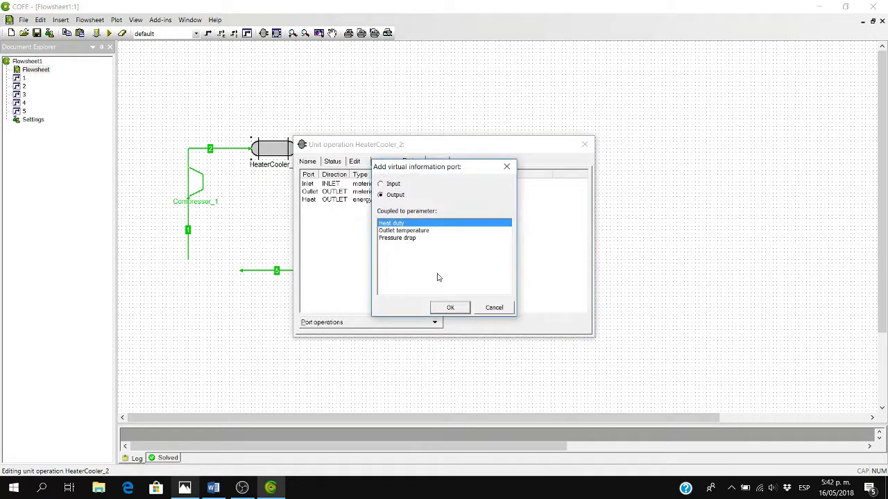
left_click(449, 307)
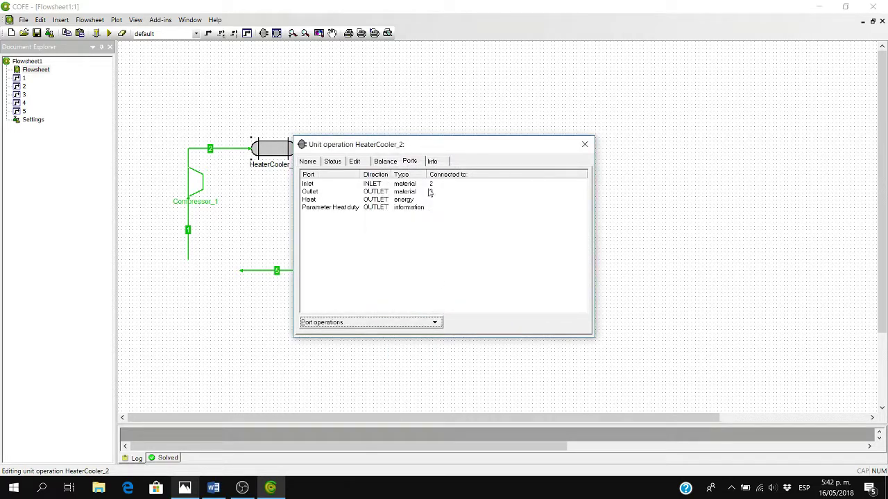
left_click(584, 145)
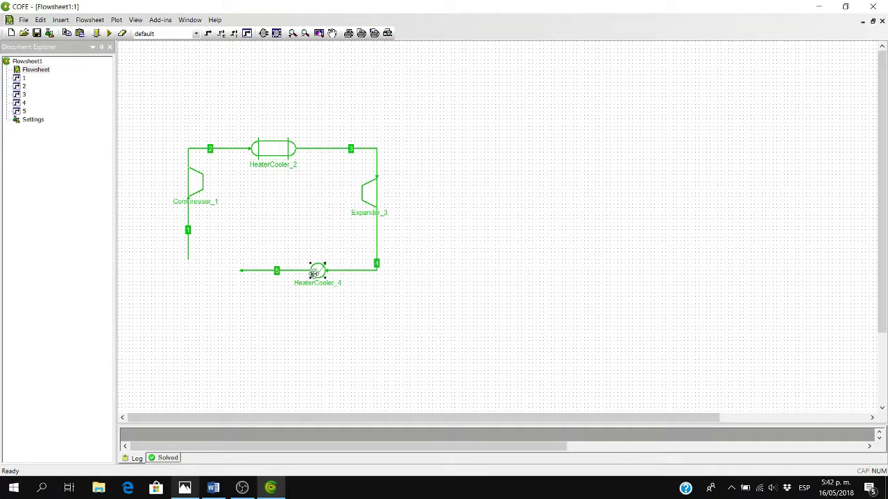
Step: Add a virtual information output port coupled to Heat duty on HeaterCooler_4 and close its settings
right_click(316, 272)
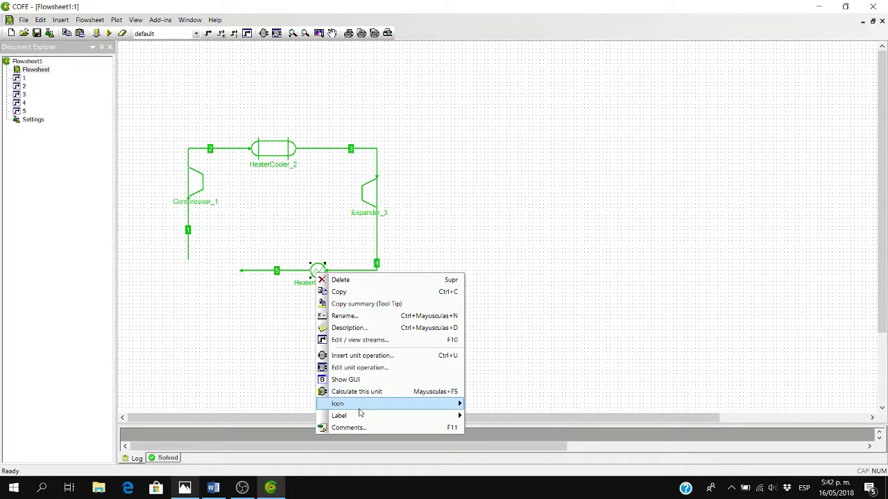
mouse_move(360, 404)
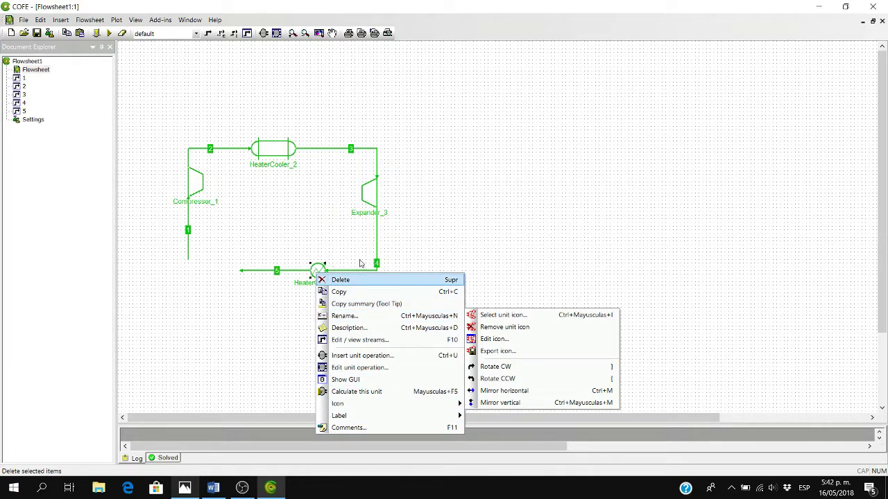
left_click(318, 271)
double_click(317, 271)
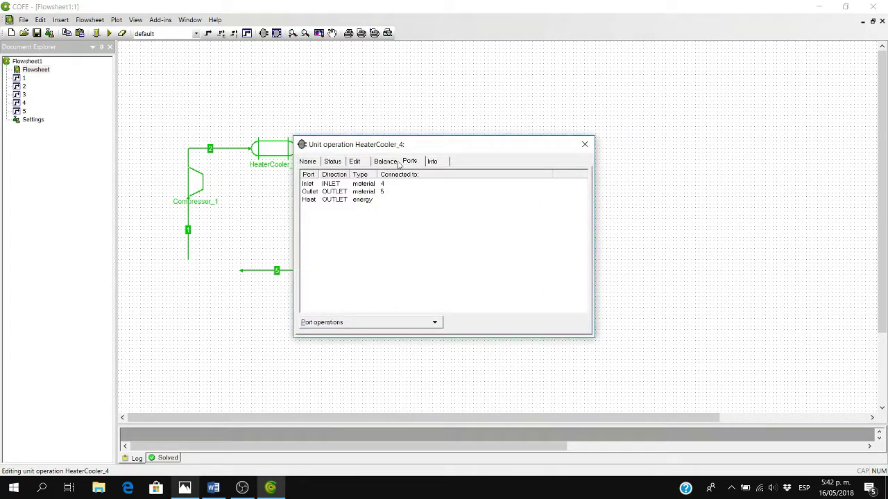
left_click(388, 324)
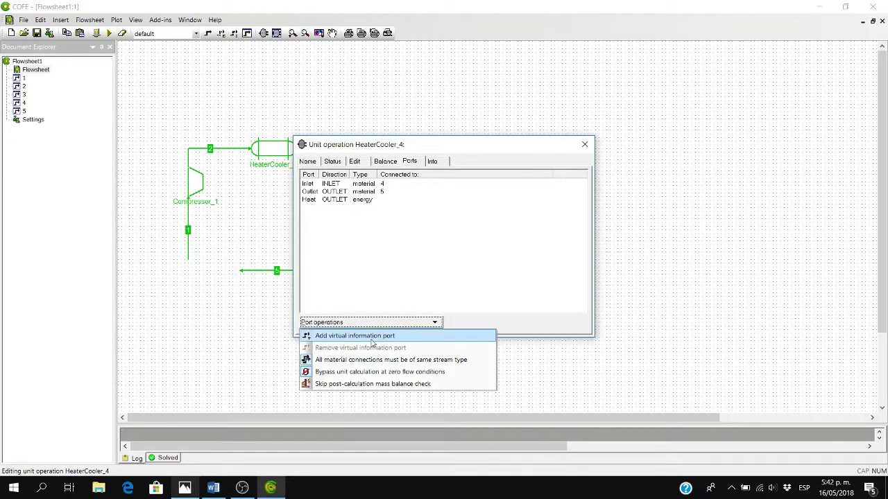
left_click(371, 341)
left_click(452, 307)
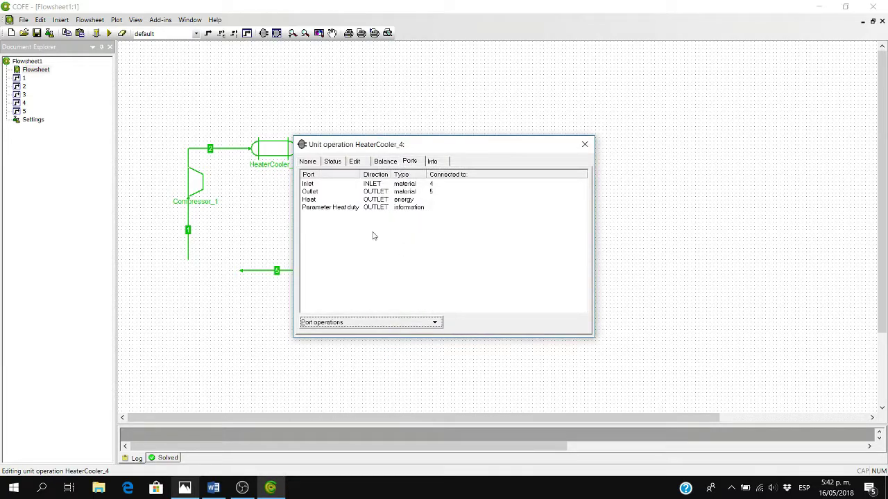
left_click(585, 144)
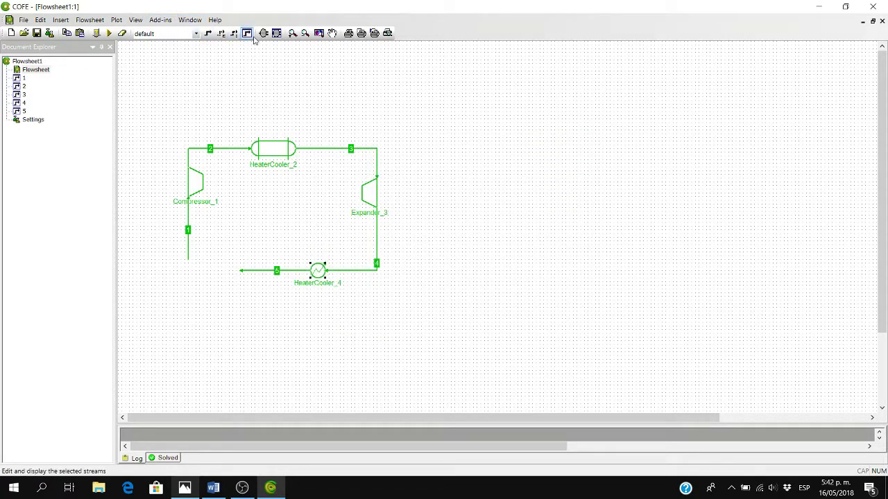
Step: Draw an information stream from HeaterCooler_2 over the expander to the empty area beyond it
left_click(234, 33)
left_click(279, 143)
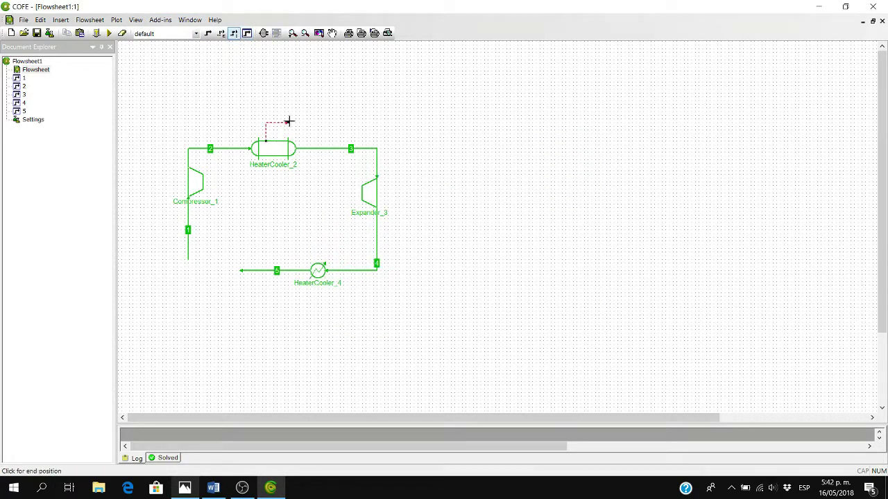
left_click(464, 228)
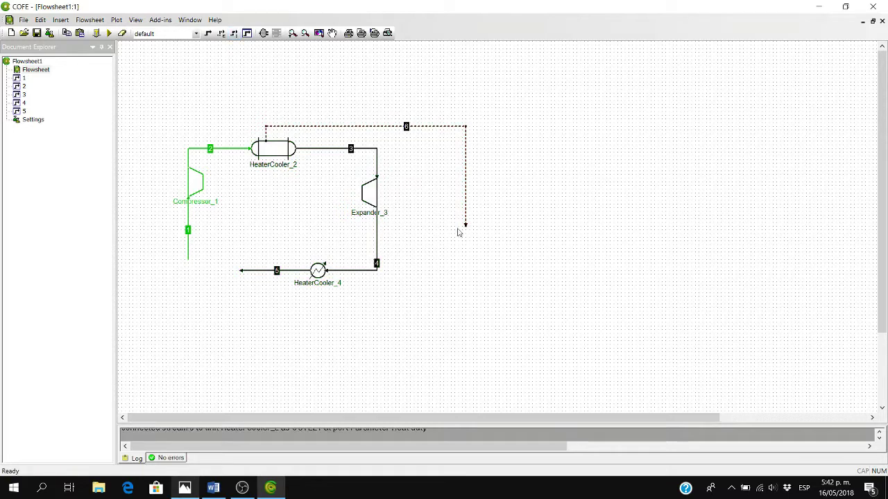
left_click(211, 33)
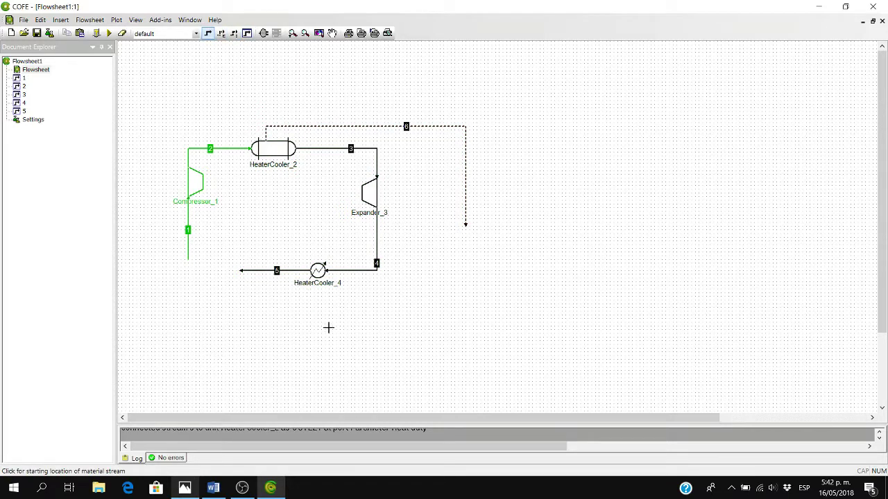
left_click(317, 271)
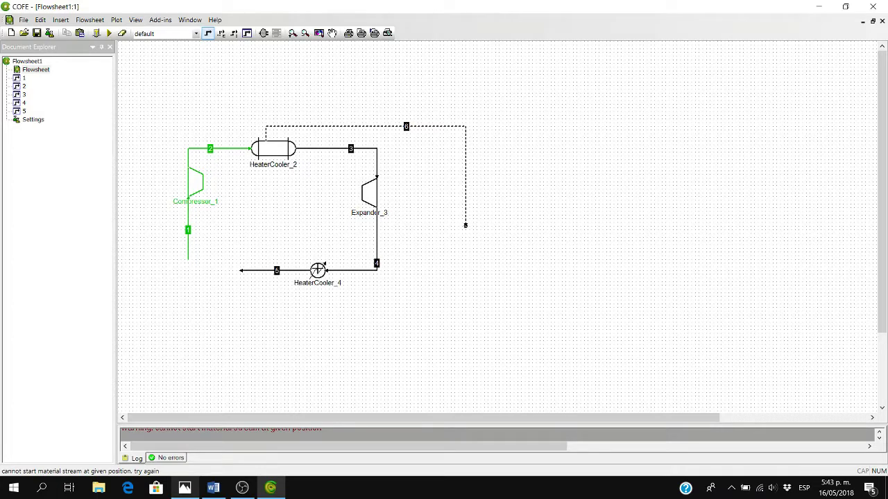
left_click(208, 33)
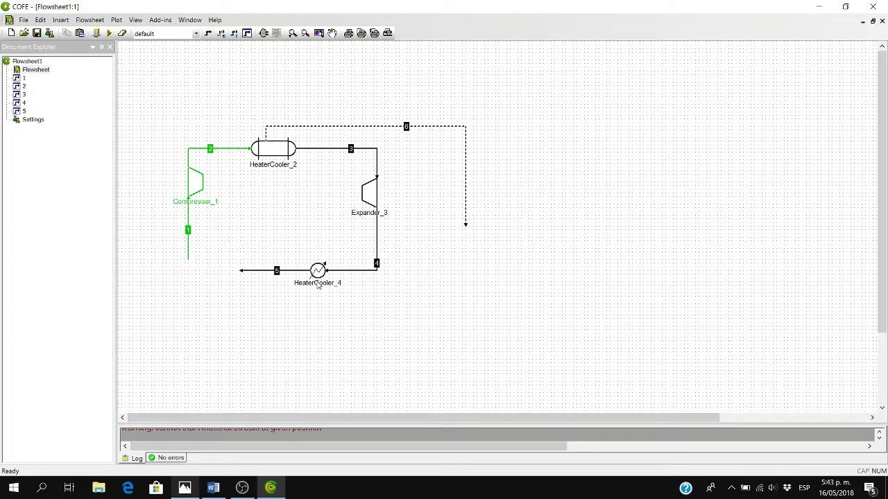
Step: Shift HeaterCooler_4 slightly and draw an information stream from it to the area just below the end of HeaterCooler_2's information stream
left_click_drag(313, 276, 317, 276)
left_click(234, 33)
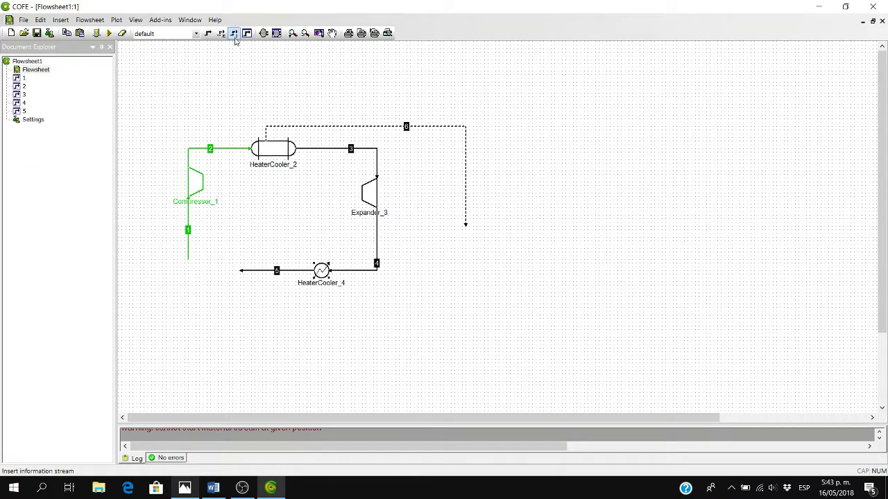
left_click(328, 272)
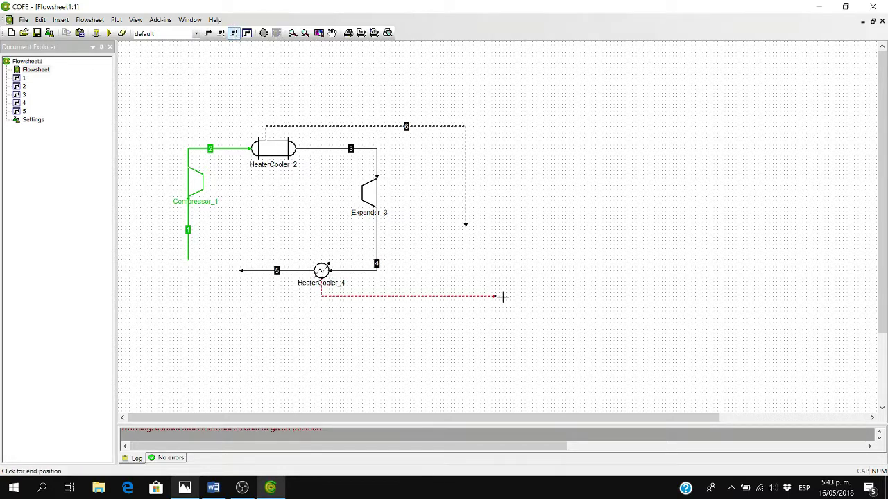
left_click(465, 252)
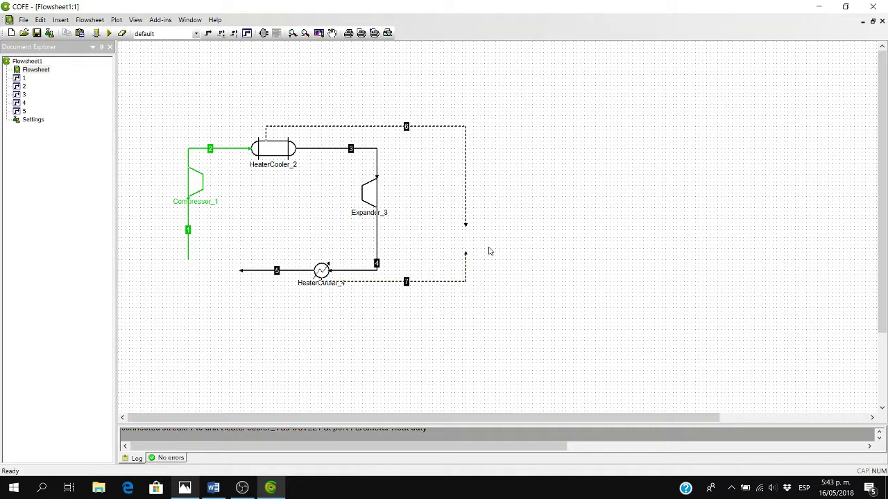
Step: Insert an InformationCalculator unit operation between the open ends of the two information streams
left_click(263, 33)
left_click(333, 115)
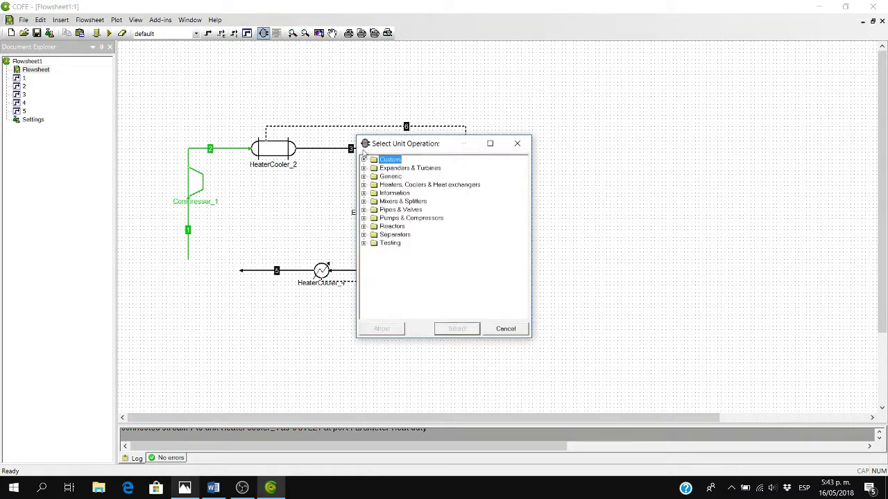
left_click(363, 194)
left_click(385, 210)
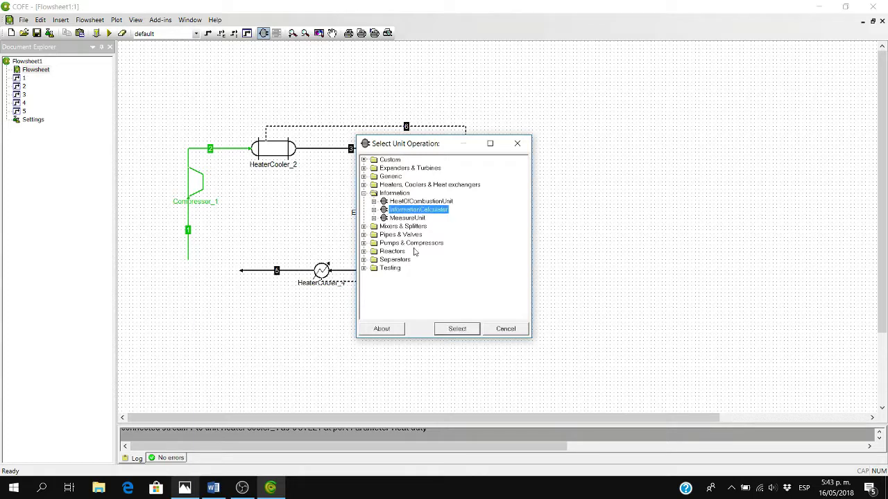
left_click(457, 329)
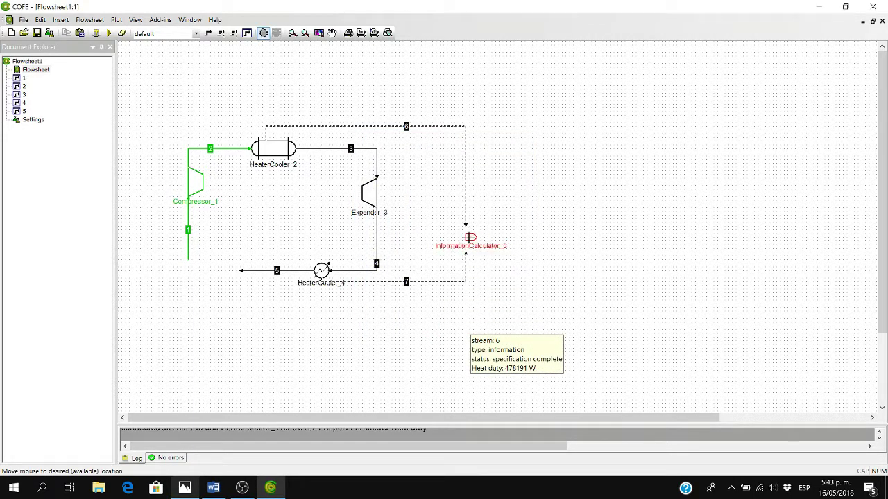
left_click(467, 238)
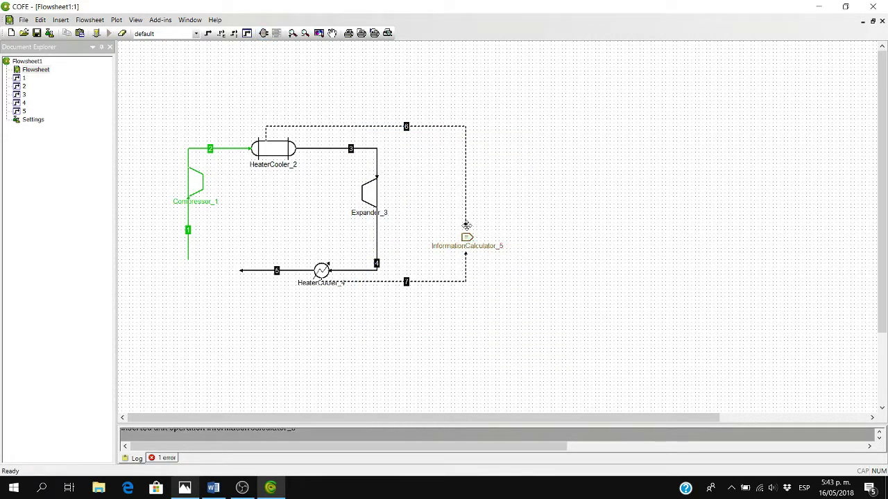
Step: Open the information calculator's unit editor and add an input variable Qa with the dimension Watt to the power 1
mouse_move(468, 239)
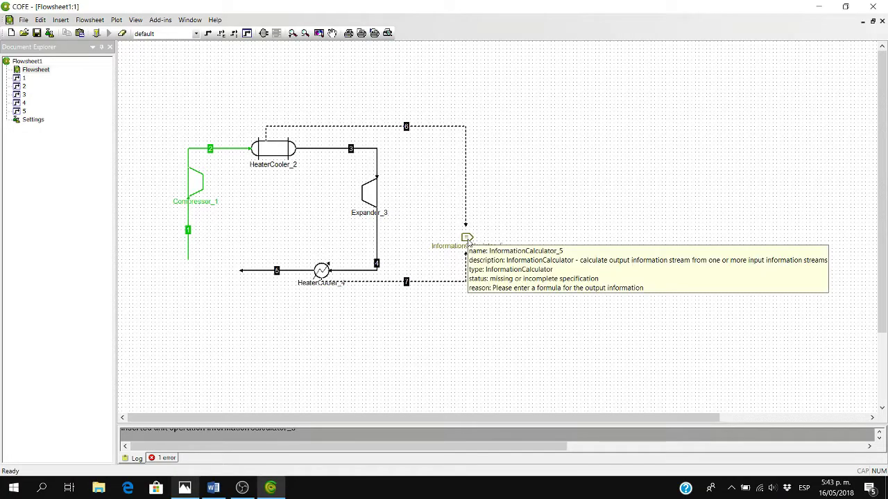
double_click(470, 240)
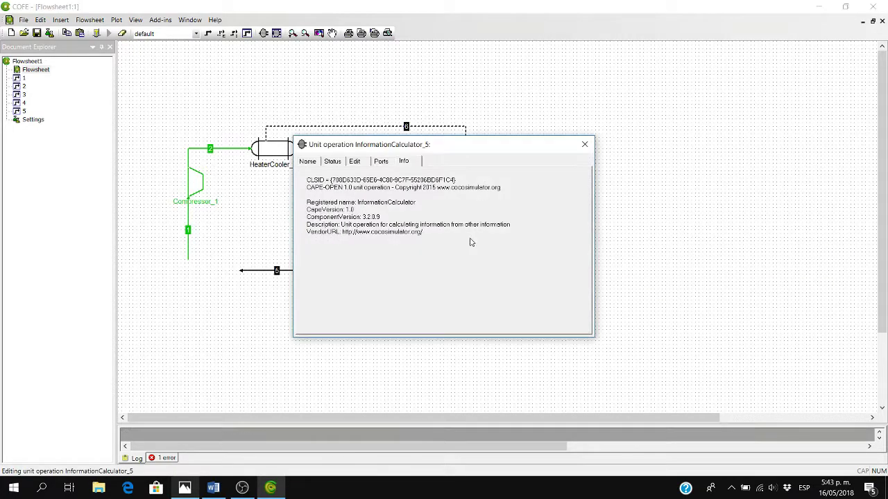
left_click(357, 163)
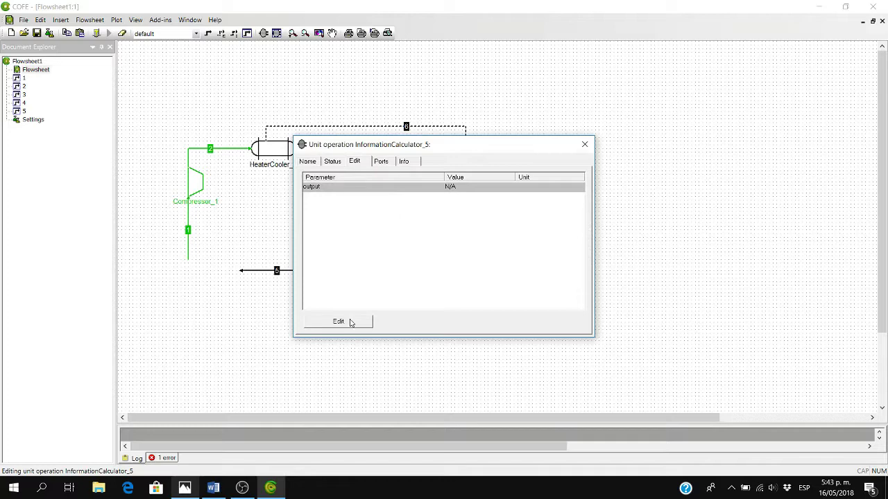
left_click(350, 323)
left_click(341, 248)
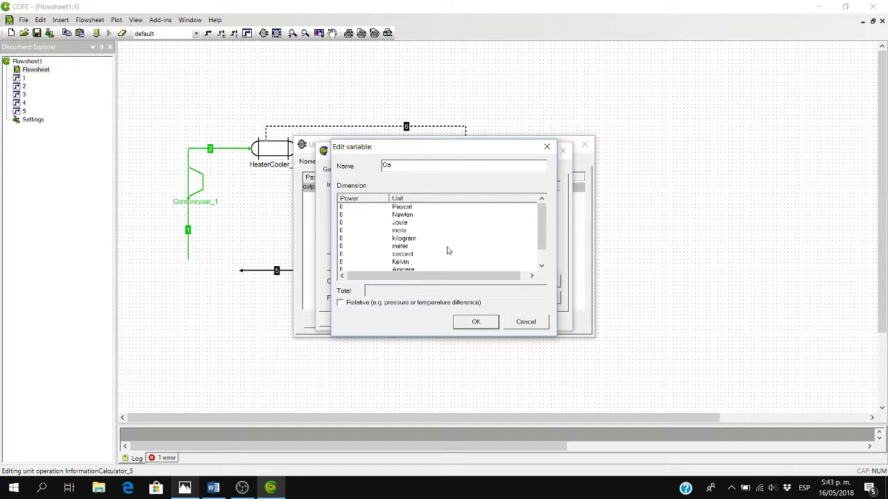
scroll(466, 266, "down", 1)
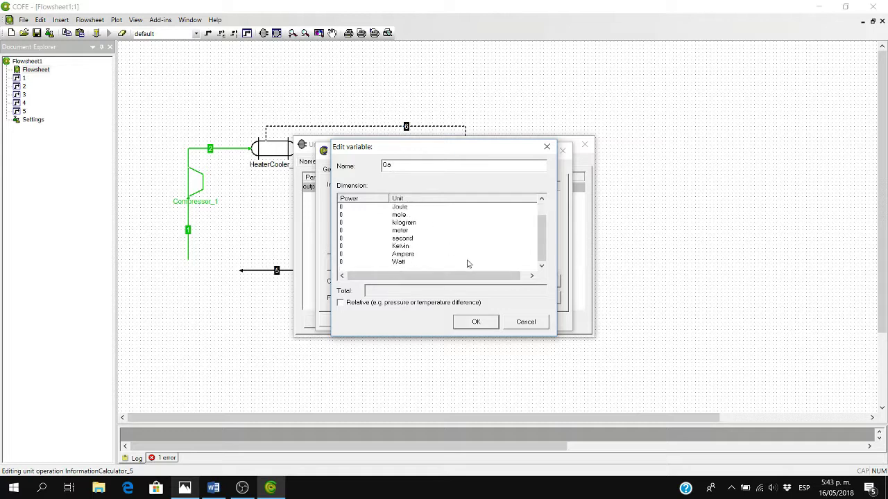
left_click(341, 262)
type("1")
key("Return")
left_click(478, 323)
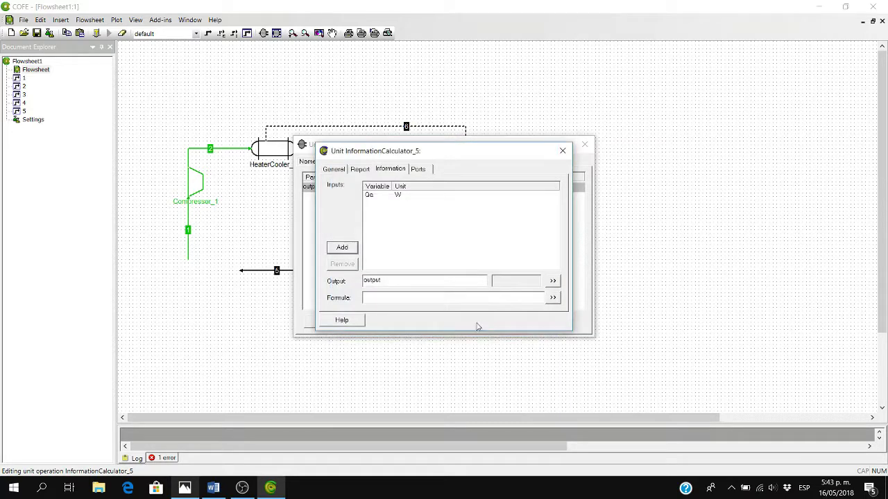
Step: Add a second calculator input variable named Qc with the dimension Watt to the power 1
left_click(349, 250)
scroll(366, 258, "down", 1)
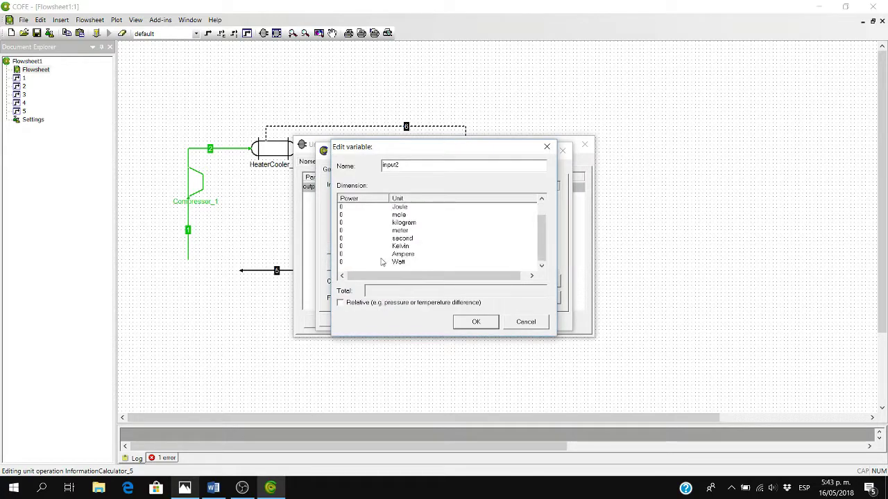
left_click(343, 263)
left_click(342, 264)
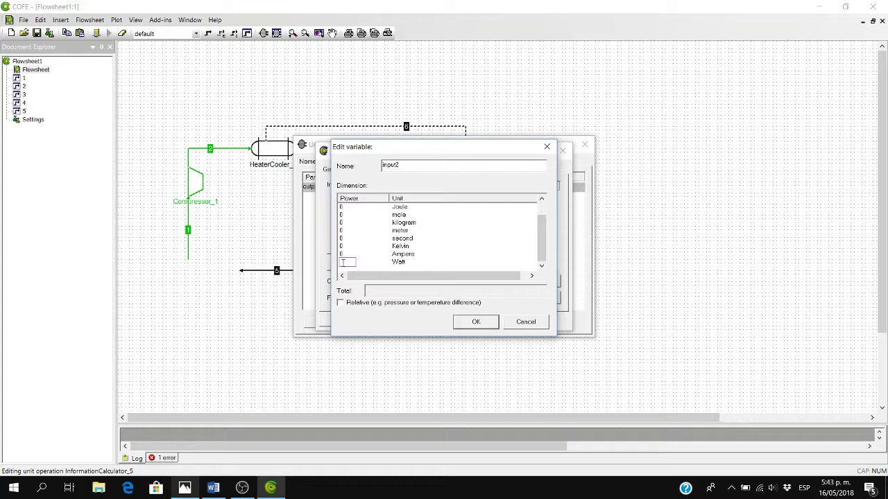
key("Return")
double_click(404, 165)
key("BackSpace")
type("Qc")
left_click(484, 323)
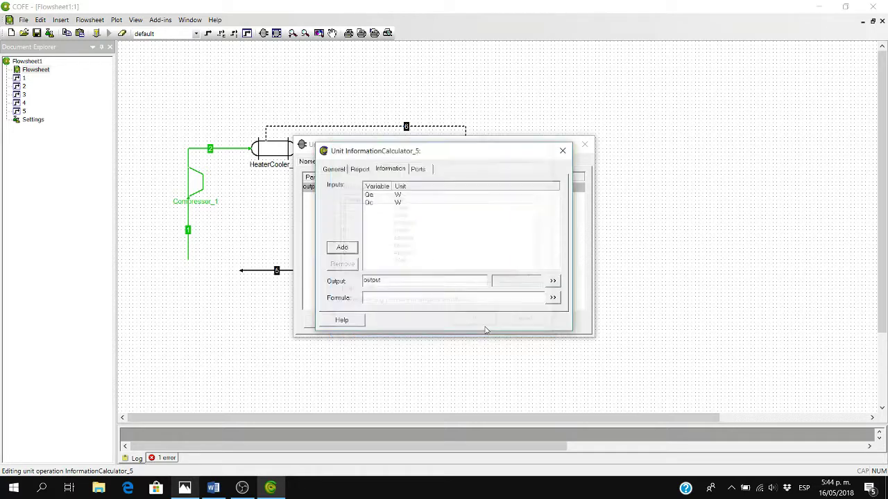
Step: Rename the calculator's output as W_neto and set its dimension to Watt to the power 1
double_click(463, 279)
key("BackSpace")
type("W_neto")
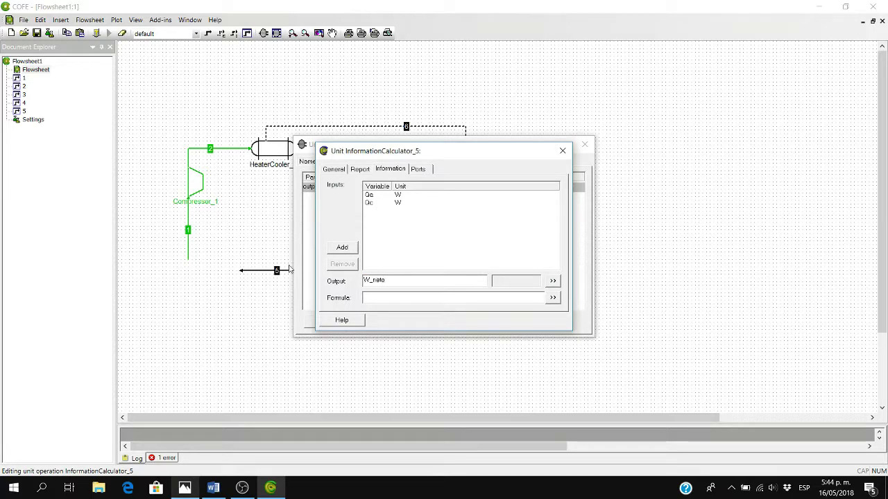
left_click(554, 282)
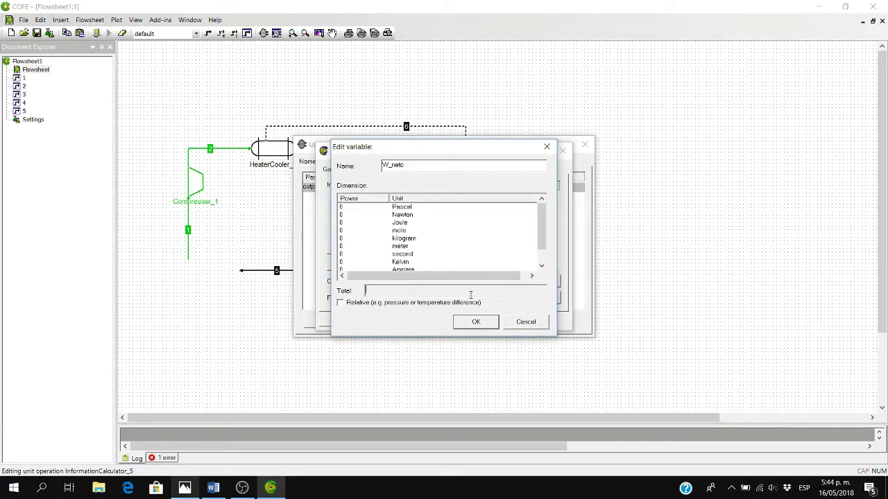
scroll(399, 269, "down", 1)
left_click(341, 262)
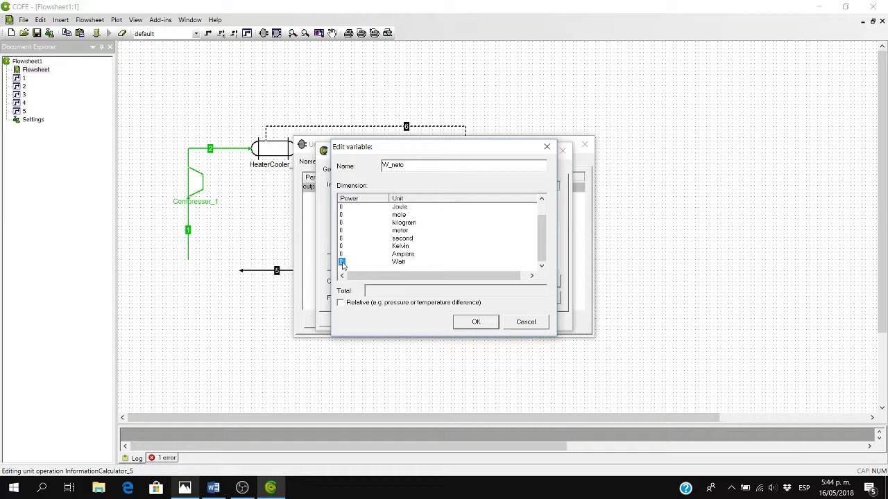
left_click(342, 262)
type("1")
left_click(470, 317)
left_click(472, 316)
Step: Enter the output formula Qa-Qc and close the information calculator's settings
left_click(459, 300)
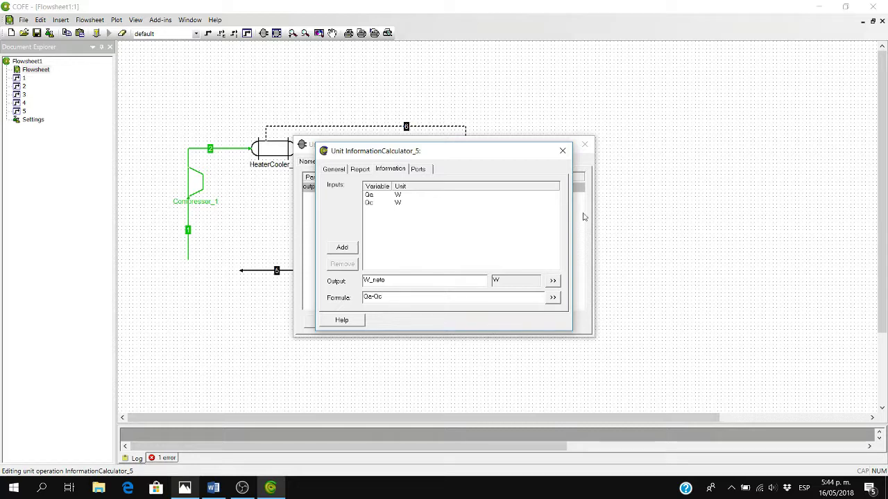
left_click(562, 153)
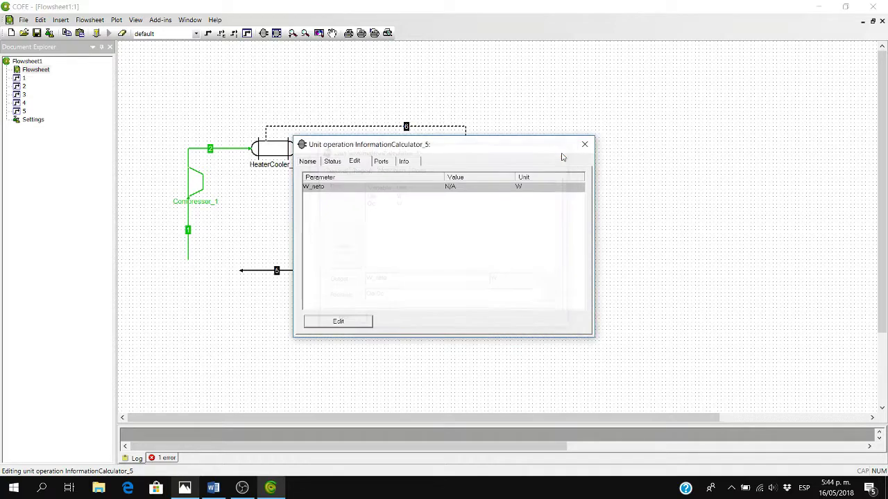
left_click(586, 145)
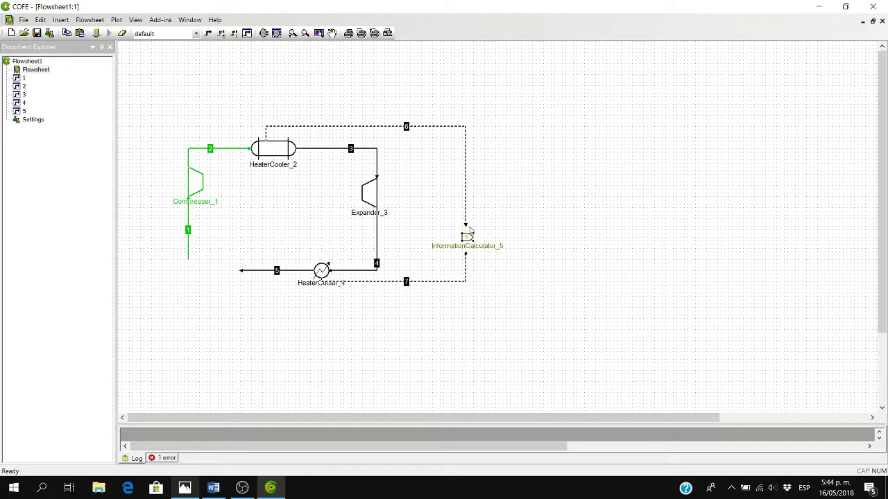
Step: Connect HeaterCooler_2's information stream to the calculator's Qa port and HeaterCooler_4's information stream to its Qc port
left_click_drag(465, 227, 468, 237)
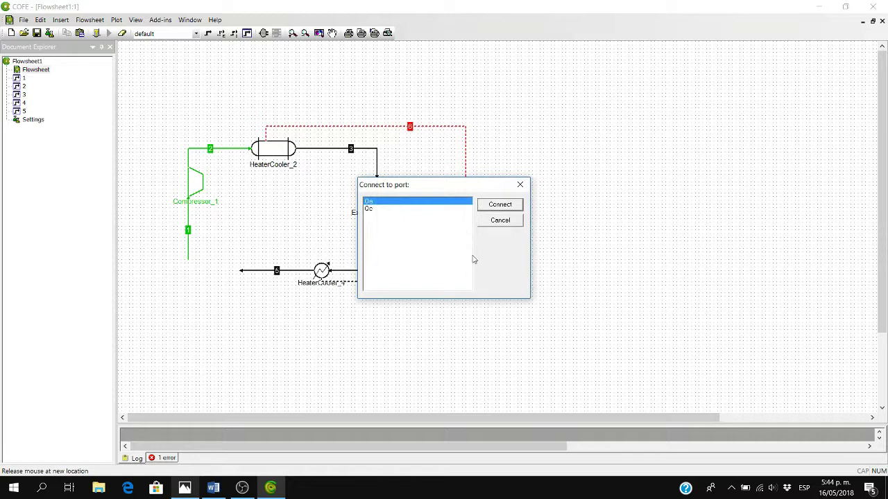
left_click(499, 205)
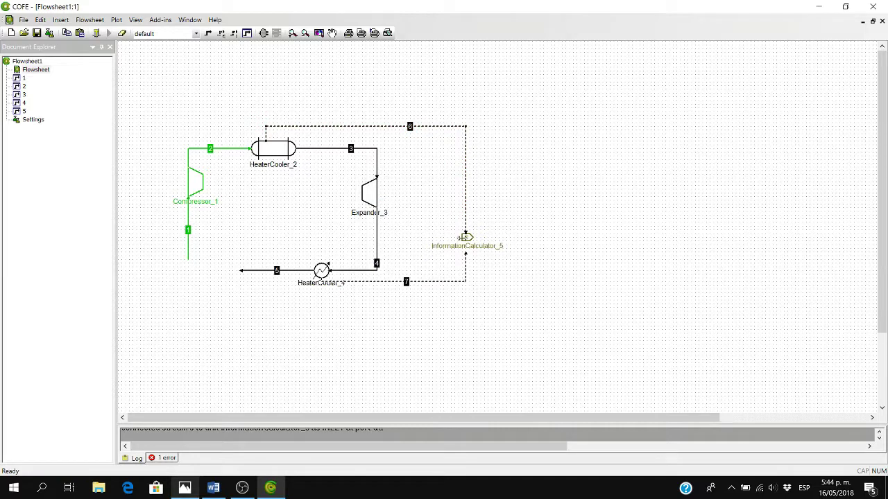
left_click_drag(468, 256, 466, 238)
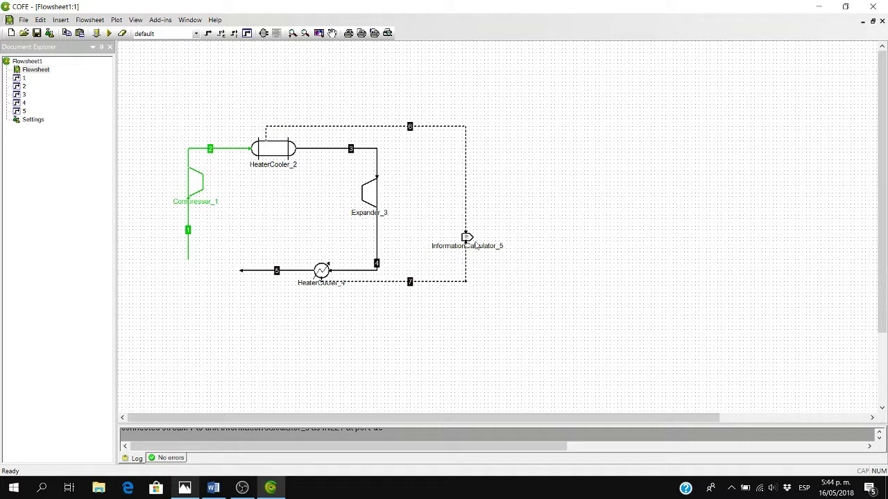
Step: Move the information calculator level with the expander and draw a straight horizontal information stream out of it
left_click_drag(475, 244, 471, 204)
left_click(234, 33)
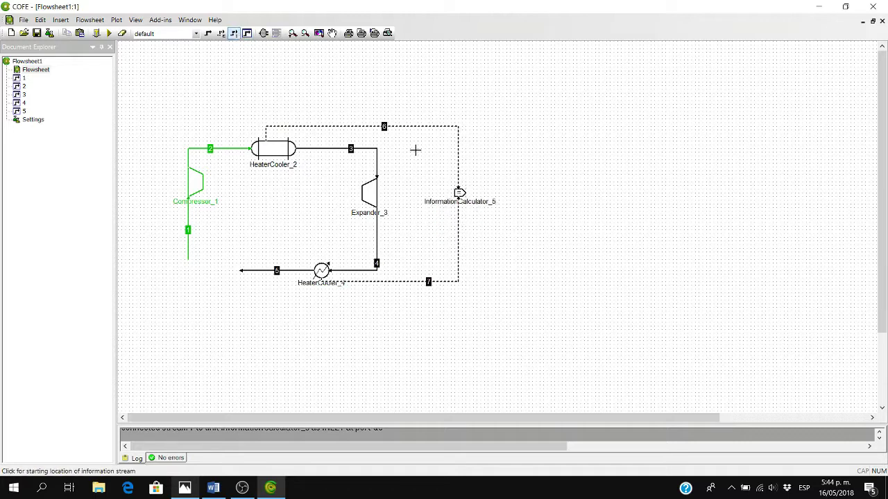
left_click(461, 192)
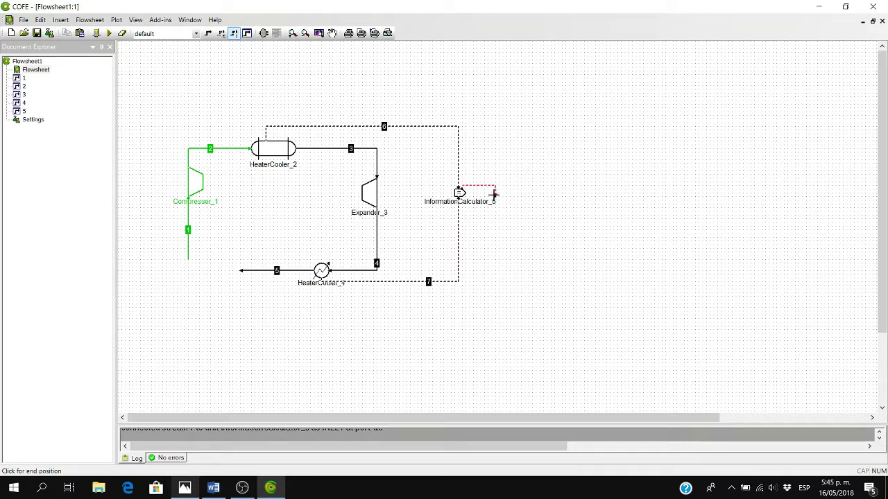
left_click(538, 185)
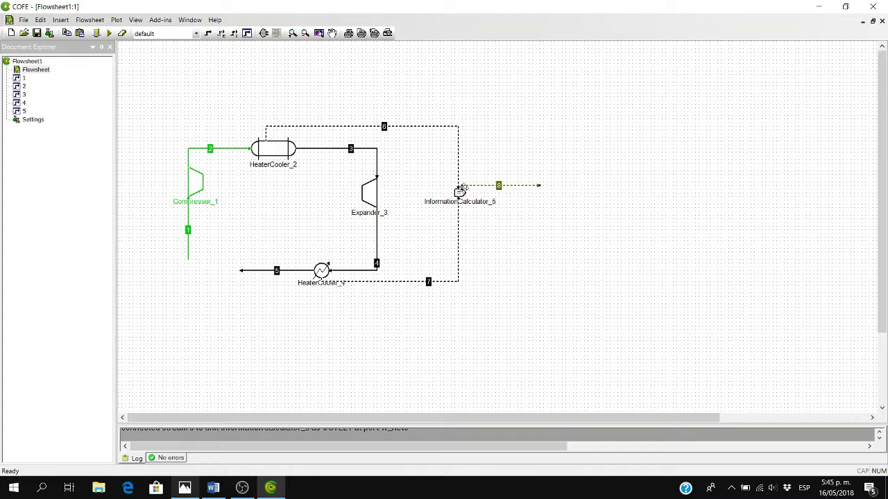
left_click_drag(460, 192, 466, 189)
left_click_drag(468, 192, 460, 192)
left_click_drag(540, 187, 543, 193)
Step: Rename the calculator's outgoing information stream as W_neto
left_click(503, 195)
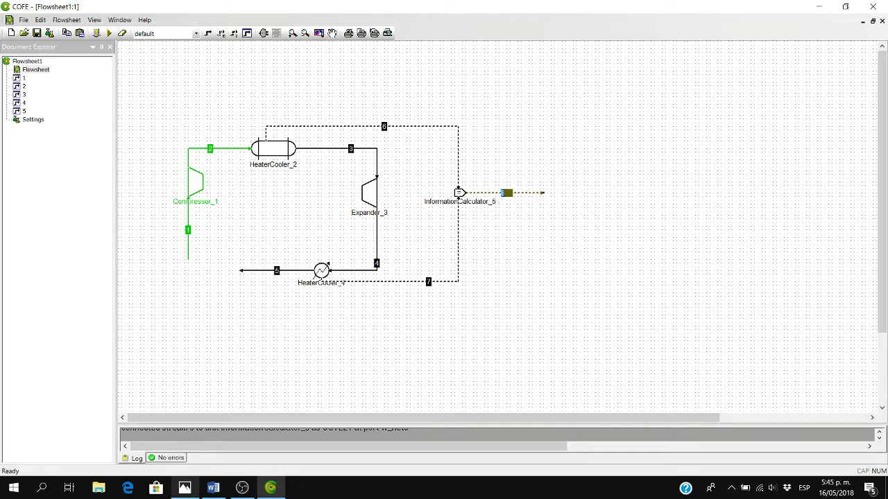
type("W_neto")
key("Return")
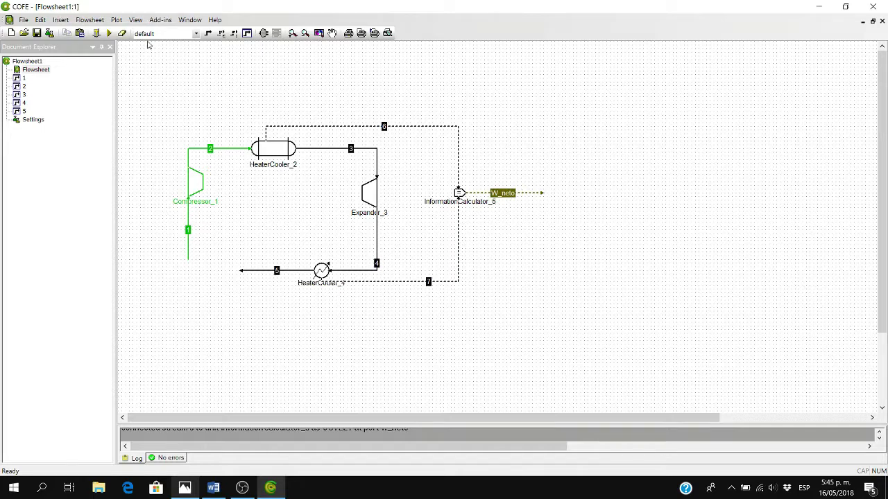
Step: Reset and solve the flowsheet, and display the W_neto stream's value in kilowatts
left_click(122, 33)
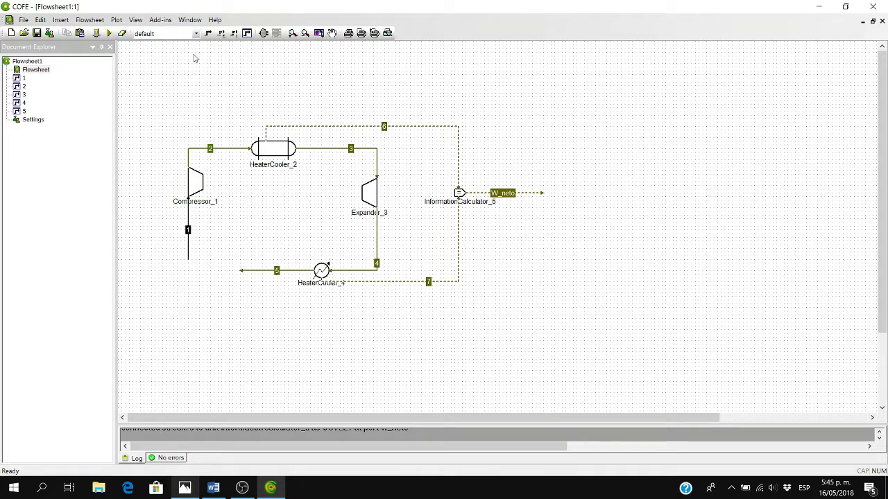
left_click(109, 33)
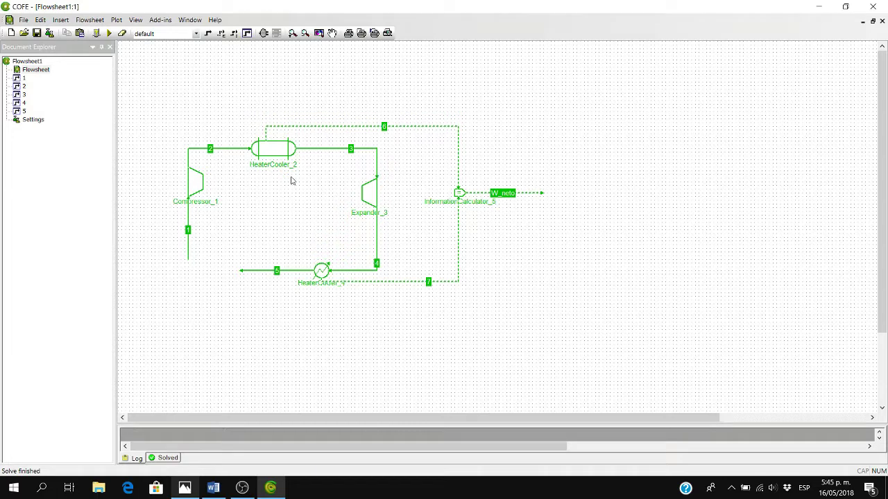
double_click(531, 195)
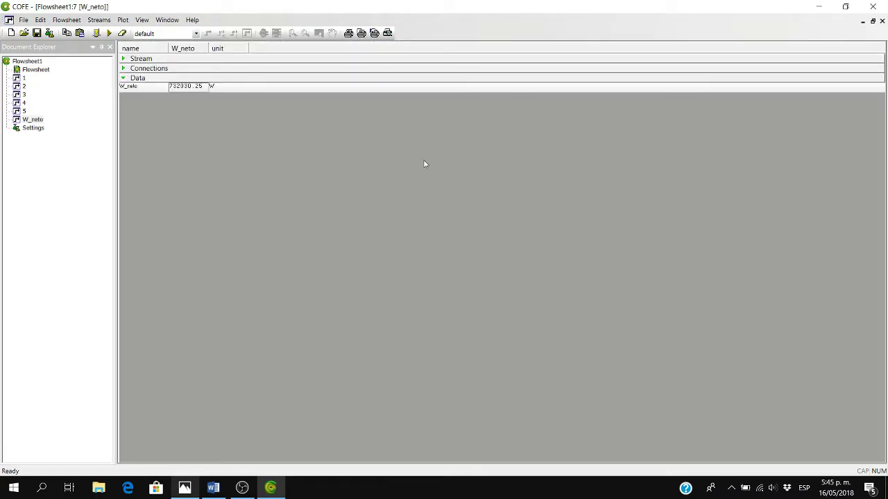
left_click(214, 88)
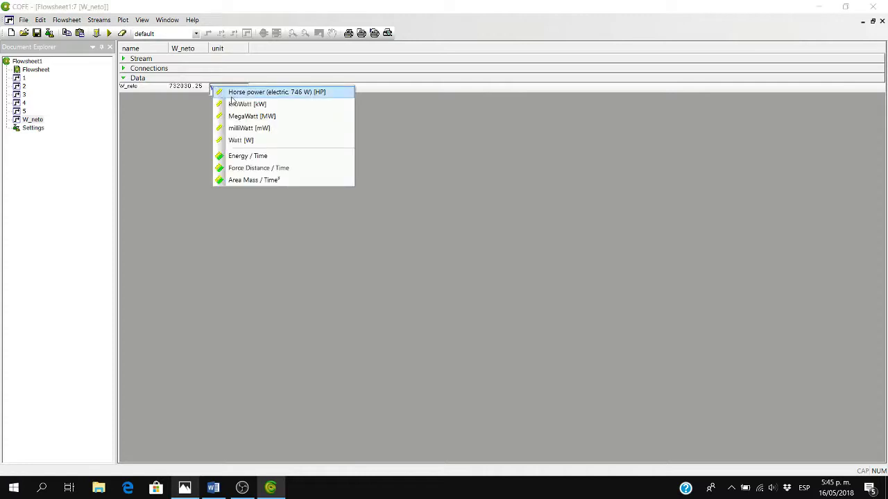
left_click(239, 104)
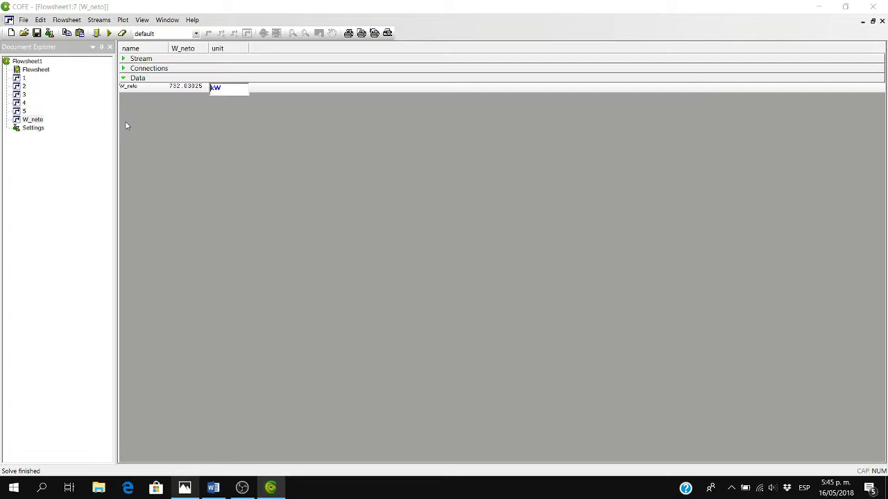
Step: Return to the flowsheet diagram and check the problem statement image for the compression and cutoff ratio ranges
left_click(35, 73)
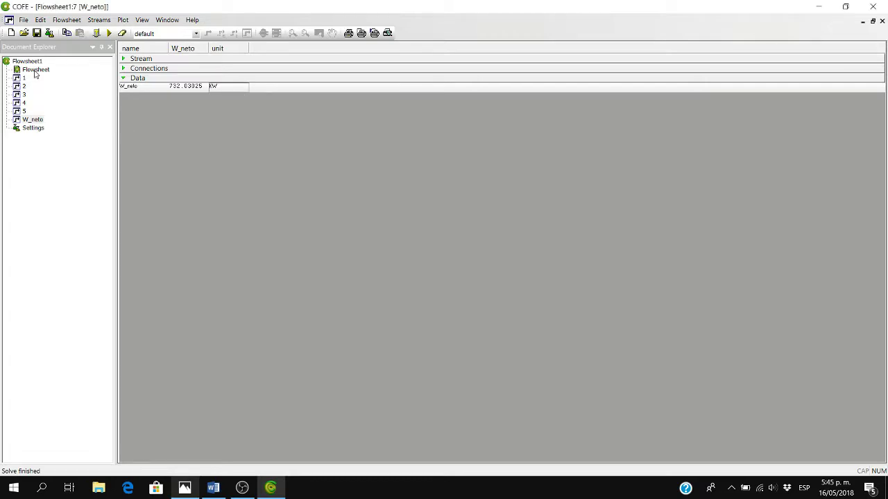
double_click(34, 73)
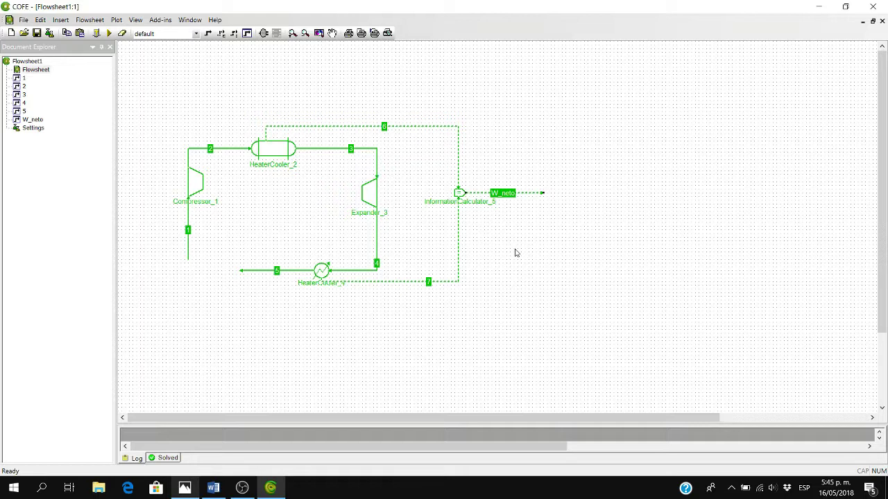
left_click(276, 492)
left_click(276, 493)
left_click(182, 494)
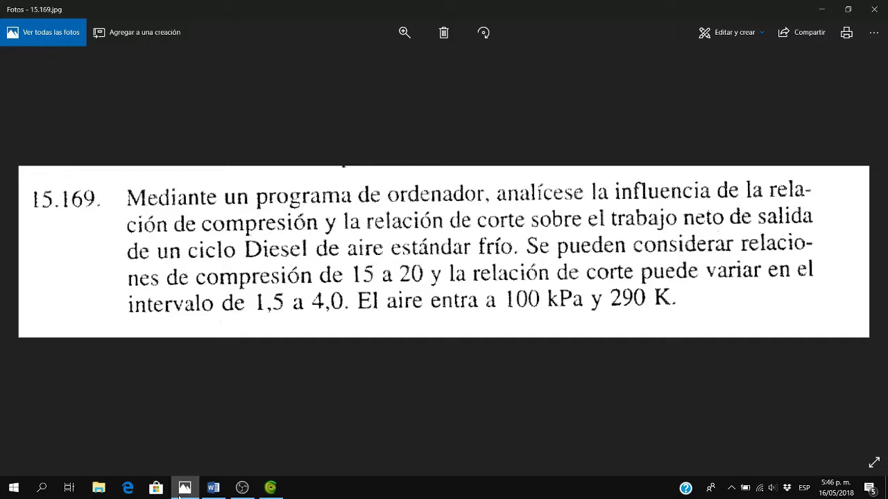
left_click(182, 490)
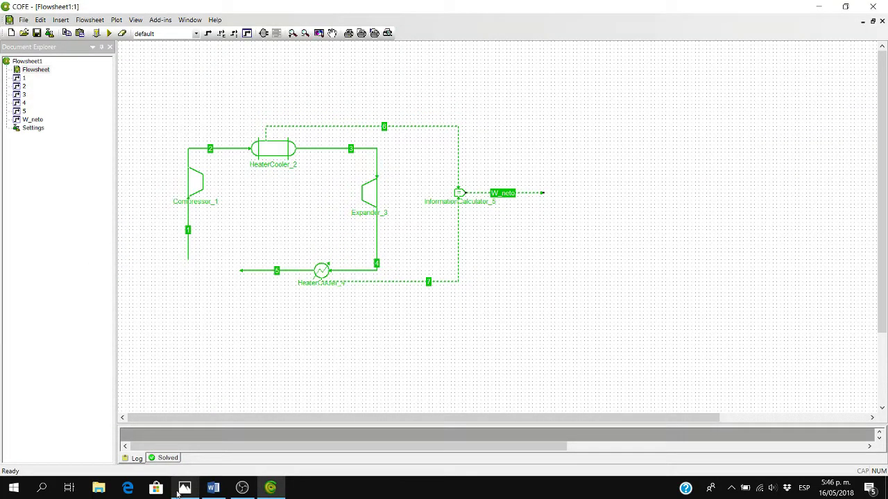
Step: Start a new parametric study for the flowsheet
left_click(90, 20)
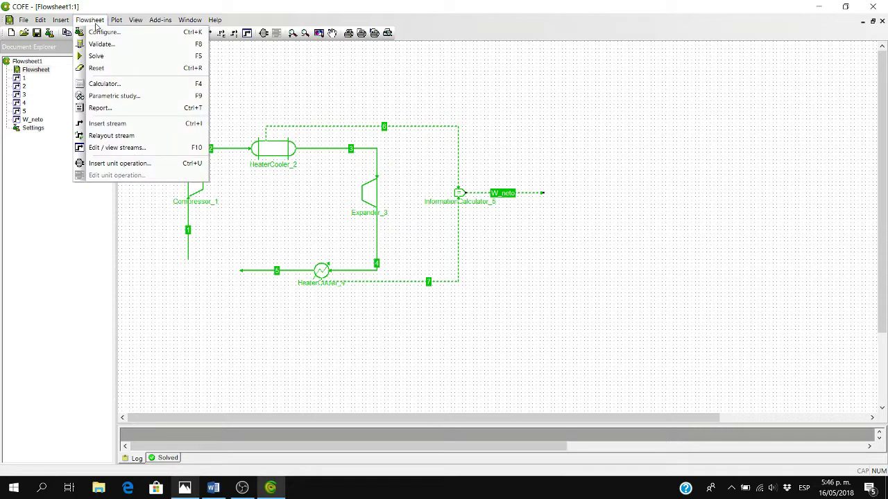
left_click(109, 97)
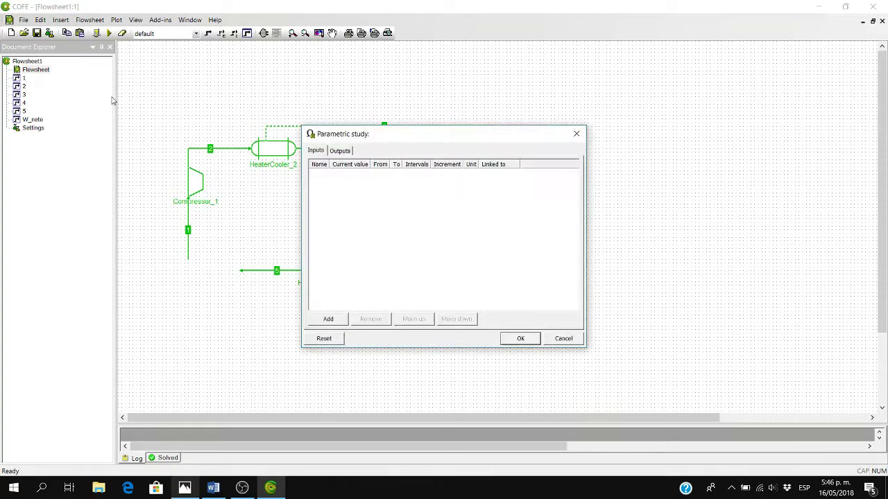
left_click(344, 322)
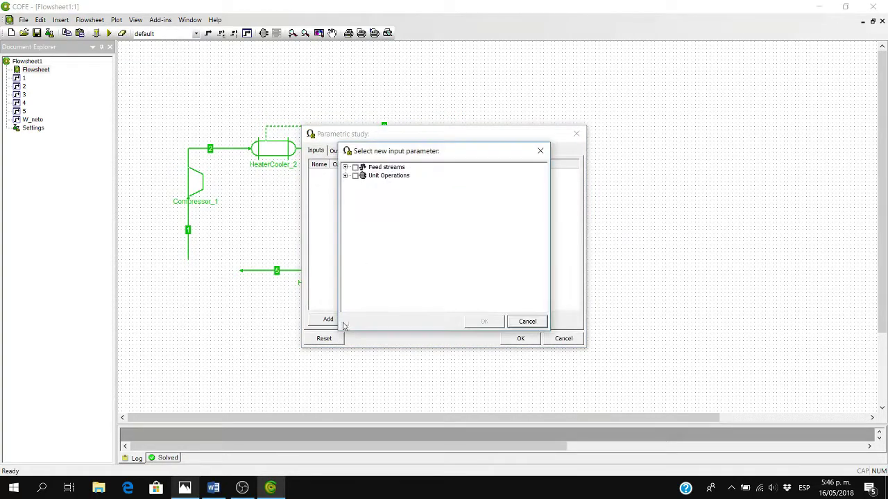
left_click(345, 175)
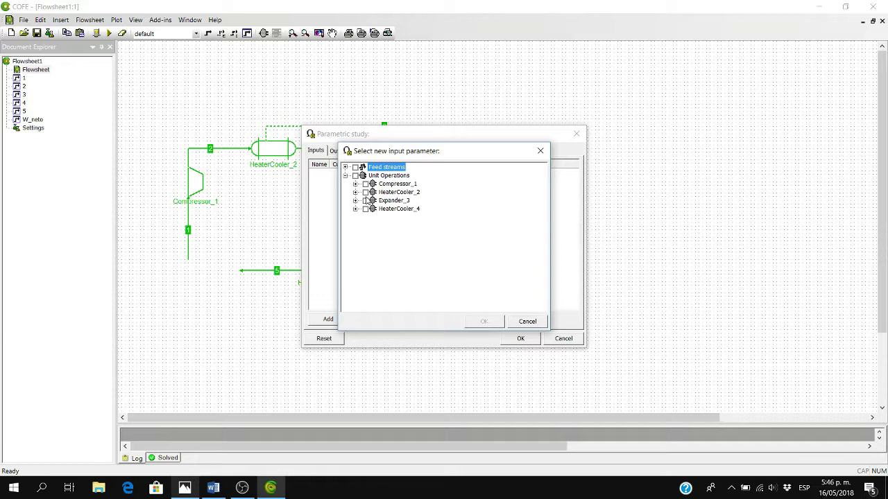
left_click(366, 200)
left_click(366, 198)
left_click_drag(435, 154, 521, 172)
left_click(626, 168)
Step: Move the parametric study dialog clear of the diagram and add all parameters of Compressor_1 and HeaterCooler_2 as study inputs
left_click_drag(492, 134, 755, 93)
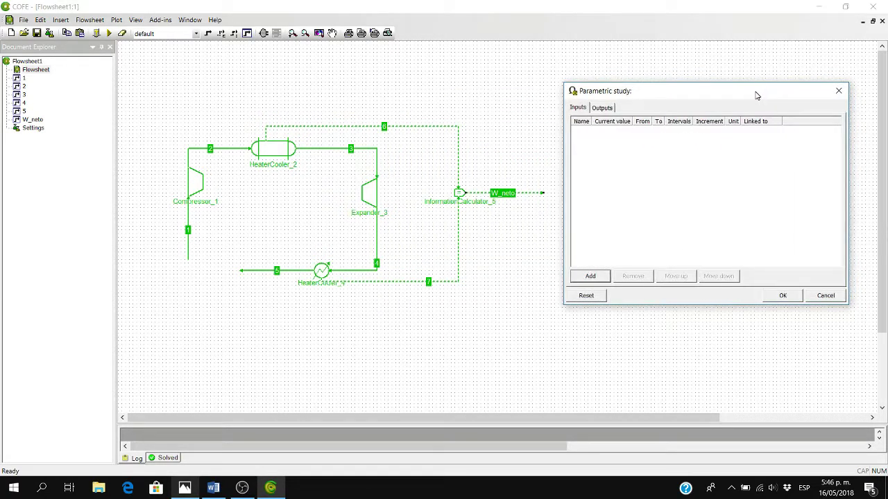
left_click(590, 276)
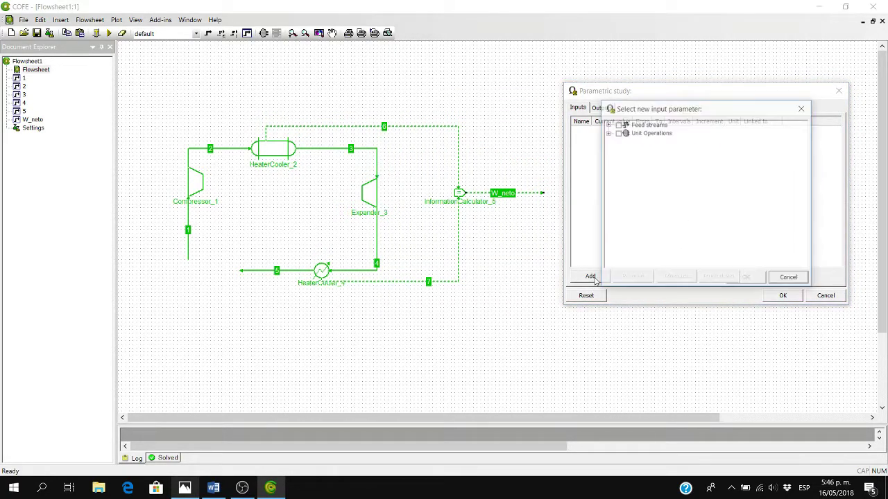
left_click(607, 124)
left_click(608, 124)
left_click(608, 132)
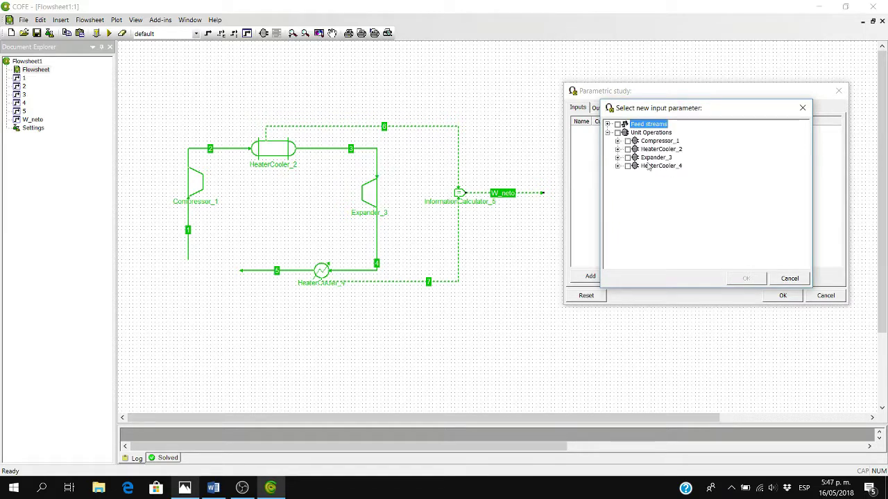
left_click(628, 149)
left_click(627, 150)
left_click(628, 149)
left_click(628, 141)
left_click(746, 278)
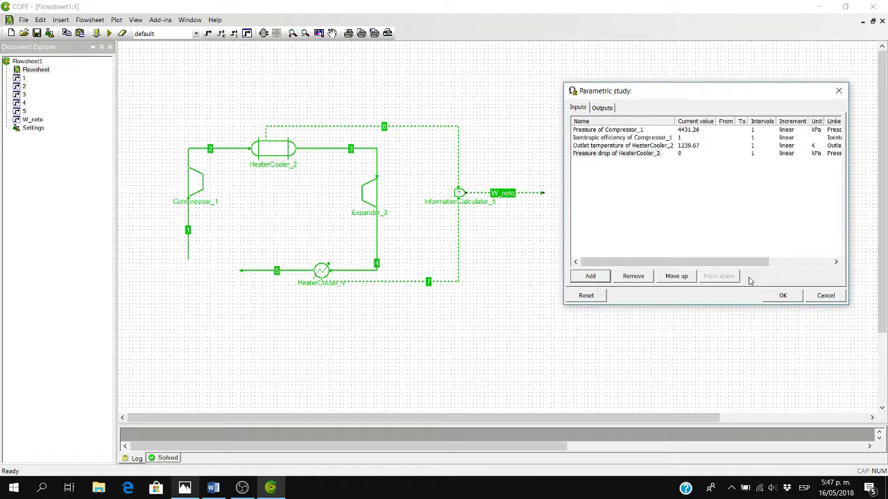
Step: Remove HeaterCooler_2's pressure drop and Compressor_1's isentropic efficiency from the study inputs
double_click(642, 153)
left_click(639, 276)
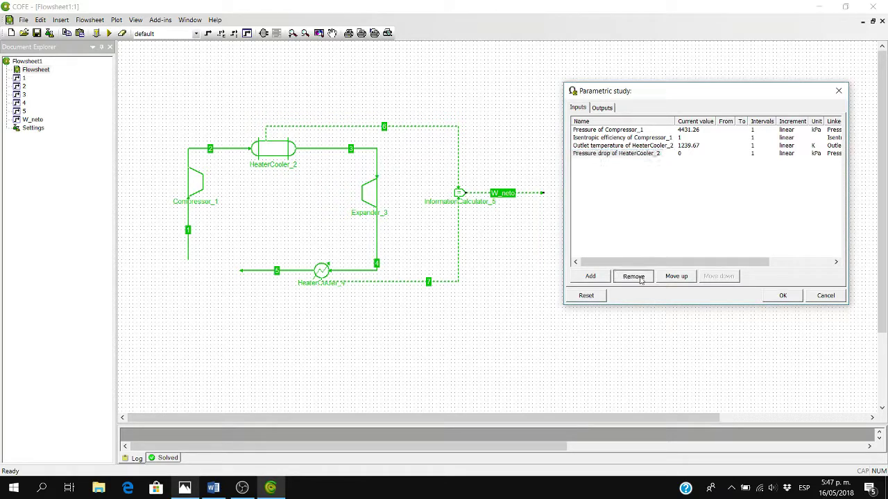
left_click(649, 138)
left_click(638, 277)
Step: Set the starting values to 4431.26 kPa for Compressor_1's pressure and 1239.67 K for HeaterCooler_2's outlet temperature
left_click_drag(671, 263, 708, 263)
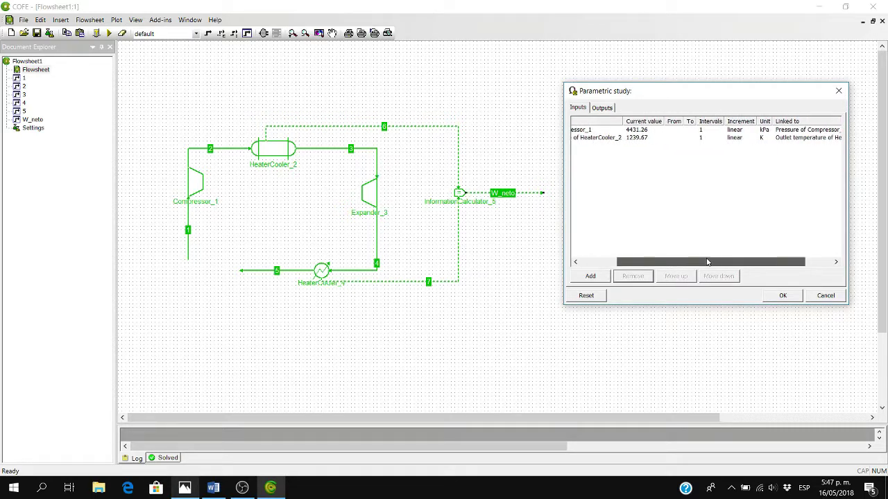
left_click_drag(780, 93, 744, 94)
mouse_move(597, 263)
left_mouse_down()
mouse_move(568, 263)
mouse_move(584, 263)
left_mouse_up()
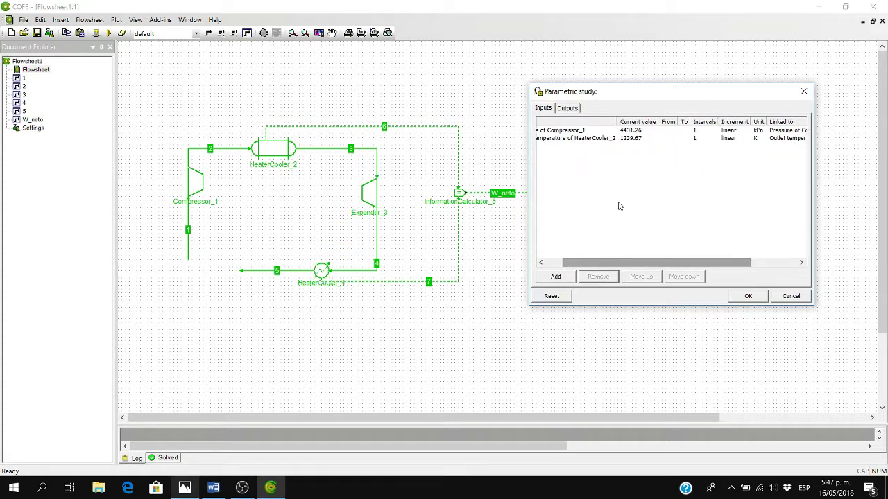
left_click(665, 131)
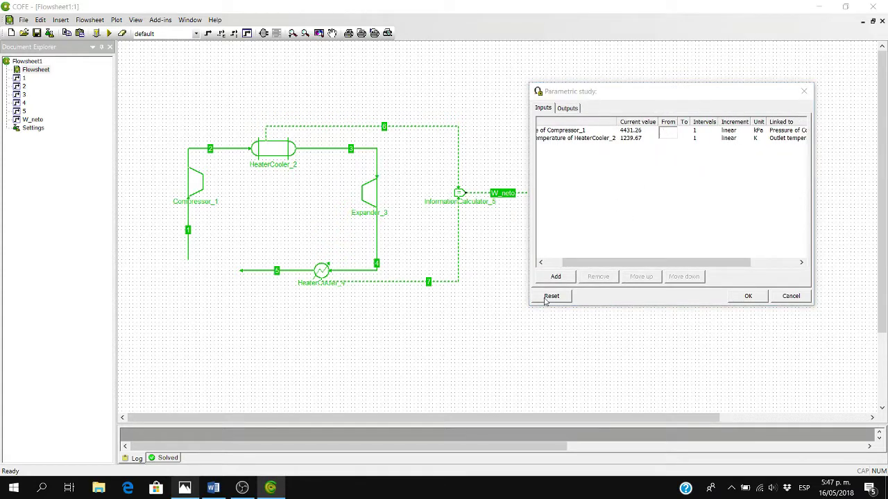
type("4431.26")
left_click(663, 141)
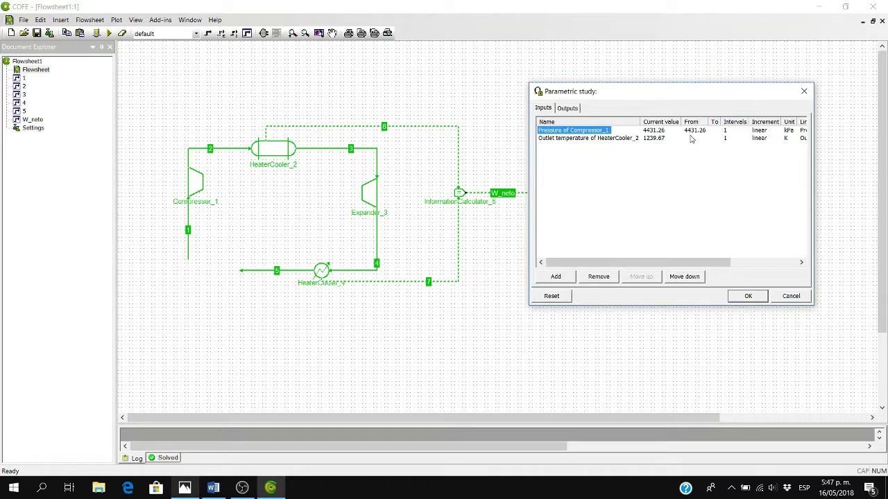
left_click(691, 139)
type("1")
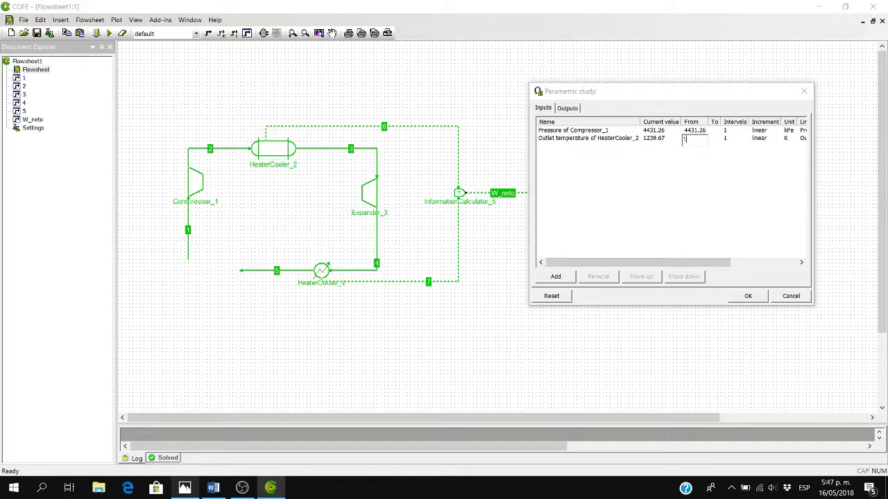
type("239.67")
left_click(728, 160)
Step: Consult the equations in the Word document and the ratio ranges in the problem statement image to determine the compressor pressure's upper limit
left_click(717, 131)
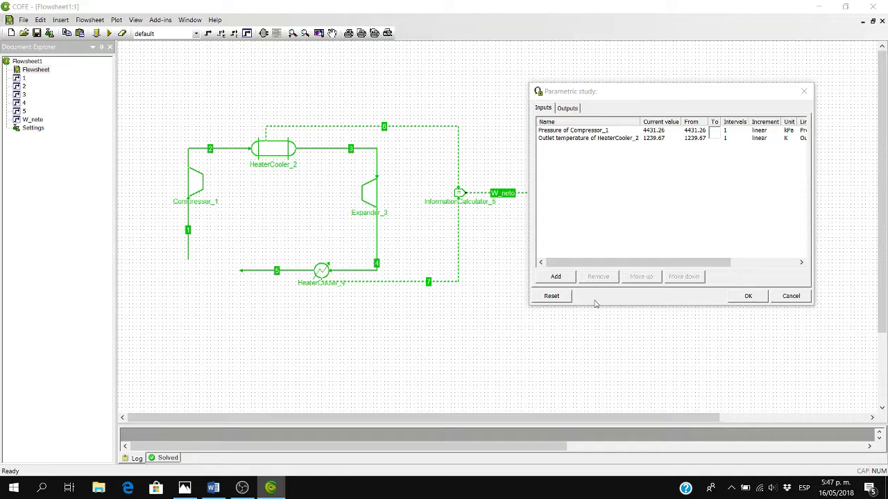
left_click(213, 487)
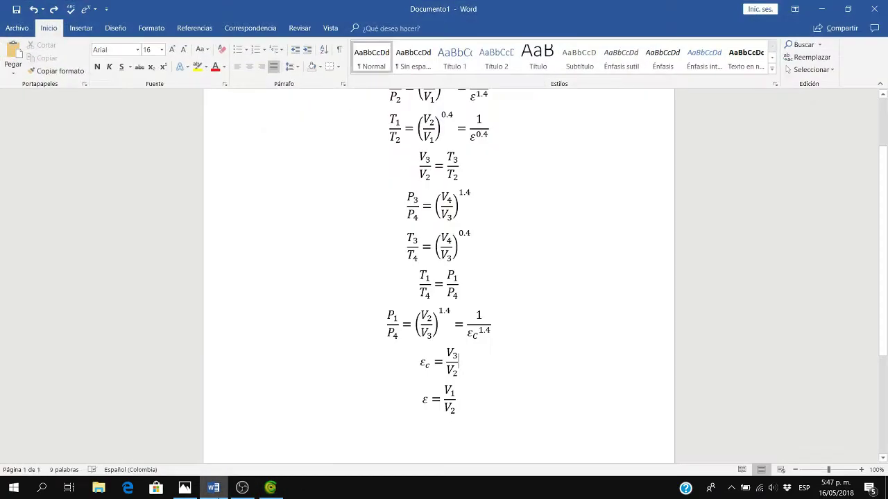
mouse_move(190, 494)
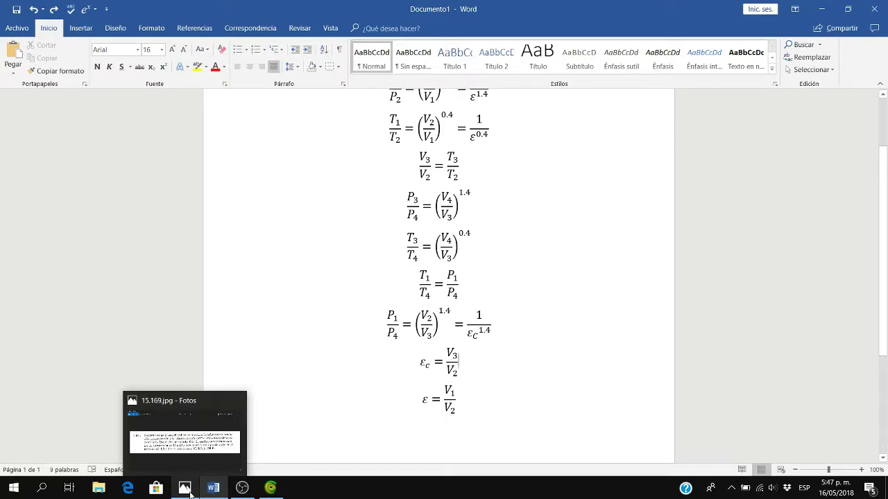
left_click(190, 494)
left_click(189, 493)
left_click(190, 494)
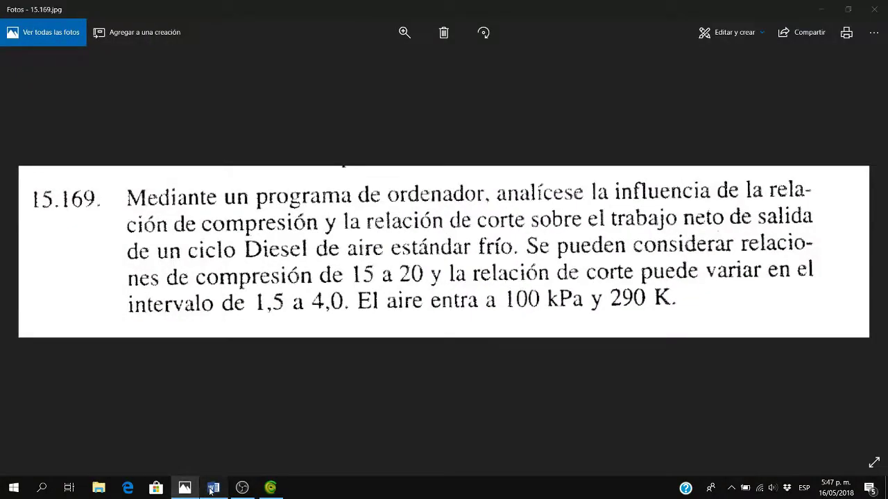
left_click(211, 489)
scroll(399, 412, "up", 1)
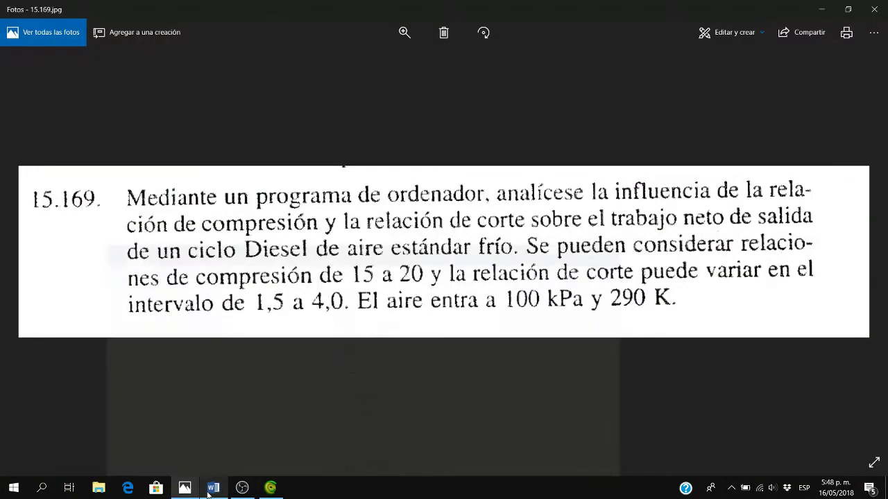
left_click(208, 493)
left_click(208, 493)
left_click(210, 493)
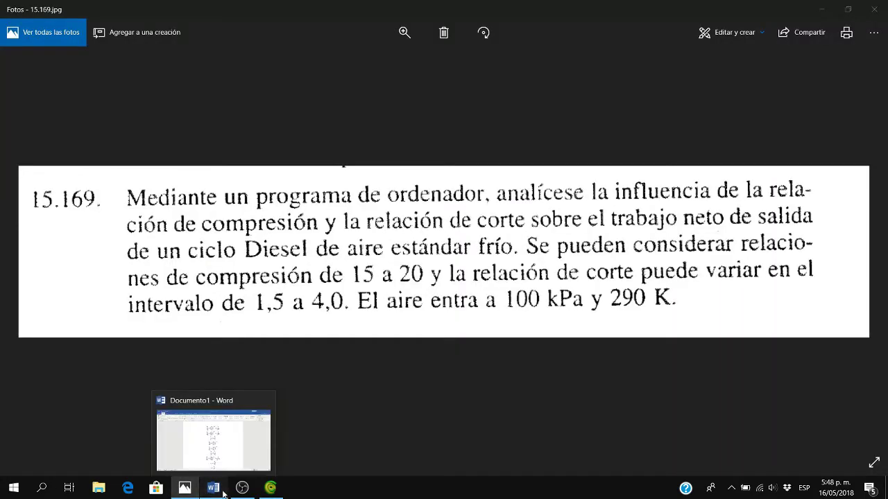
left_click(223, 493)
left_click(270, 487)
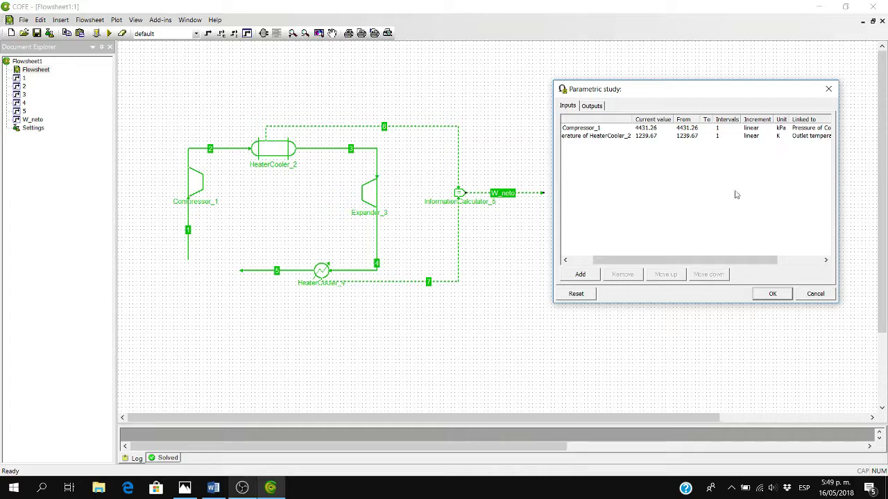
Step: Set the end value of Compressor_1's pressure to 6628.9 kPa with 11 intervals
left_click(718, 130)
type("6628.9")
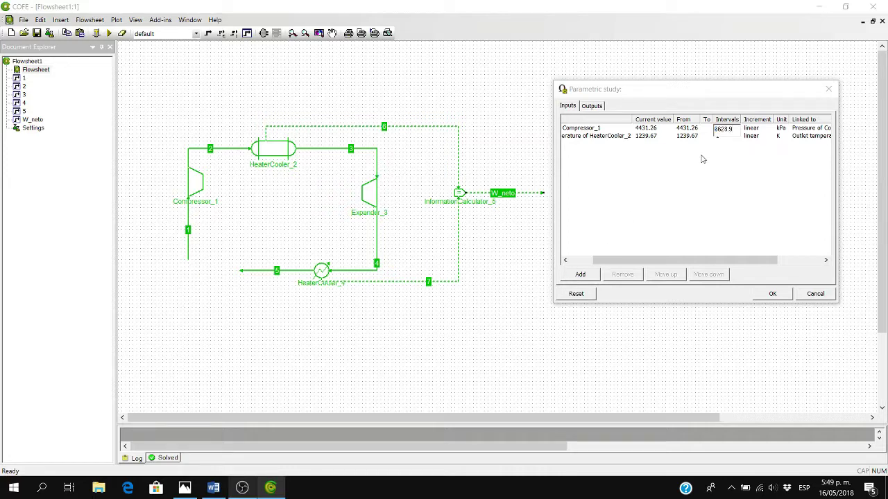
left_click(722, 142)
left_click(747, 137)
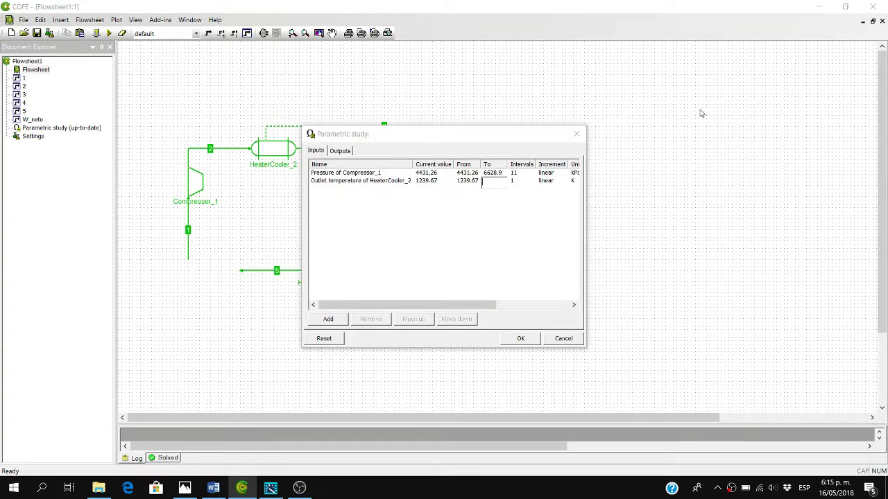
Step: Consult the Word equations, set the end value of HeaterCooler_2's outlet temperature to 3844.76 K, and run the study with W_neto as output
mouse_move(214, 490)
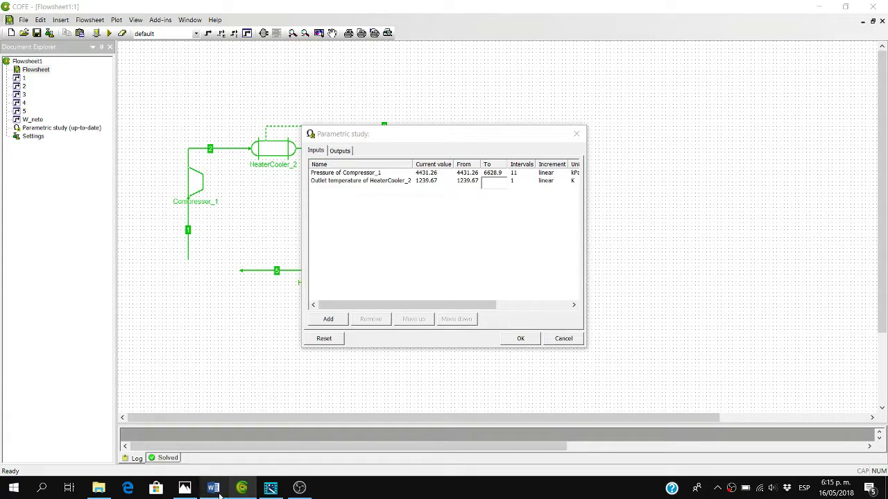
left_click(219, 490)
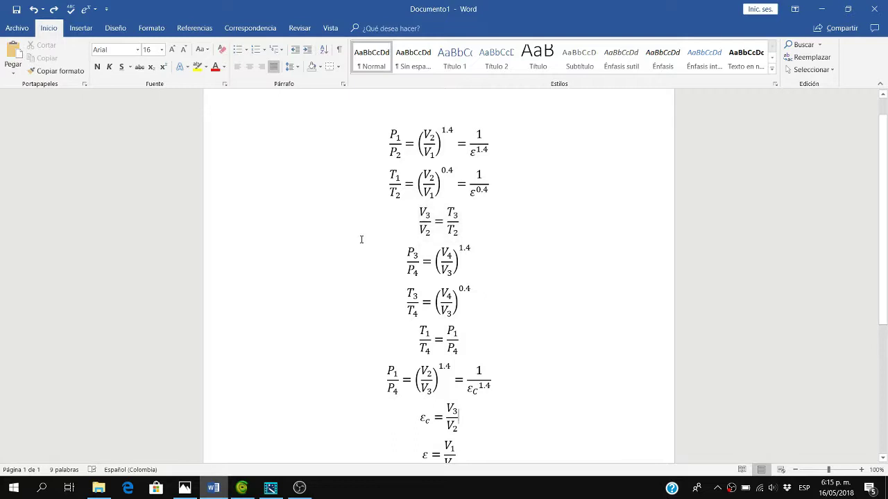
mouse_move(241, 494)
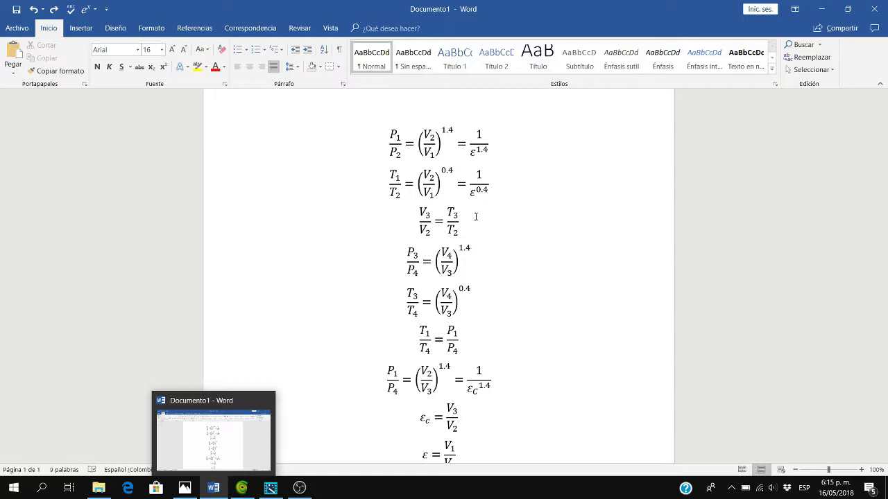
left_click(241, 488)
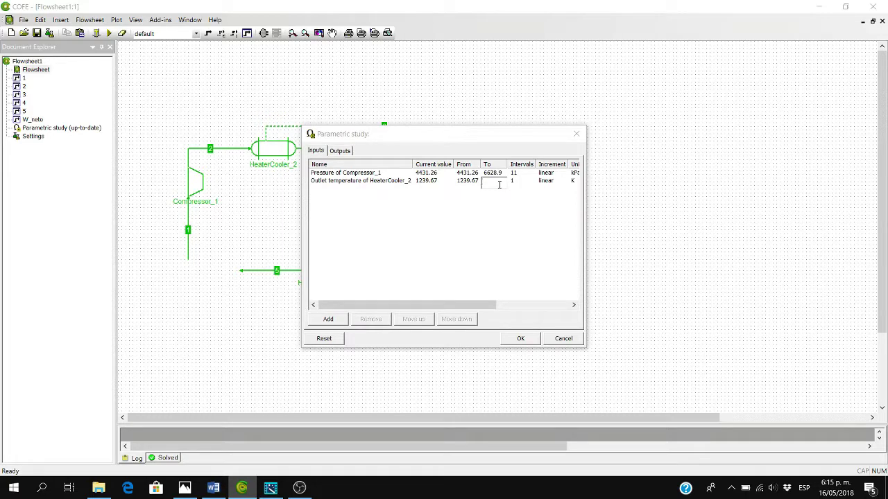
type("3844.76")
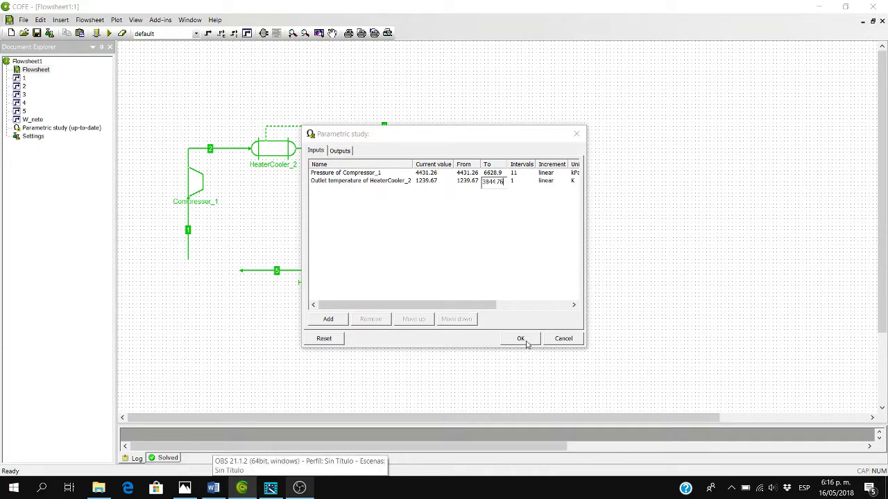
left_click(408, 287)
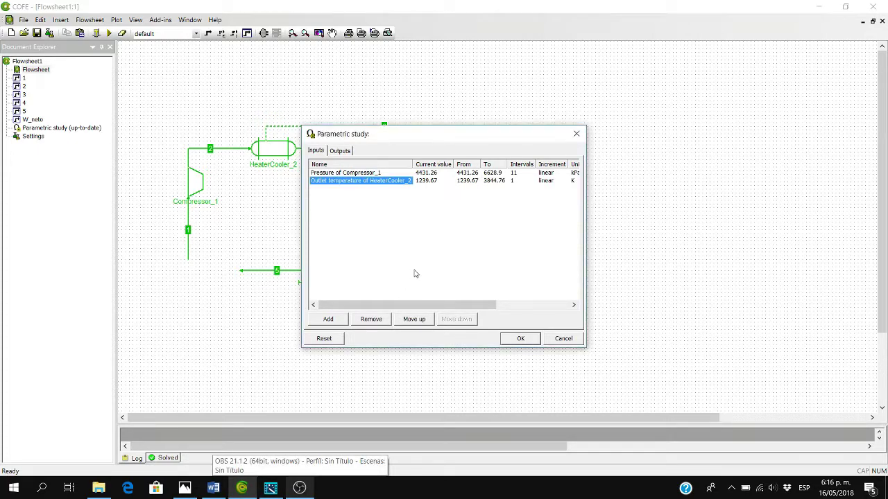
left_click(345, 152)
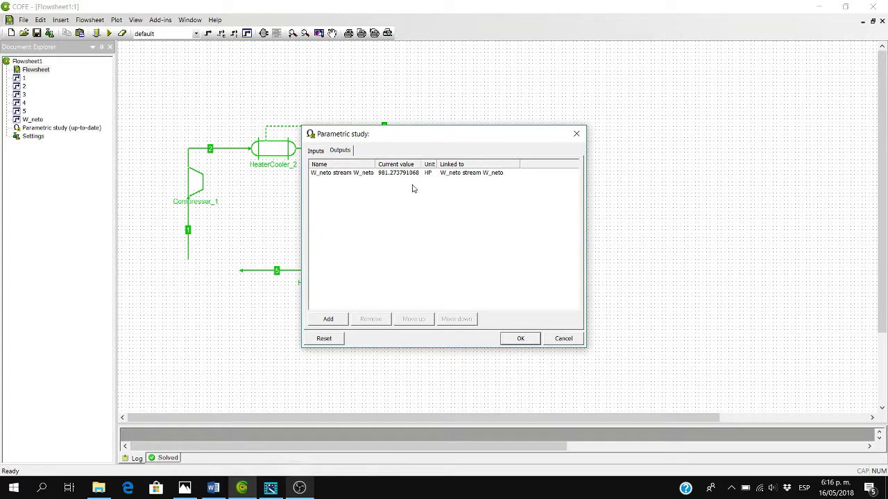
left_click(520, 339)
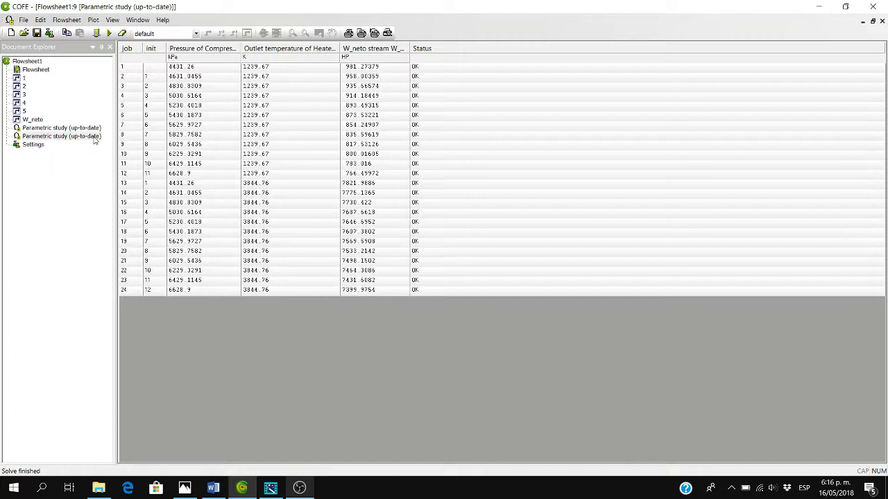
Step: Plot W_neto against Compressor_1's pressure for the HeaterCooler_2 outlet temperature of 1239.67 K
left_click(93, 19)
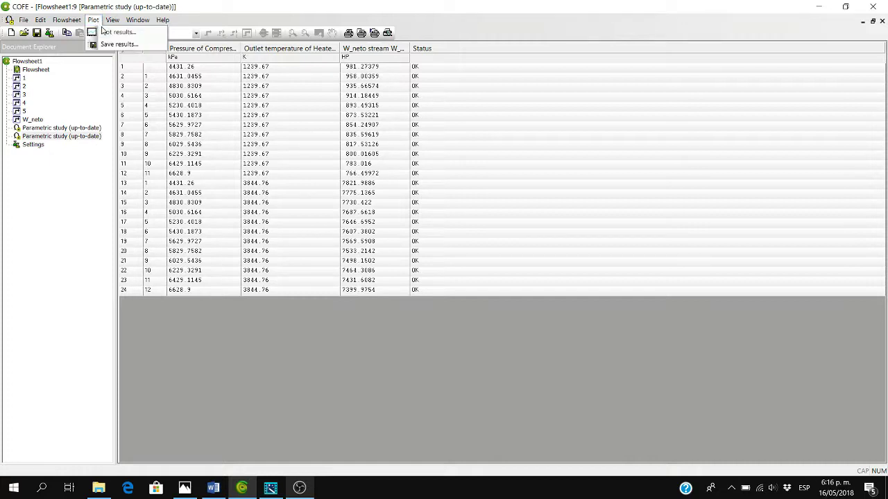
left_click(115, 32)
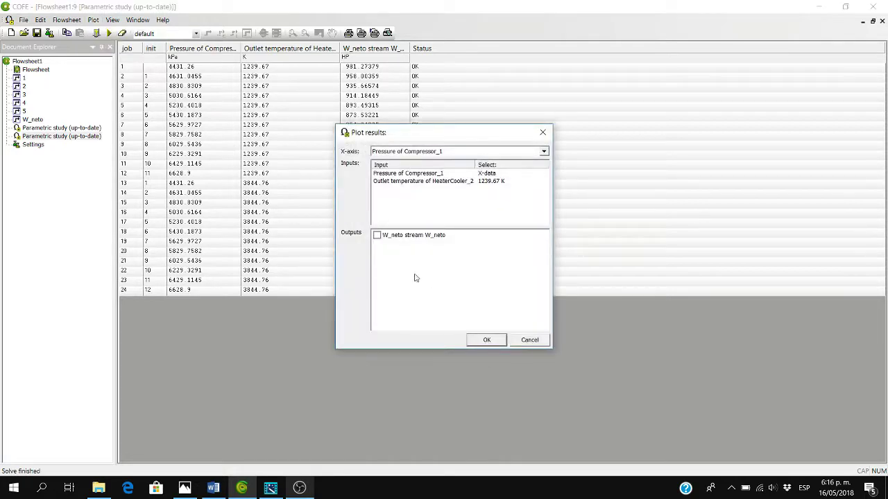
left_click(378, 235)
left_click(478, 340)
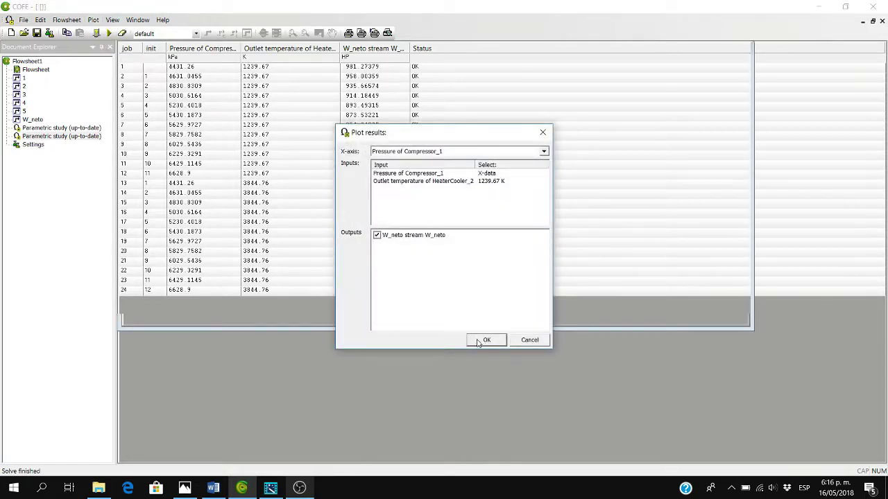